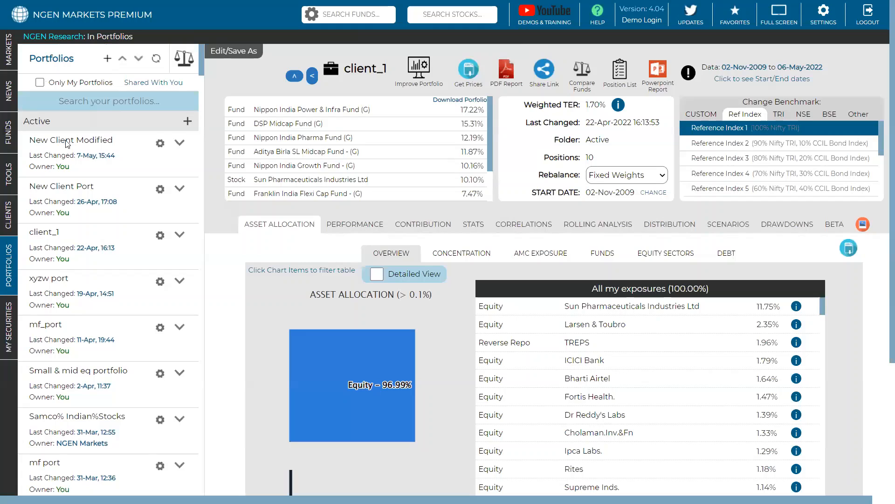
Step: Start a new portfolio and search the funds to add for "axis"
{"action": "mouse_move", "coordinate": [34, 263]}
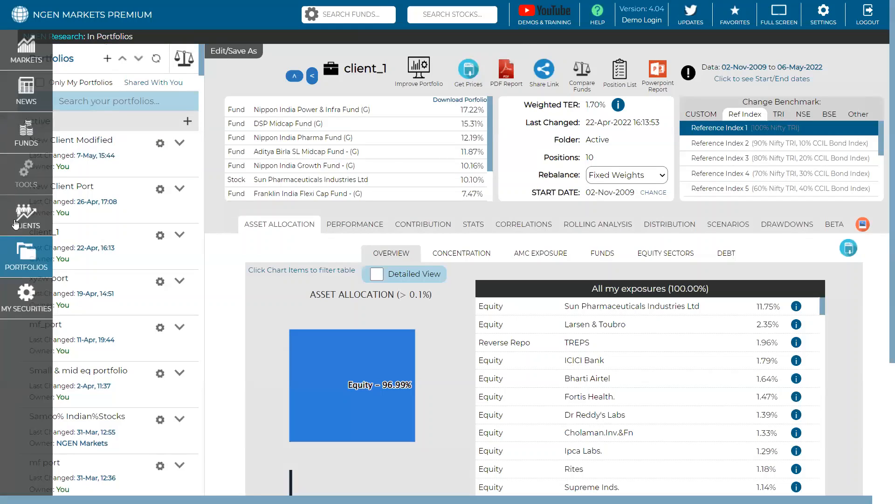
{"action": "left_click", "coordinate": [27, 265]}
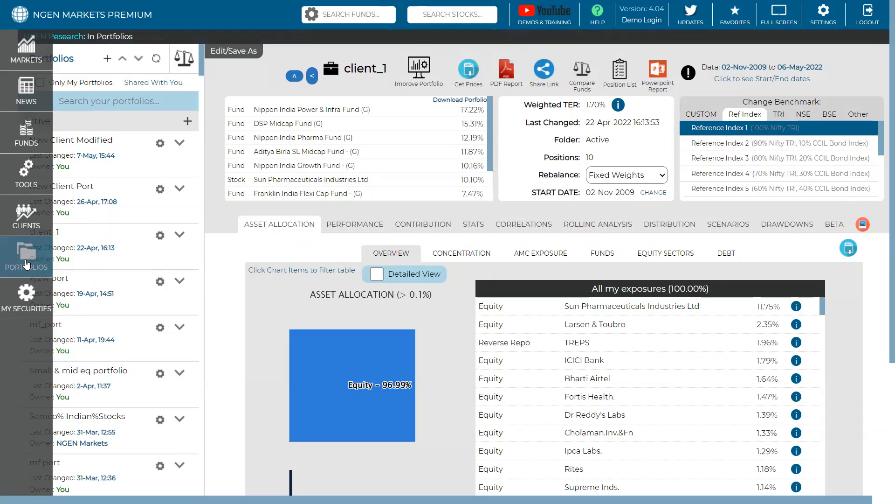
{"action": "left_click", "coordinate": [109, 60]}
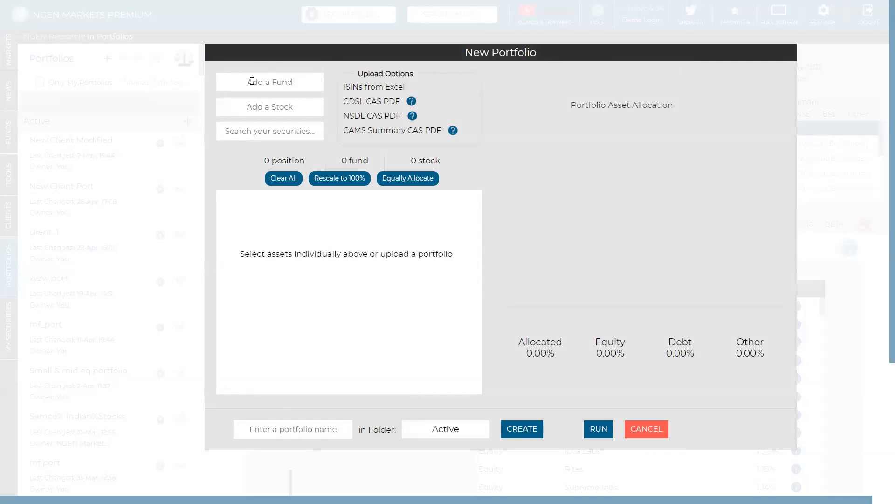
{"action": "type", "text": "axis"}
{"action": "scroll", "coordinate": [308, 317], "scroll_direction": "down", "scroll_amount": 5}
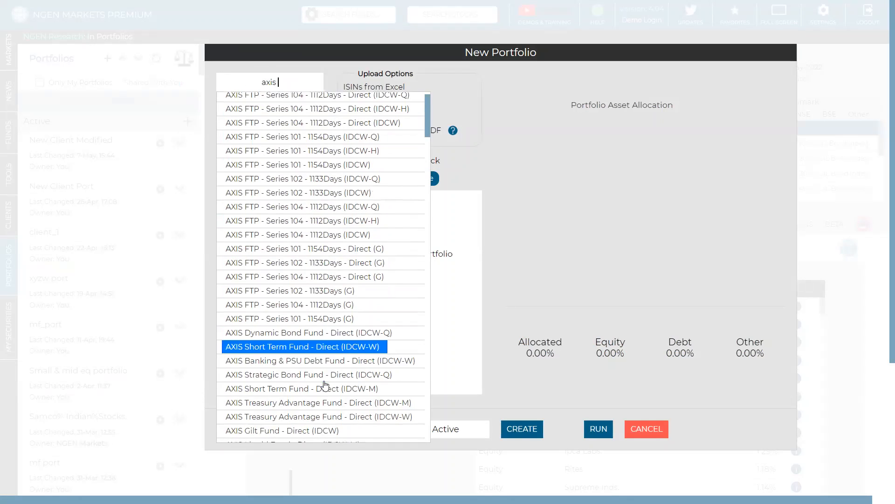
{"action": "left_click", "coordinate": [321, 354]}
{"action": "left_click", "coordinate": [466, 213]}
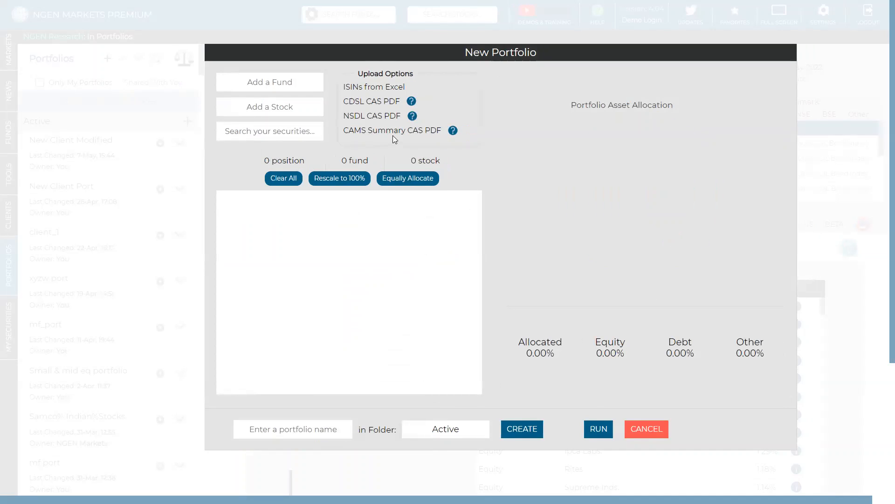
Step: Fill the new portfolio from the ISIN upload using the units/shares example holdings and validate the input
{"action": "mouse_move", "coordinate": [413, 104]}
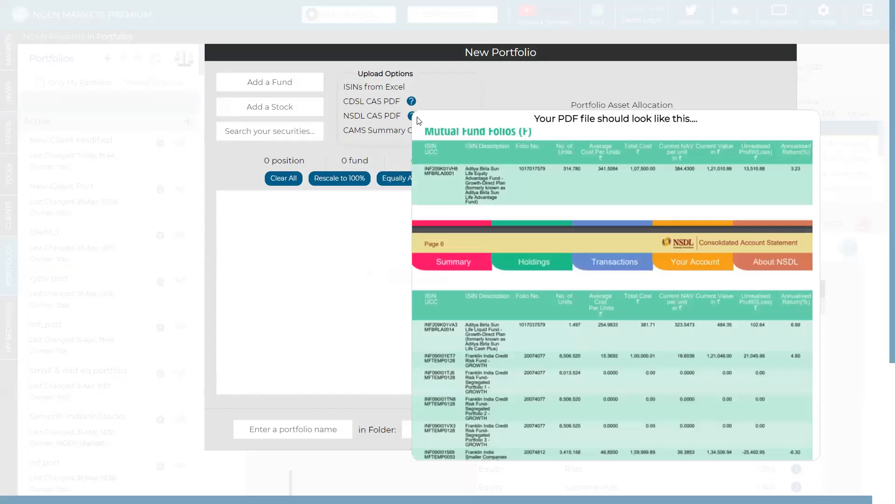
{"action": "left_click", "coordinate": [394, 89]}
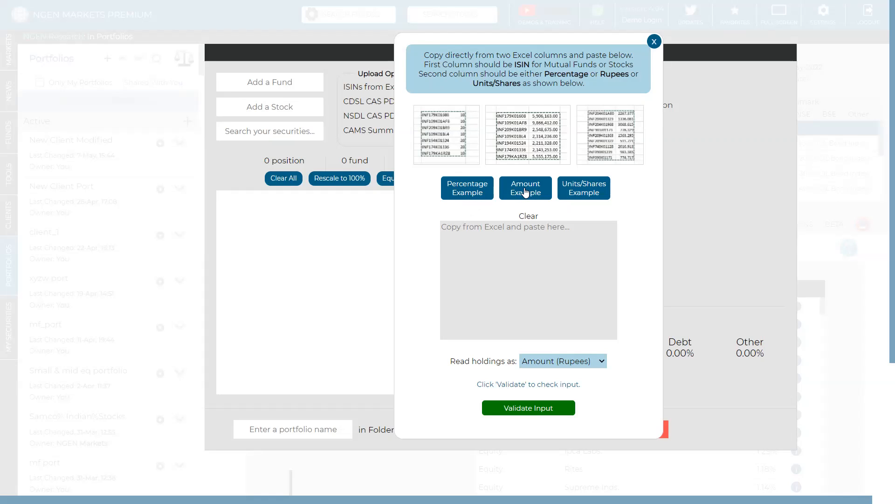
{"action": "left_click", "coordinate": [583, 189]}
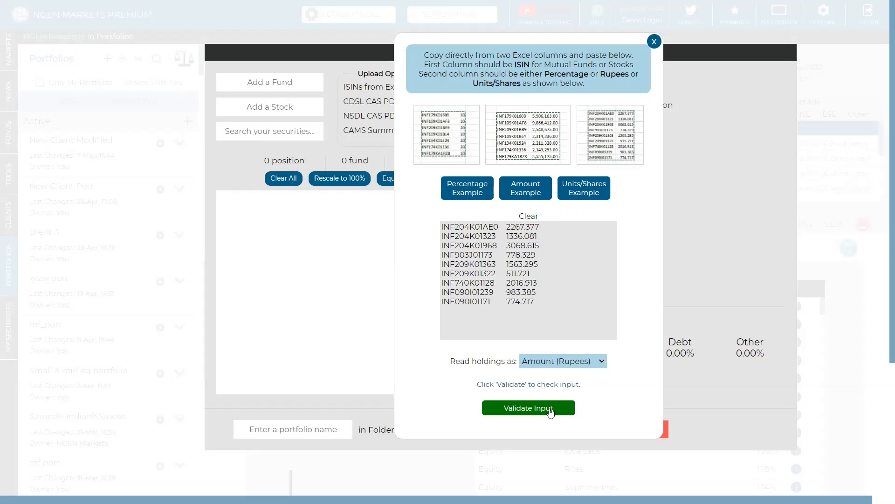
{"action": "left_click", "coordinate": [551, 411]}
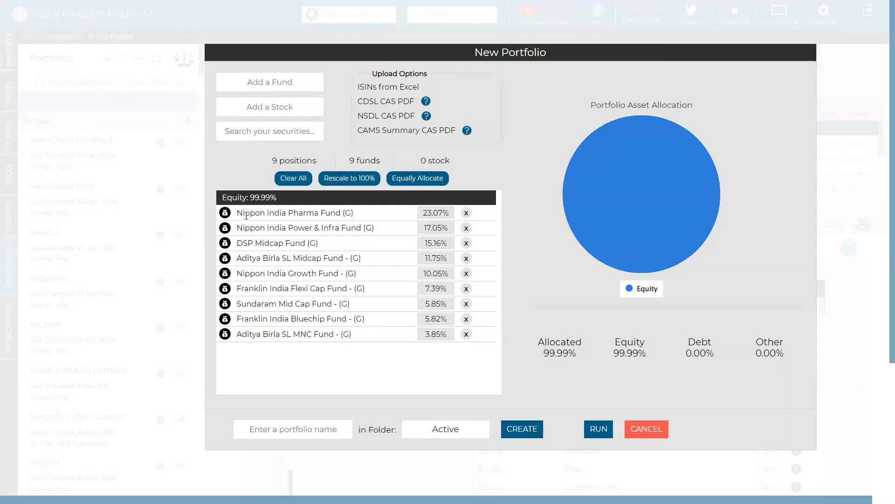
Step: Enter Client-1 as the new portfolio's name, but cancel the portfolio's creation
{"action": "left_click", "coordinate": [300, 425]}
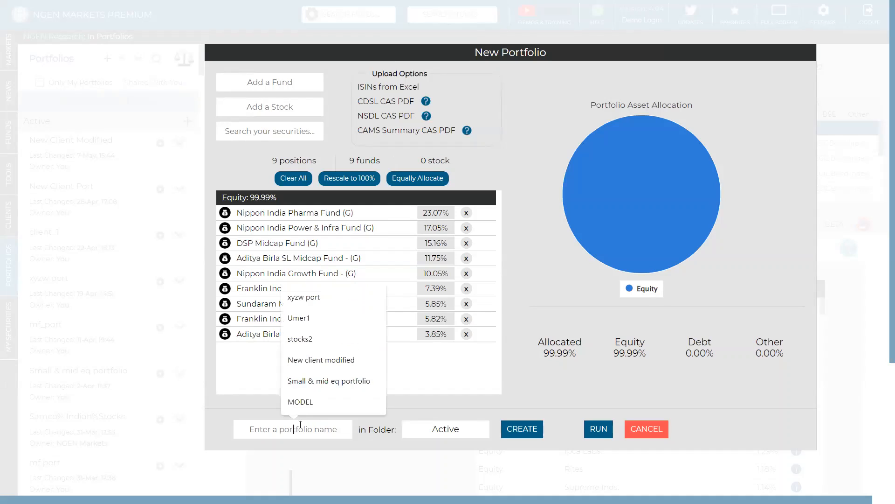
{"action": "type", "text": "Clie"}
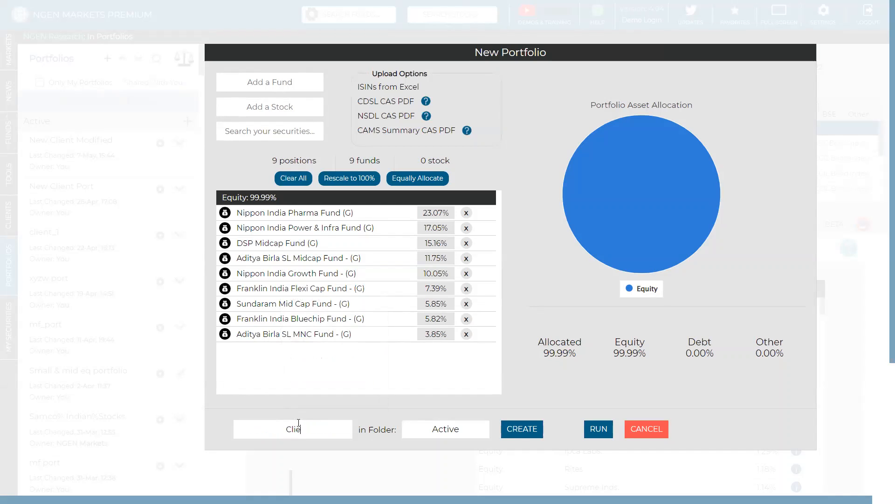
{"action": "type", "text": "nt-1"}
{"action": "left_click", "coordinate": [649, 433]}
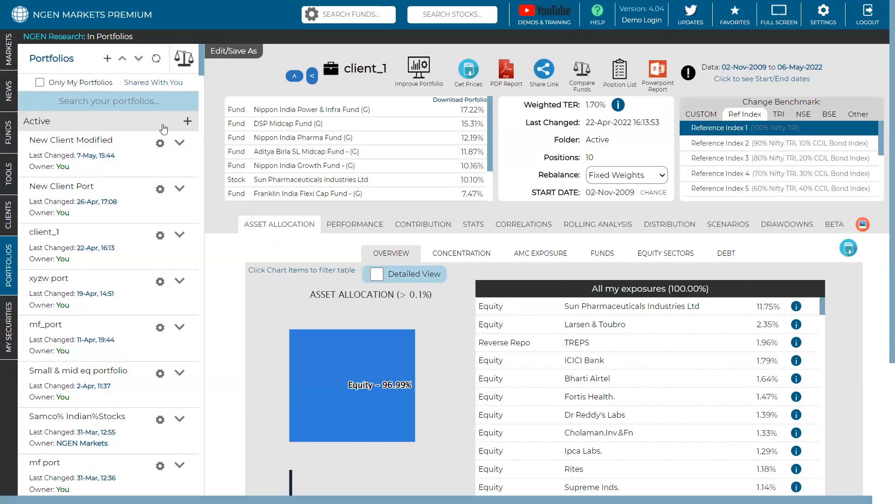
Step: Move the Port_1.2-optimised portfolio from the From Improve folder into a new folder named "Model port_2"
{"action": "left_click", "coordinate": [123, 59]}
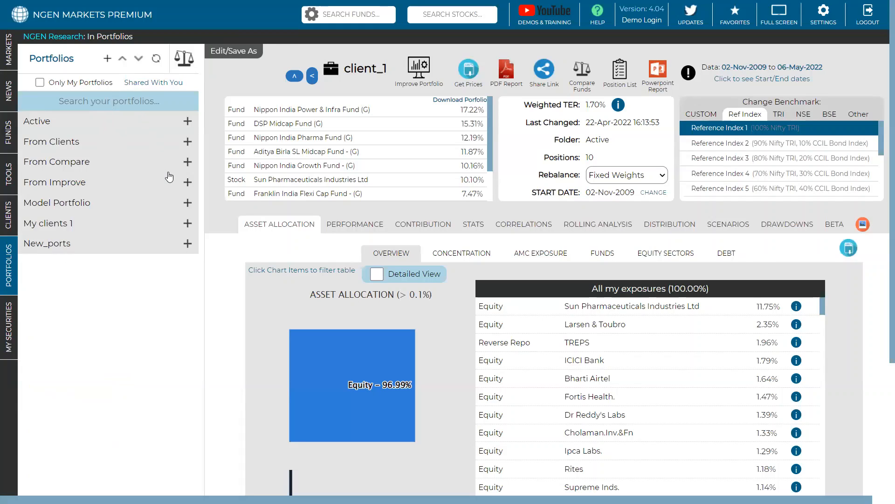
{"action": "left_click", "coordinate": [187, 203]}
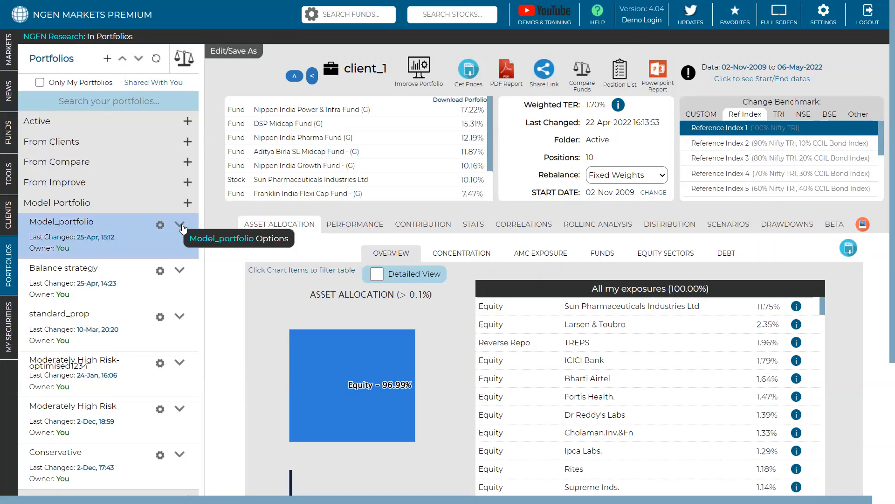
{"action": "left_click", "coordinate": [187, 182]}
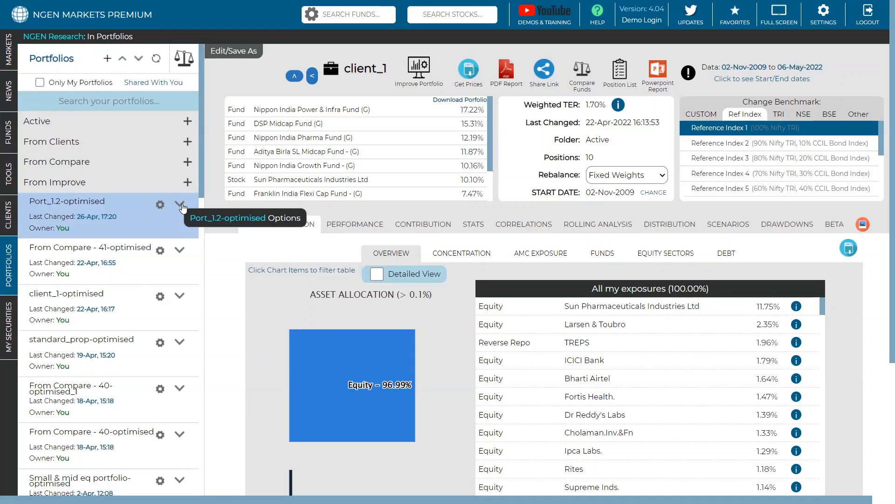
{"action": "left_click", "coordinate": [181, 206]}
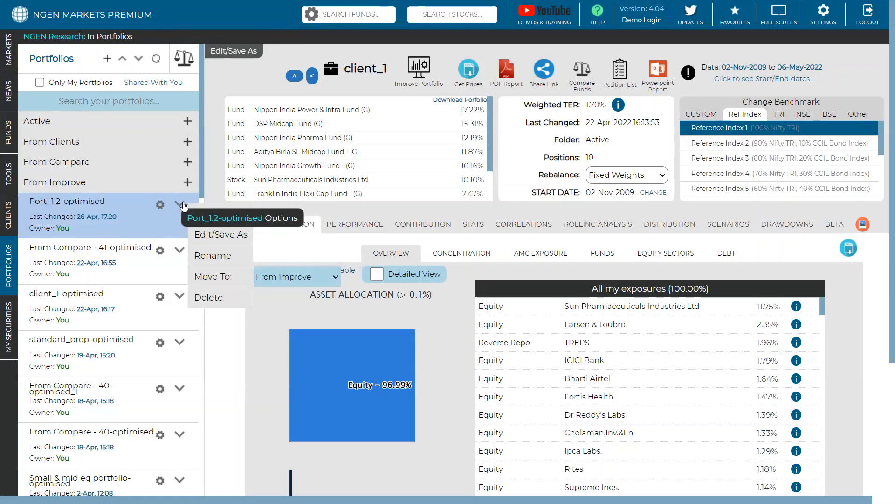
{"action": "left_click", "coordinate": [290, 275]}
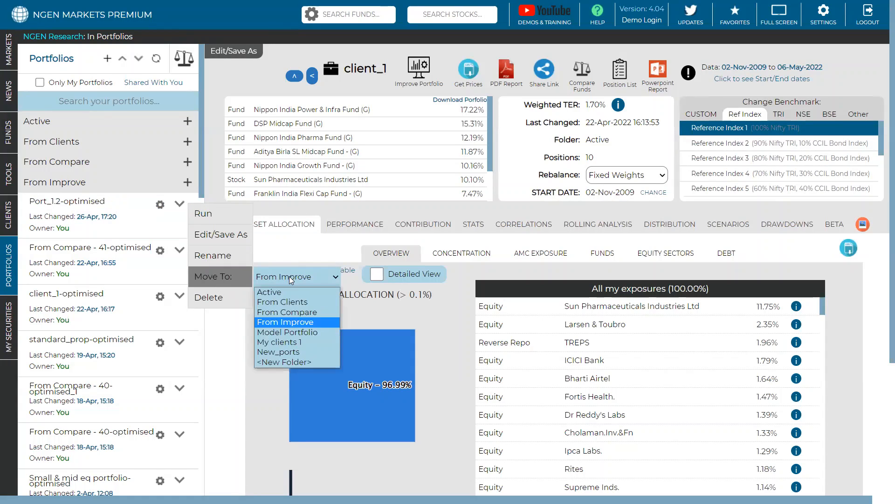
{"action": "left_click", "coordinate": [284, 362]}
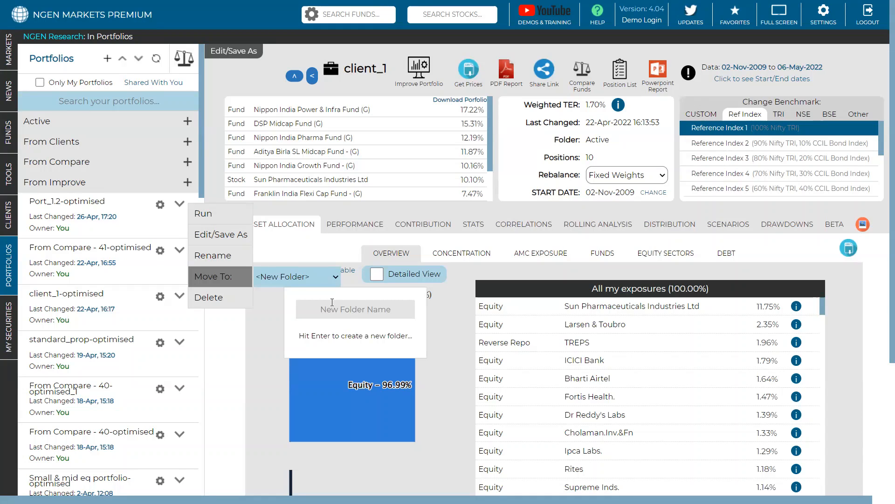
{"action": "type", "text": "Model port _2"}
{"action": "key", "text": "BackSpace"}
{"action": "key", "text": "Return"}
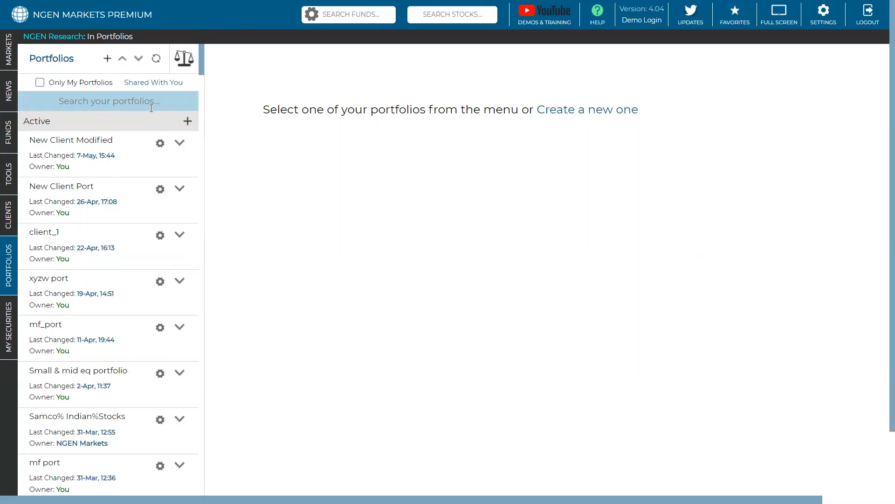
Step: Collapse all portfolio folders and check the contents of the Model port_2 folder
{"action": "left_click", "coordinate": [124, 60]}
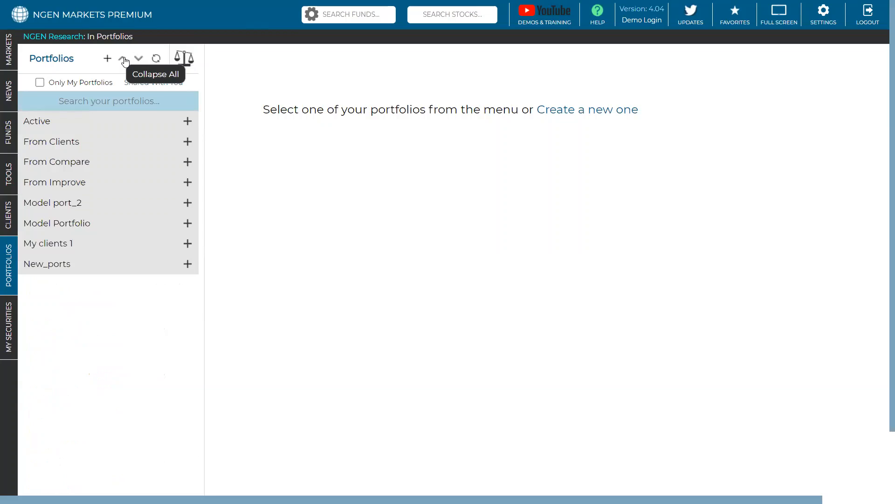
{"action": "left_click", "coordinate": [63, 203]}
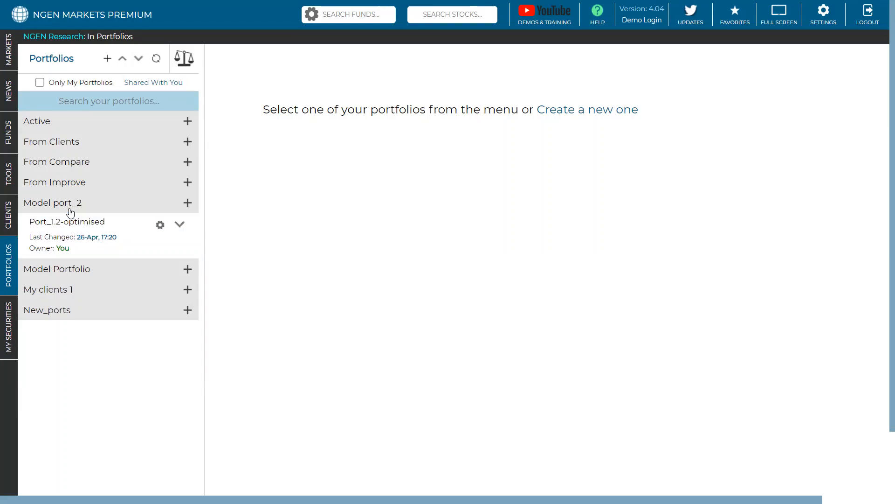
{"action": "left_click", "coordinate": [70, 211]}
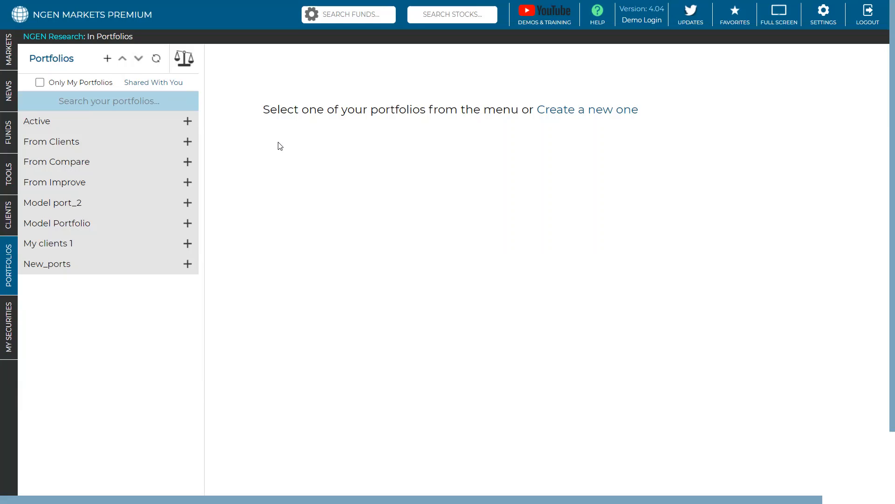
Step: Open the portfolio comparison and compare New Client Port with the Balance strategy portfolio
{"action": "left_click", "coordinate": [185, 59]}
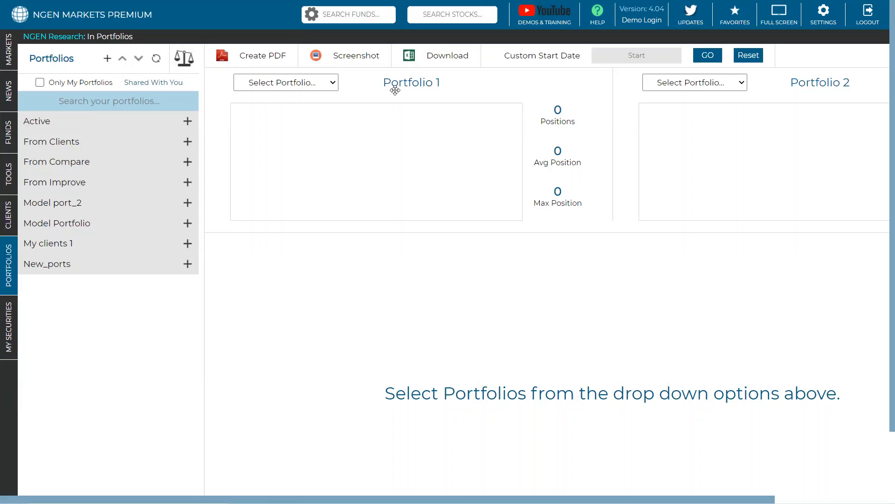
{"action": "left_click", "coordinate": [308, 83]}
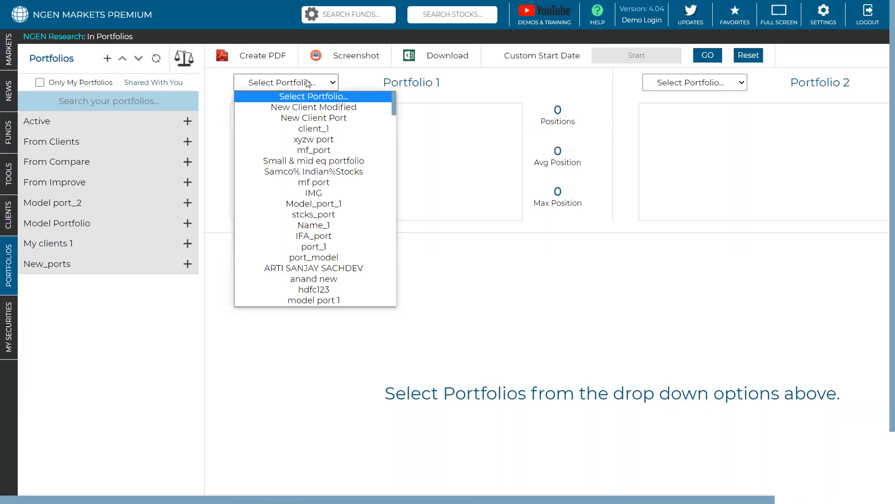
{"action": "left_click", "coordinate": [302, 121]}
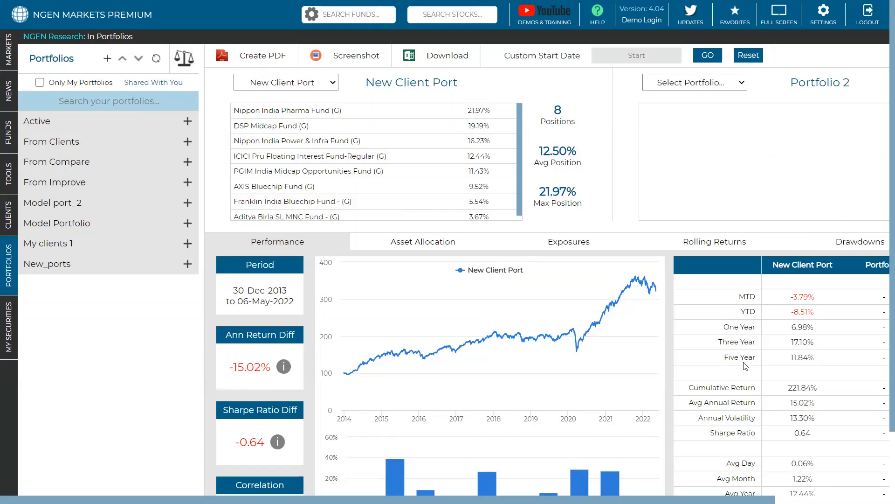
{"action": "left_click", "coordinate": [730, 85]}
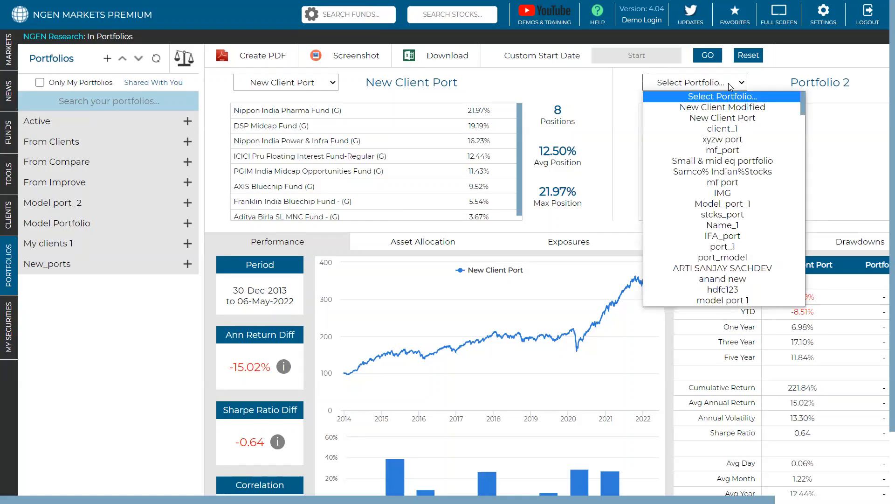
{"action": "scroll", "coordinate": [721, 146], "scroll_direction": "down", "scroll_amount": 20}
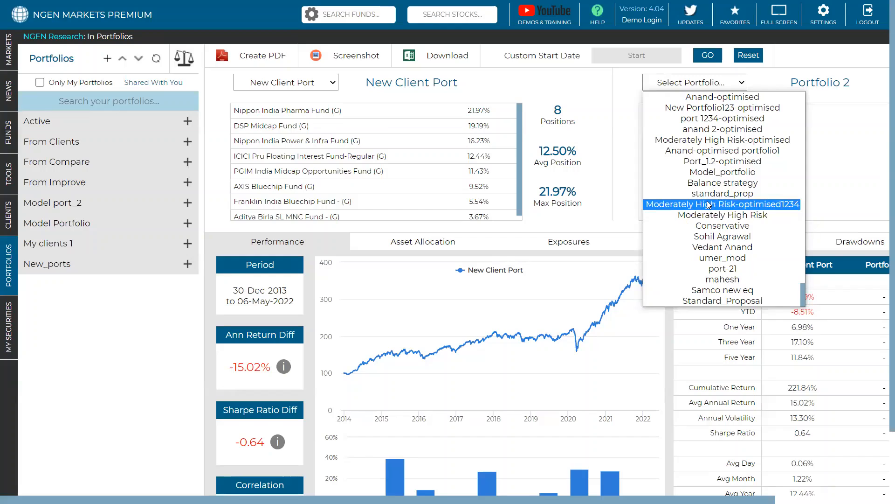
{"action": "left_click", "coordinate": [723, 182]}
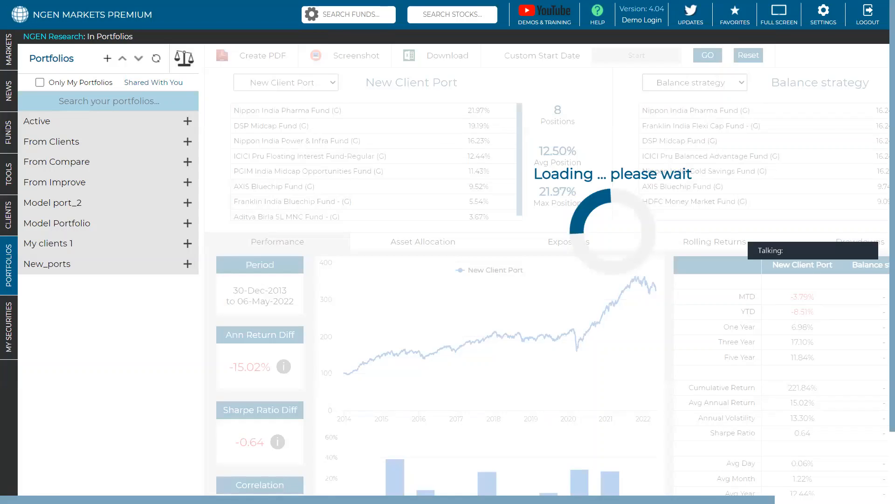
{"action": "scroll", "coordinate": [453, 270], "scroll_direction": "right", "scroll_amount": 1}
{"action": "scroll", "coordinate": [432, 243], "scroll_direction": "right", "scroll_amount": 1}
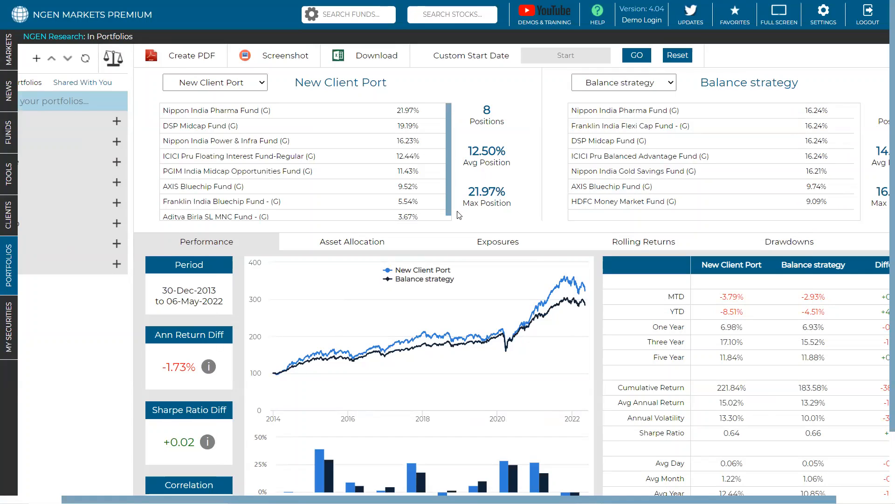
{"action": "scroll", "coordinate": [460, 215], "scroll_direction": "down", "scroll_amount": 1}
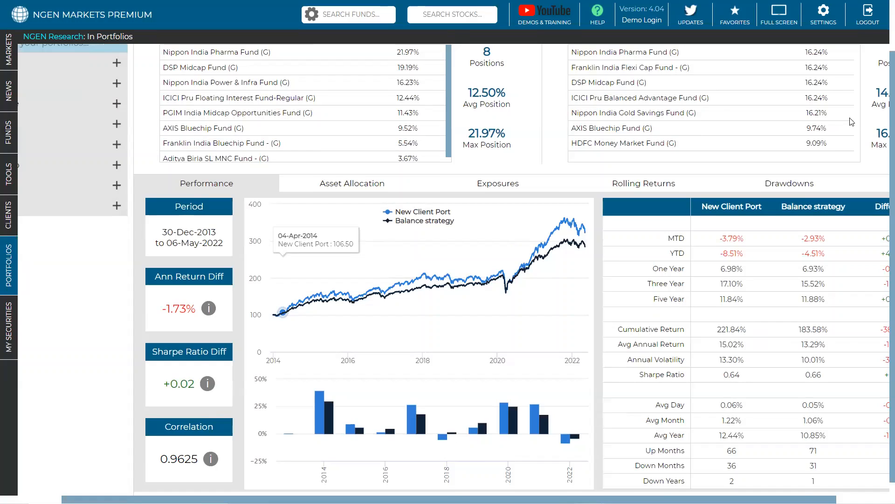
{"action": "scroll", "coordinate": [851, 122], "scroll_direction": "up", "scroll_amount": 1}
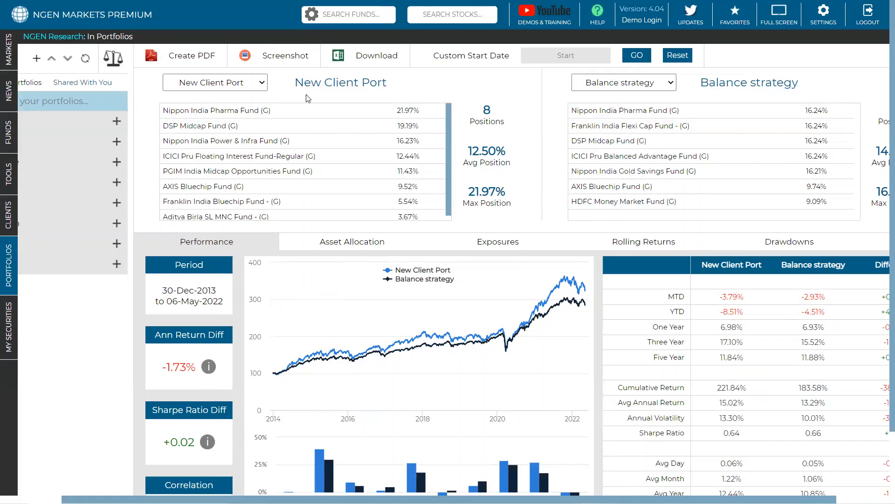
Step: Replace the second compared portfolio with Moderately High Risk and review the performance charts and statistics against New Client Port
{"action": "left_click", "coordinate": [624, 83]}
{"action": "scroll", "coordinate": [649, 196], "scroll_direction": "down", "scroll_amount": 2}
{"action": "scroll", "coordinate": [650, 196], "scroll_direction": "down", "scroll_amount": 1}
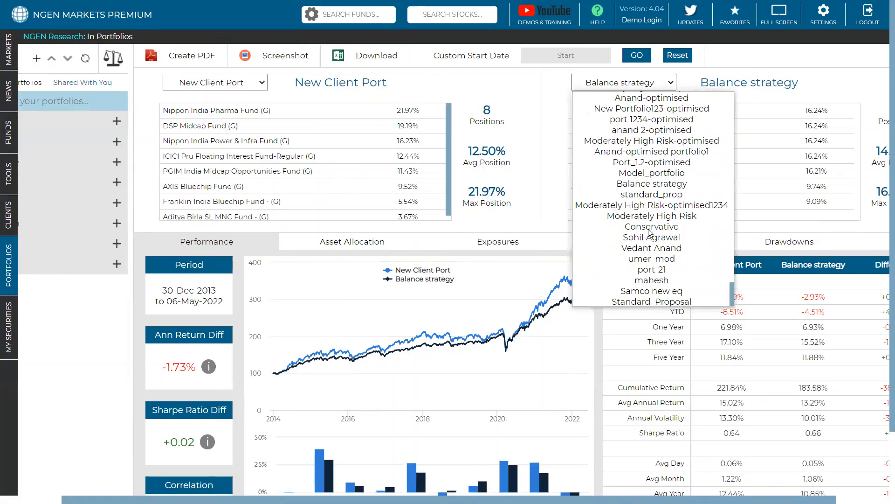
{"action": "left_click", "coordinate": [648, 217]}
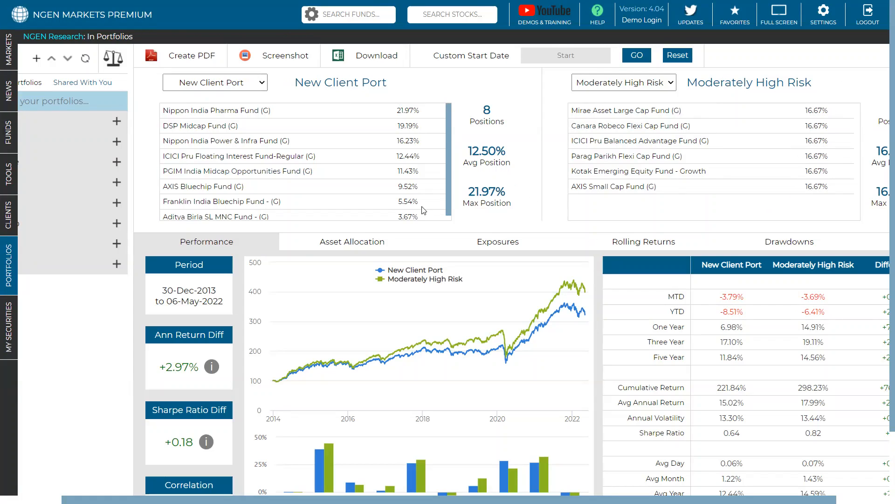
{"action": "scroll", "coordinate": [402, 104], "scroll_direction": "down", "scroll_amount": 1}
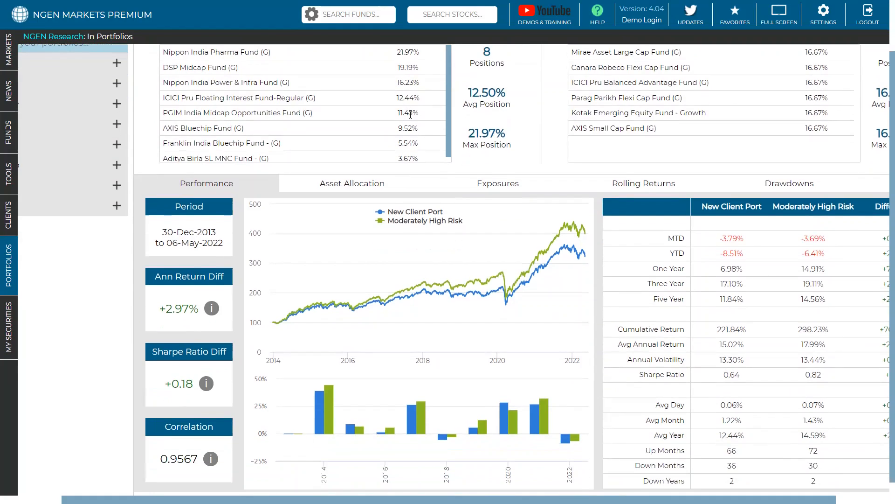
{"action": "scroll", "coordinate": [640, 473], "scroll_direction": "down", "scroll_amount": 1}
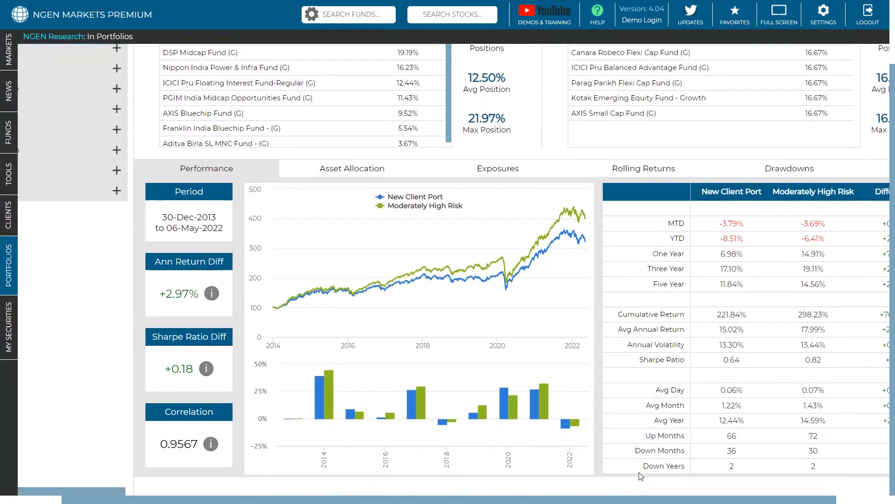
{"action": "scroll", "coordinate": [681, 397], "scroll_direction": "right", "scroll_amount": 2}
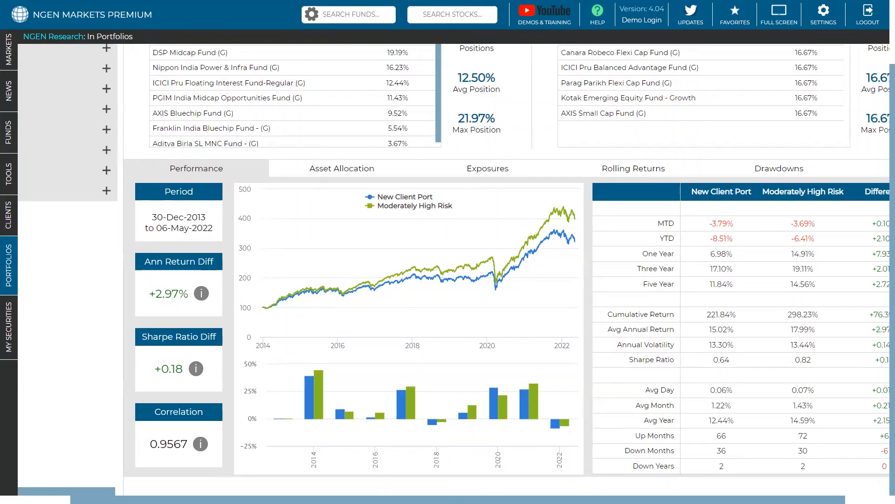
Step: Review the comparison holdings and highlight the annualised return difference between New Client Port and Moderately High Risk
{"action": "scroll", "coordinate": [671, 309], "scroll_direction": "up", "scroll_amount": 3}
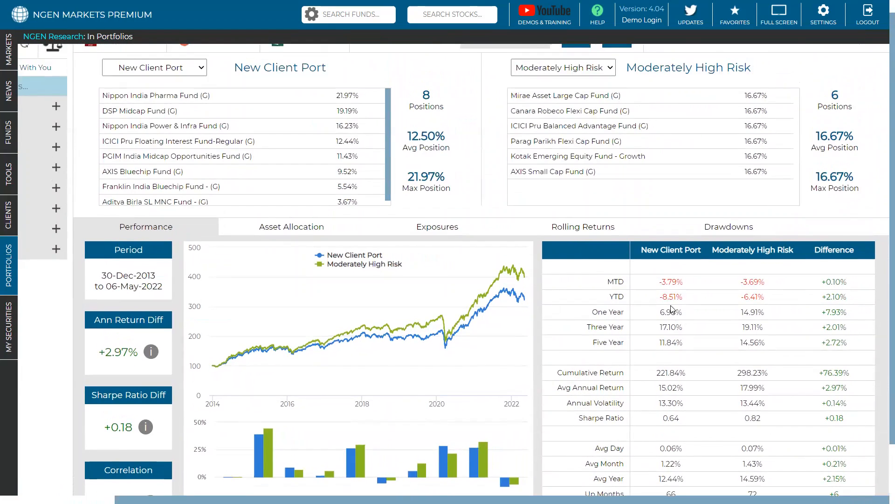
{"action": "scroll", "coordinate": [672, 309], "scroll_direction": "down", "scroll_amount": 3}
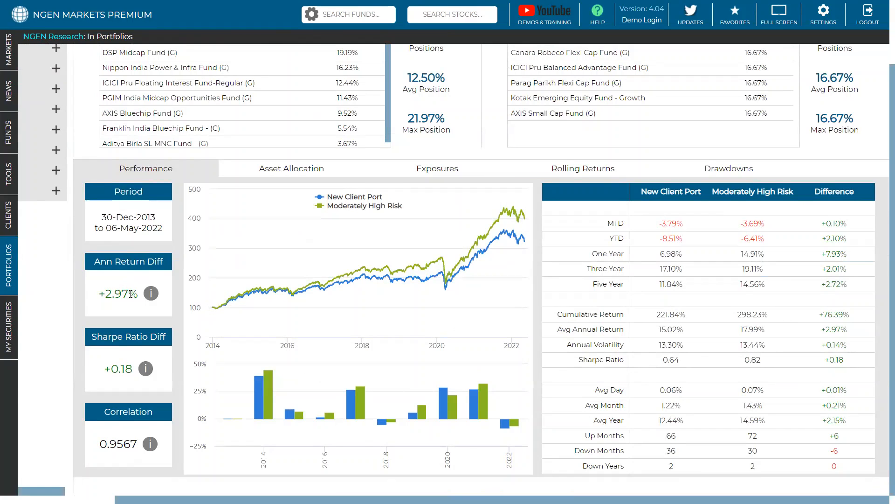
{"action": "left_click_drag", "start_coordinate": [100, 294], "coordinate": [146, 289]}
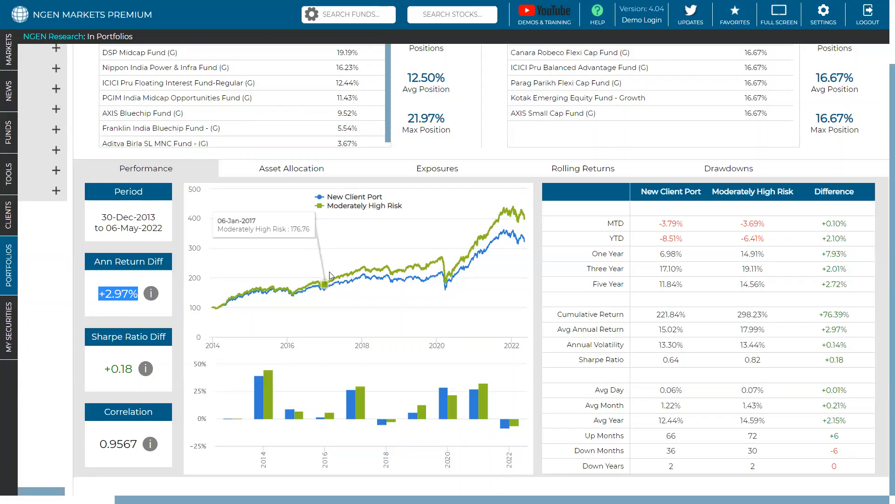
Step: Set the comparison's custom start date to 02-May-2016 and apply it
{"action": "scroll", "coordinate": [310, 285], "scroll_direction": "up", "scroll_amount": 2}
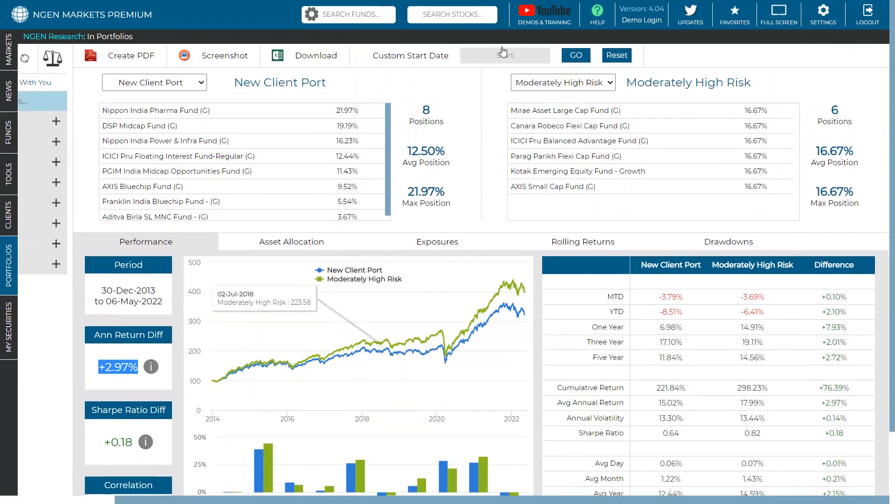
{"action": "left_click", "coordinate": [502, 49]}
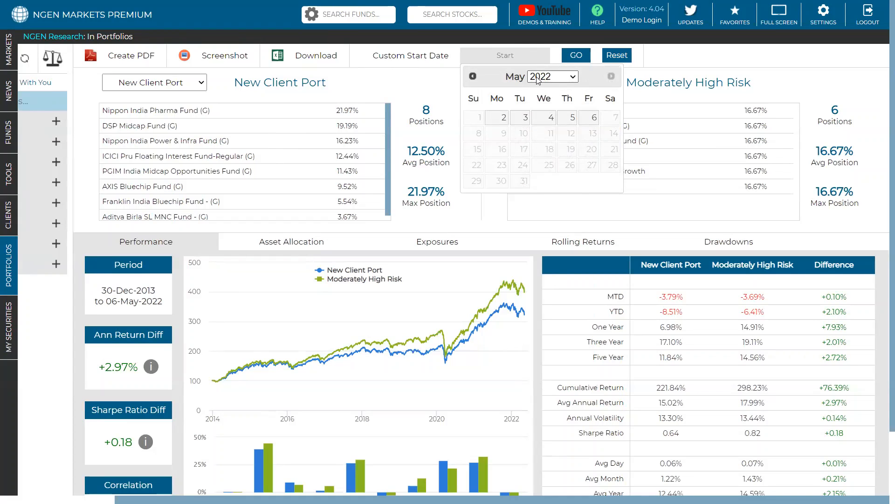
{"action": "left_click", "coordinate": [538, 80]}
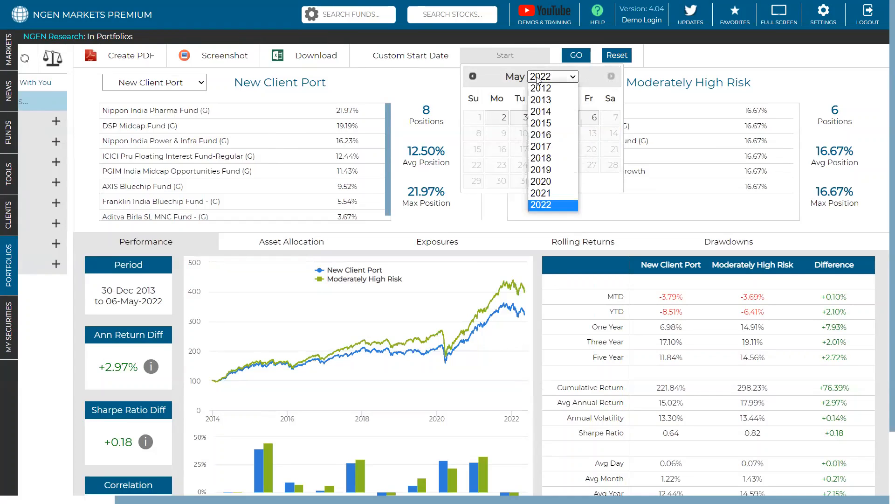
{"action": "left_click", "coordinate": [549, 136]}
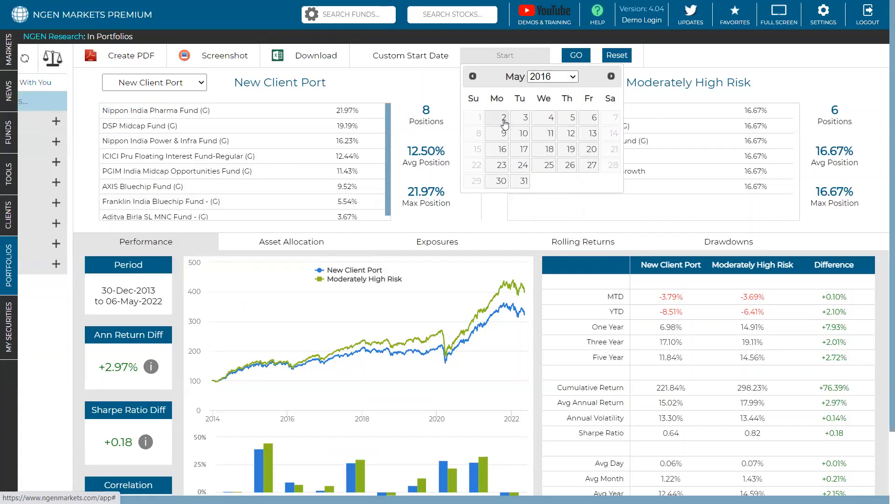
{"action": "left_click", "coordinate": [504, 119]}
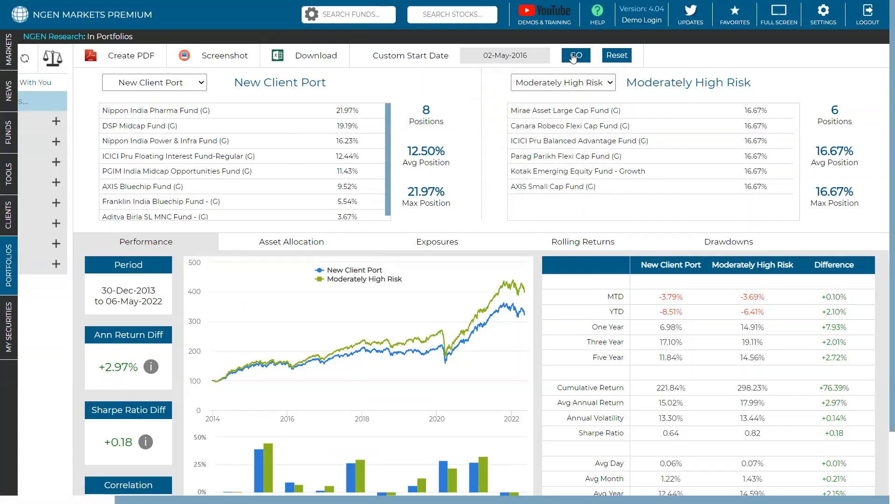
{"action": "left_click", "coordinate": [575, 55]}
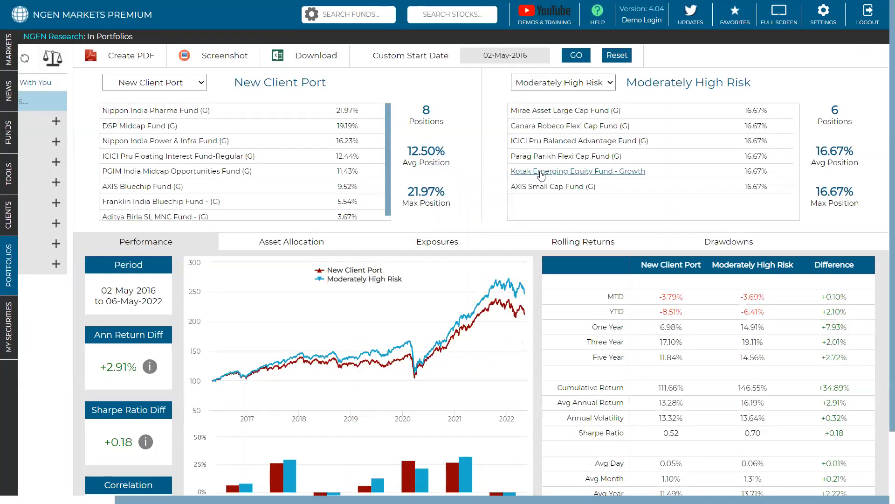
Step: Review the recalculated performance charts and highlight the Sharpe ratio difference between the two portfolios
{"action": "scroll", "coordinate": [131, 312], "scroll_direction": "down", "scroll_amount": 1}
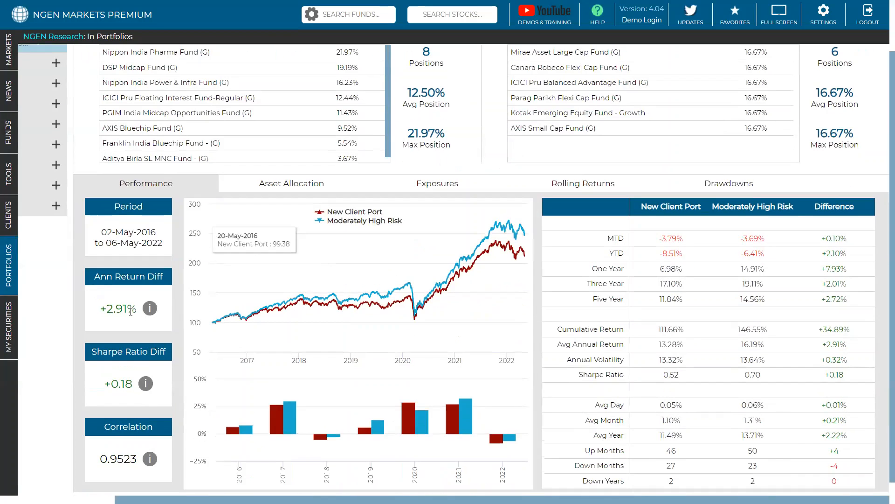
{"action": "scroll", "coordinate": [120, 315], "scroll_direction": "down", "scroll_amount": 1}
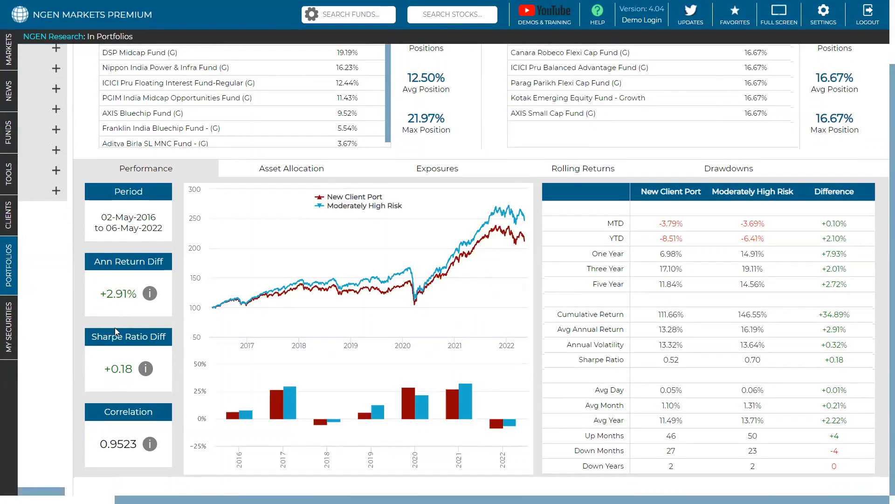
{"action": "left_click_drag", "start_coordinate": [133, 370], "coordinate": [100, 373]}
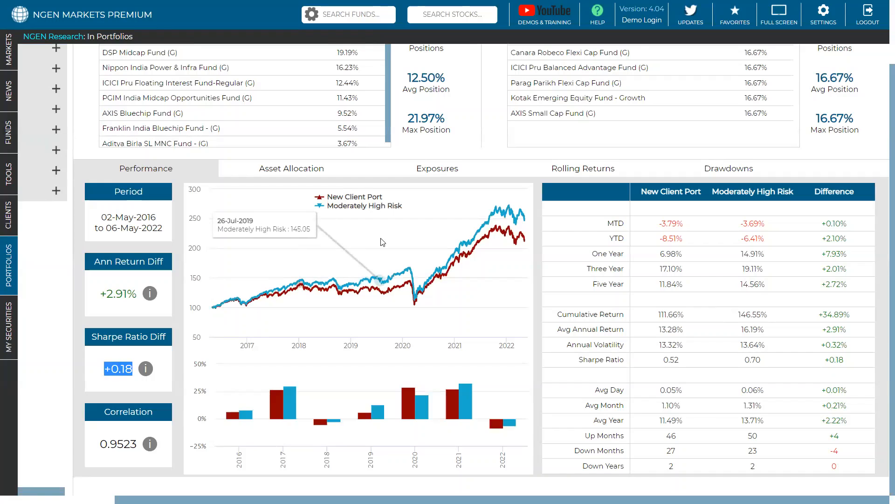
{"action": "scroll", "coordinate": [586, 161], "scroll_direction": "up", "scroll_amount": 3}
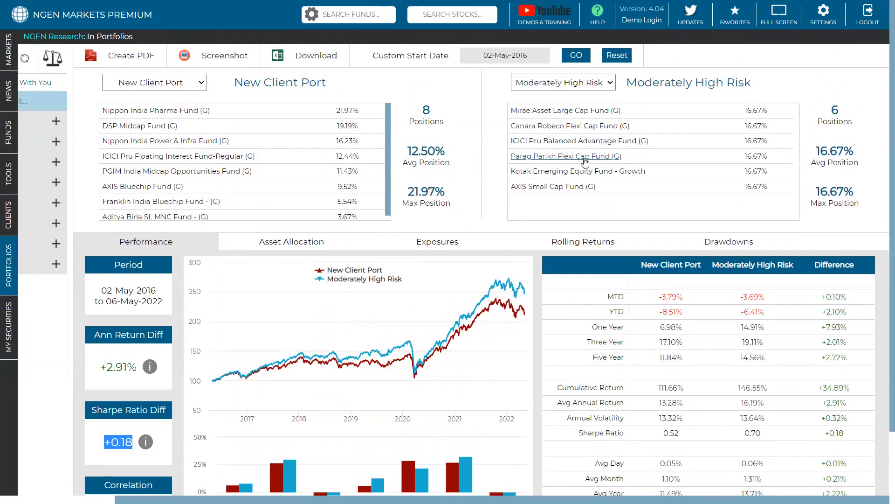
{"action": "scroll", "coordinate": [578, 203], "scroll_direction": "down", "scroll_amount": 1}
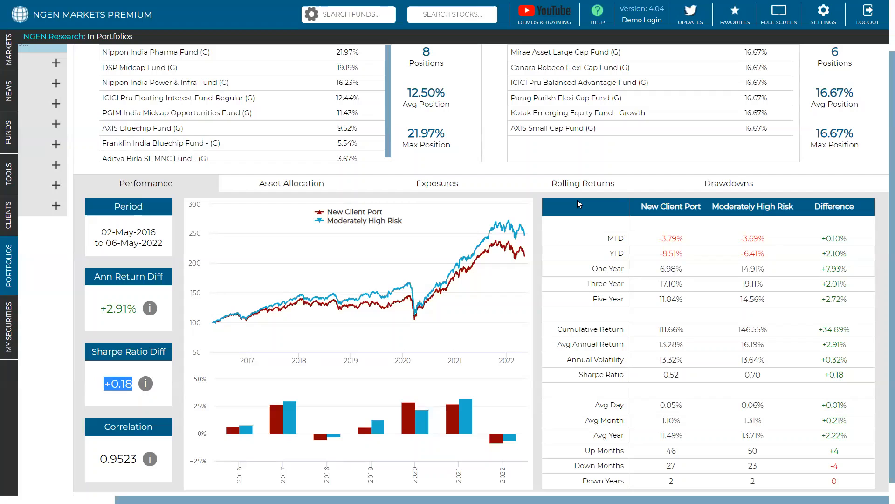
{"action": "scroll", "coordinate": [577, 199], "scroll_direction": "down", "scroll_amount": 1}
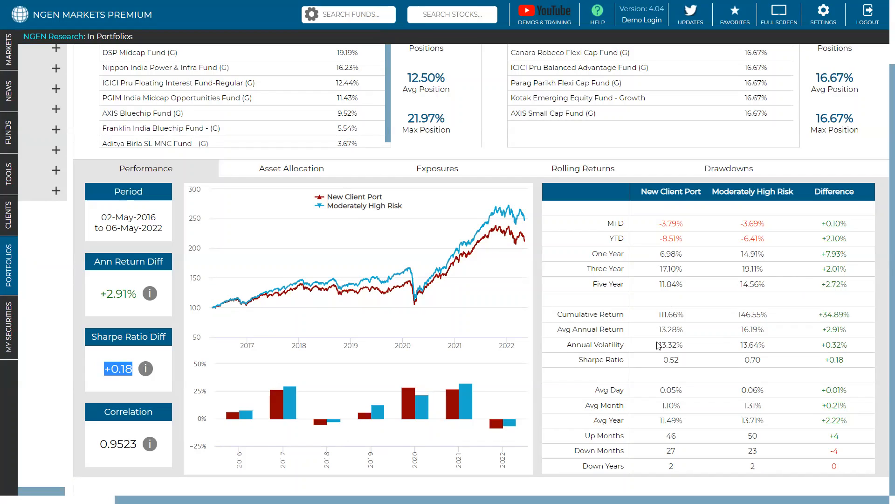
Step: Highlight the up months and down months of both portfolios in the performance statistics
{"action": "key", "text": "super"}
{"action": "left_click_drag", "start_coordinate": [683, 441], "coordinate": [660, 442]}
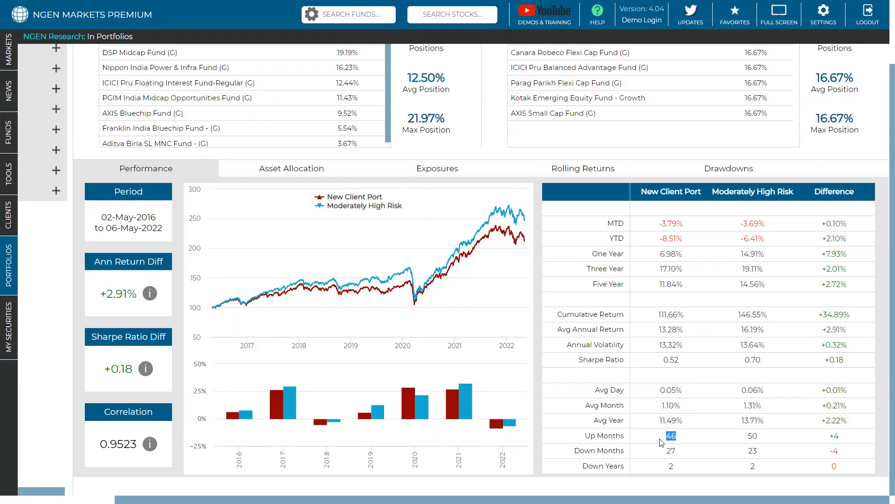
{"action": "left_click_drag", "start_coordinate": [758, 438], "coordinate": [750, 438]}
{"action": "left_click_drag", "start_coordinate": [682, 453], "coordinate": [667, 451]}
{"action": "left_click_drag", "start_coordinate": [754, 448], "coordinate": [748, 450]}
Step: Open the asset allocation comparison and examine the equity sector and asset class breakdowns of both portfolios
{"action": "left_click", "coordinate": [299, 171]}
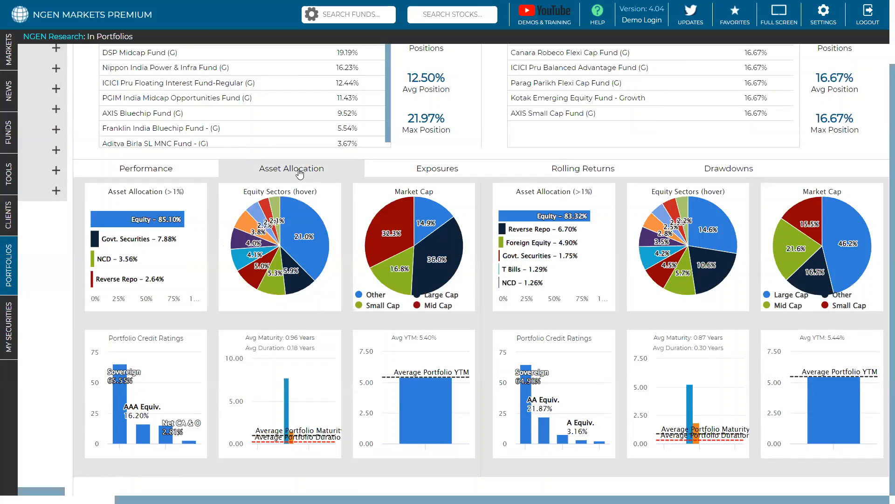
{"action": "mouse_move", "coordinate": [304, 238]}
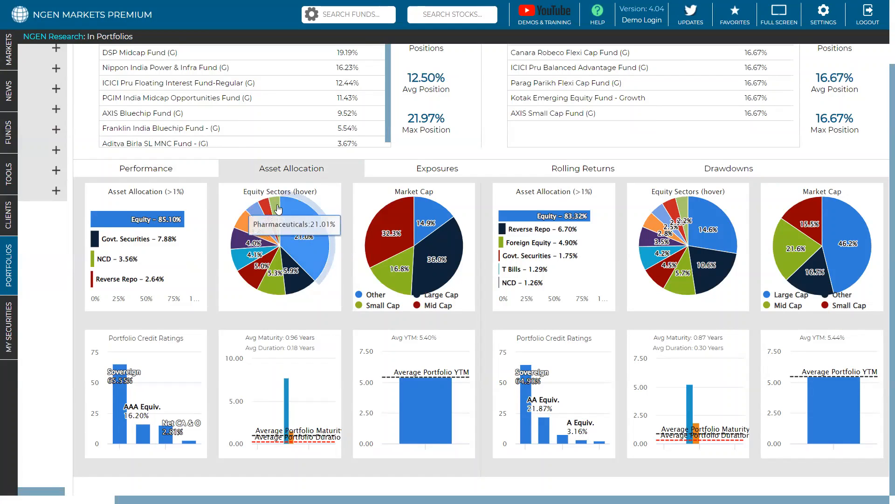
{"action": "mouse_move", "coordinate": [251, 271]}
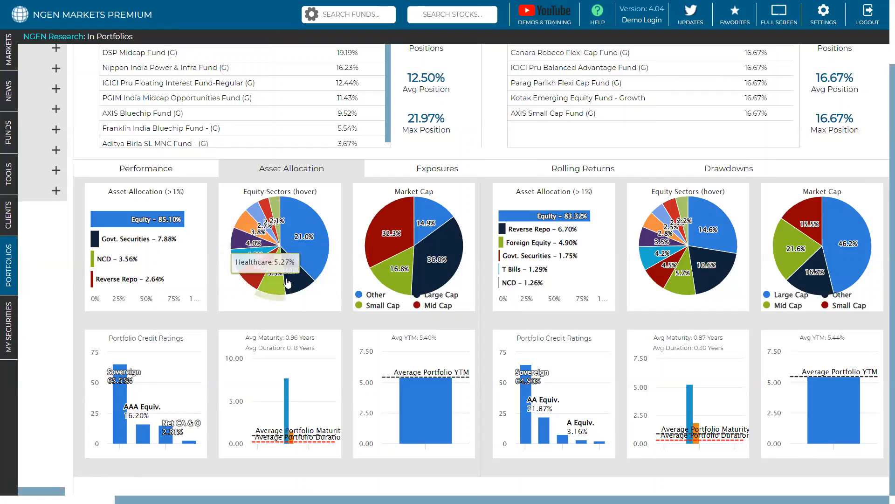
{"action": "mouse_move", "coordinate": [714, 220]}
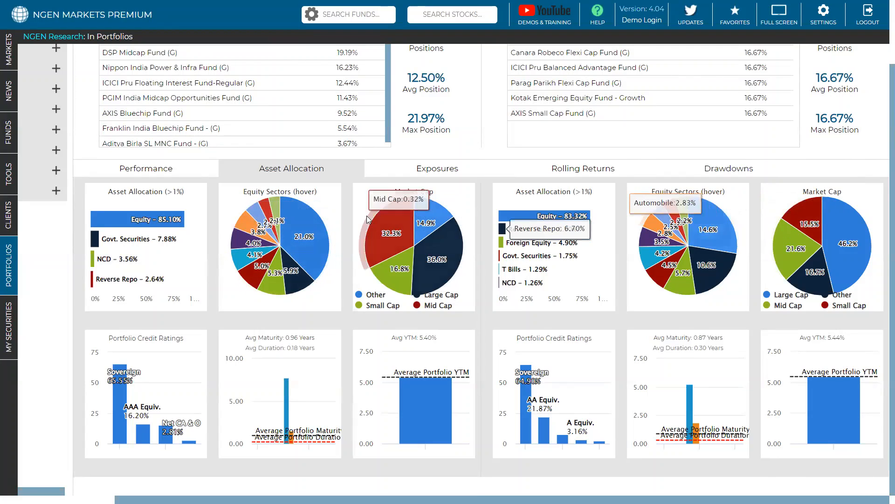
{"action": "scroll", "coordinate": [306, 232], "scroll_direction": "up", "scroll_amount": 1}
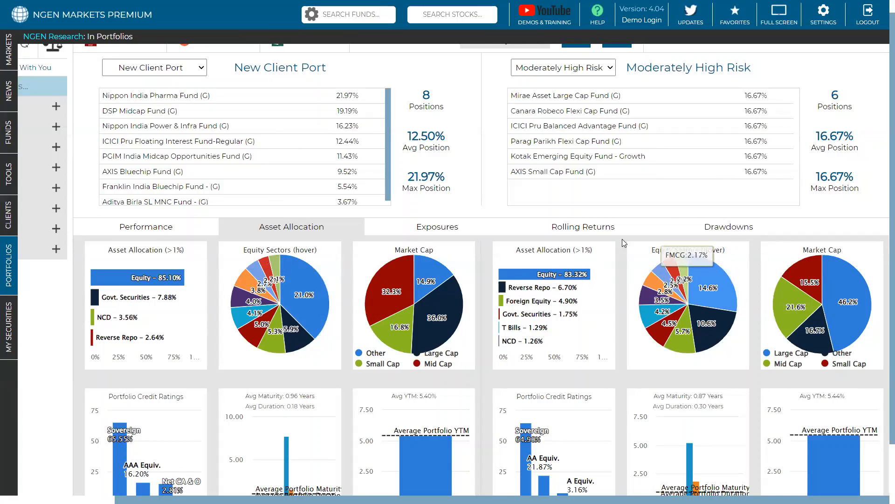
{"action": "scroll", "coordinate": [549, 126], "scroll_direction": "up", "scroll_amount": 1}
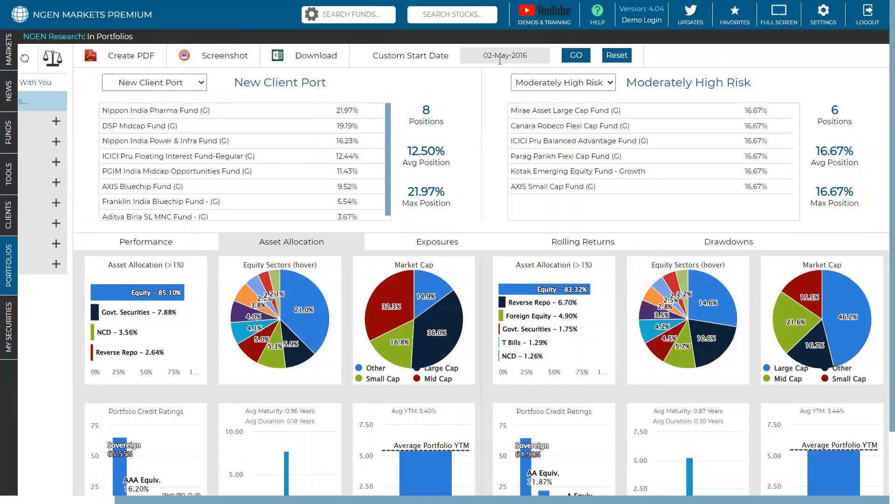
{"action": "mouse_move", "coordinate": [714, 306]}
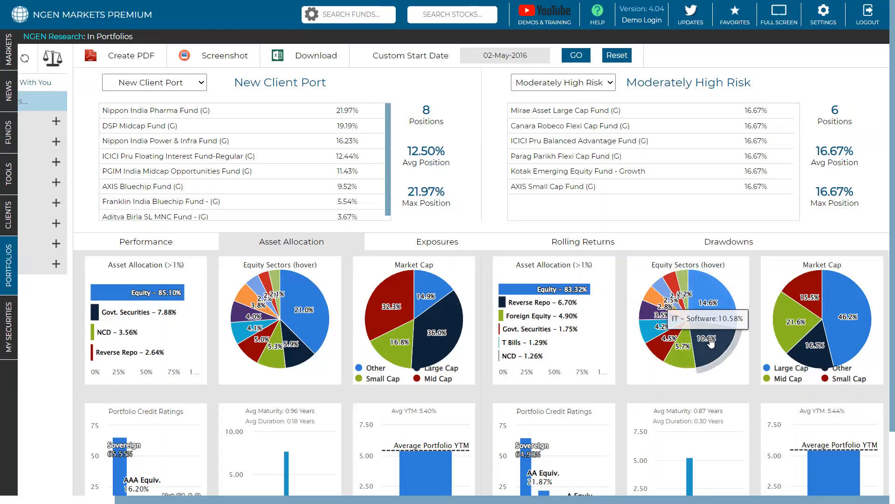
{"action": "mouse_move", "coordinate": [716, 345]}
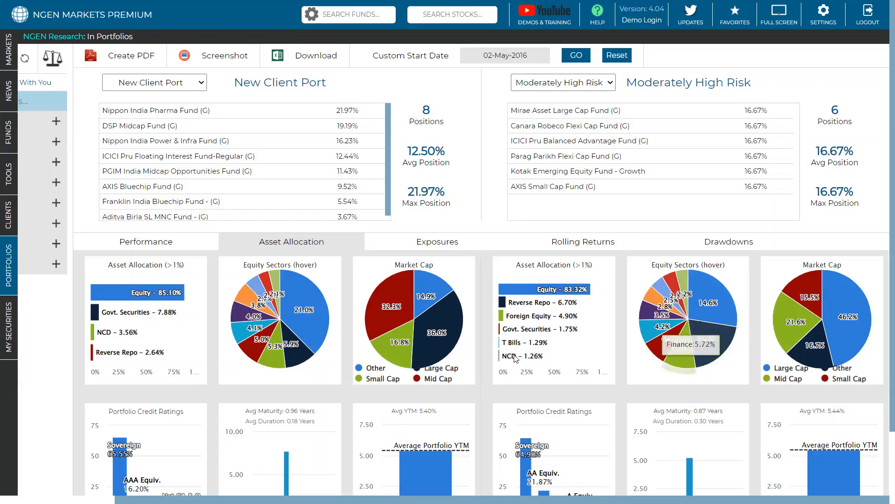
{"action": "mouse_move", "coordinate": [299, 322]}
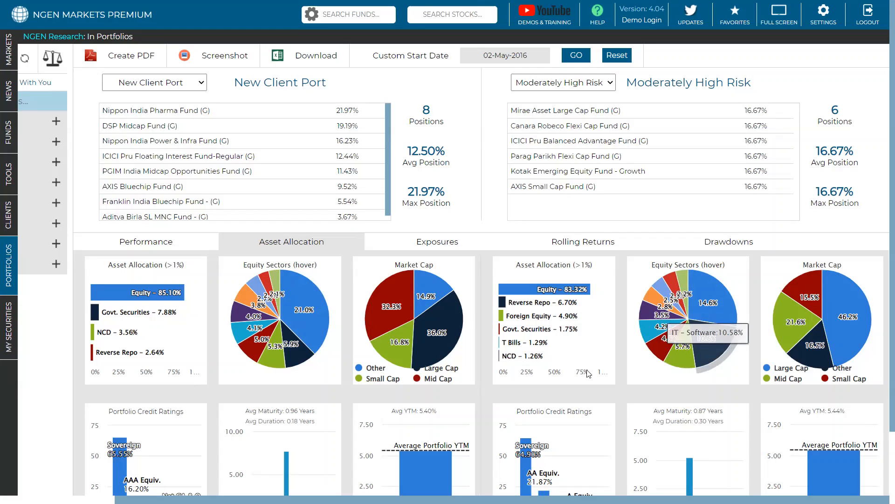
{"action": "mouse_move", "coordinate": [551, 303]}
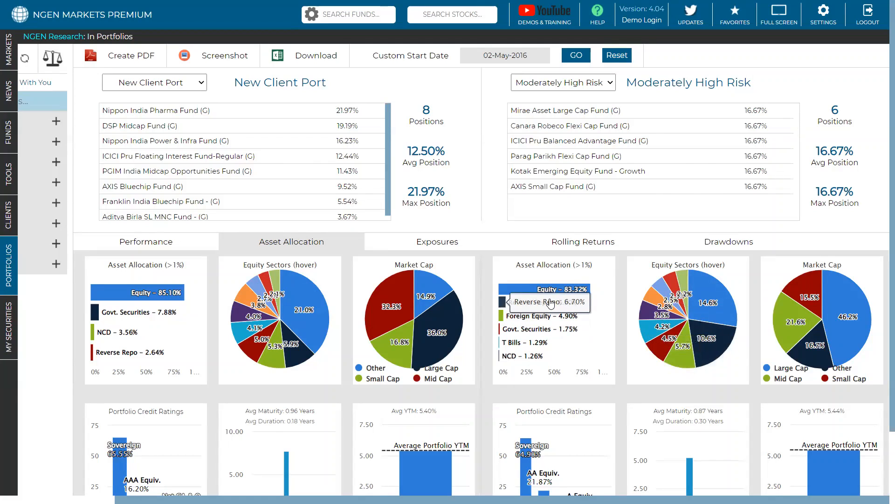
Step: Inspect the market cap segments of New Client Port and Moderately High Risk
{"action": "mouse_move", "coordinate": [418, 292]}
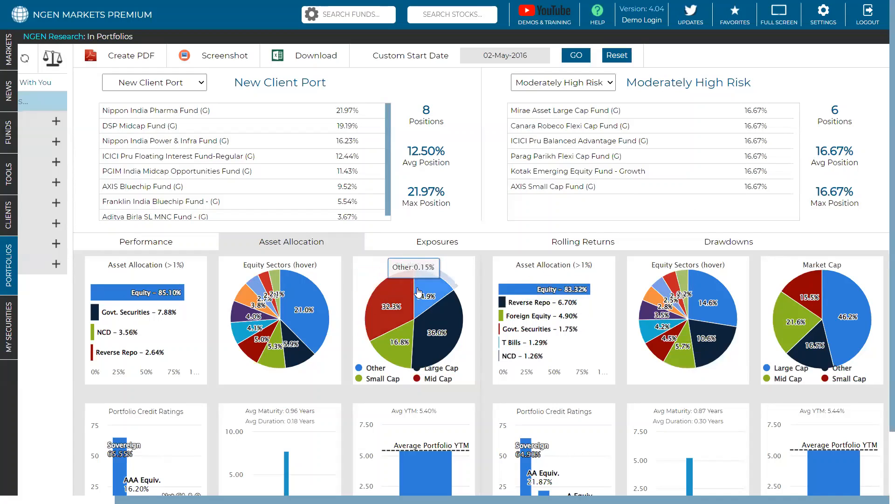
{"action": "mouse_move", "coordinate": [807, 350]}
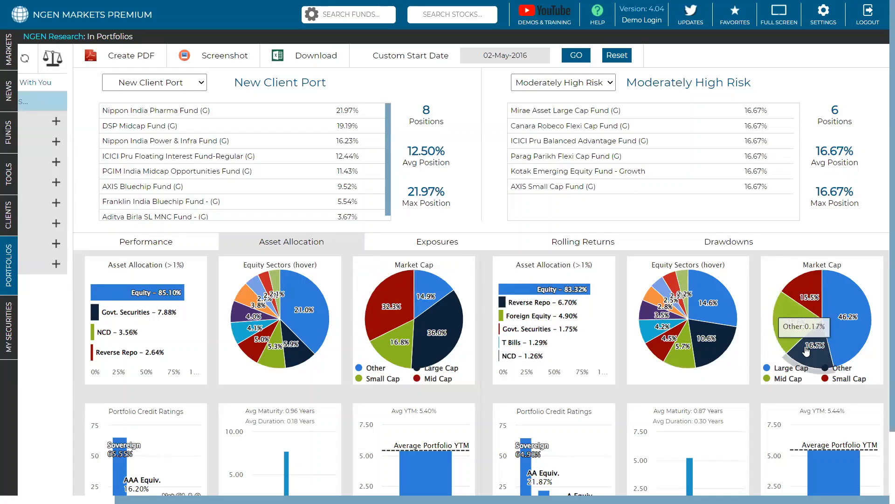
{"action": "mouse_move", "coordinate": [799, 305]}
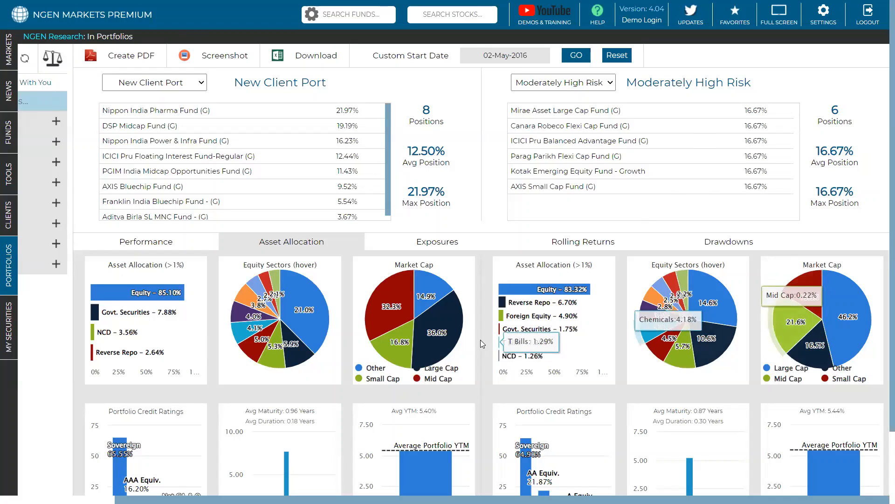
{"action": "mouse_move", "coordinate": [432, 336]}
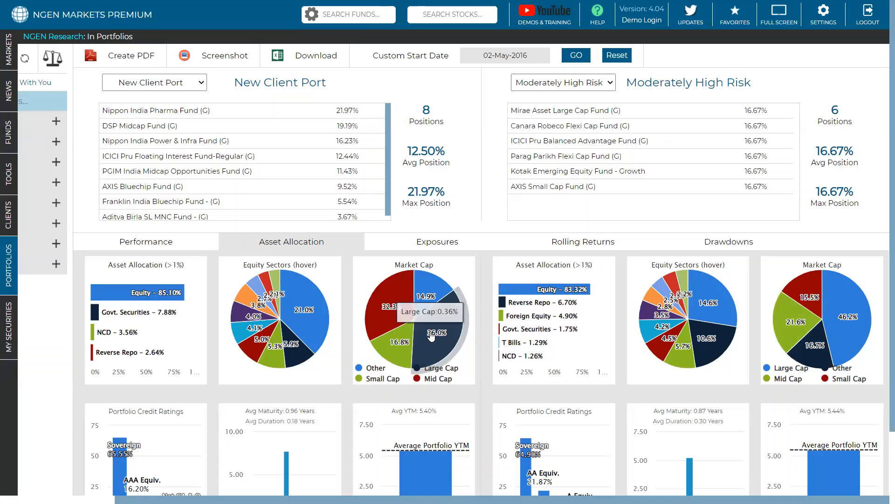
Step: Examine the credit ratings, average maturity and duration, and average YTM charts of both portfolios
{"action": "scroll", "coordinate": [431, 335], "scroll_direction": "down", "scroll_amount": 2}
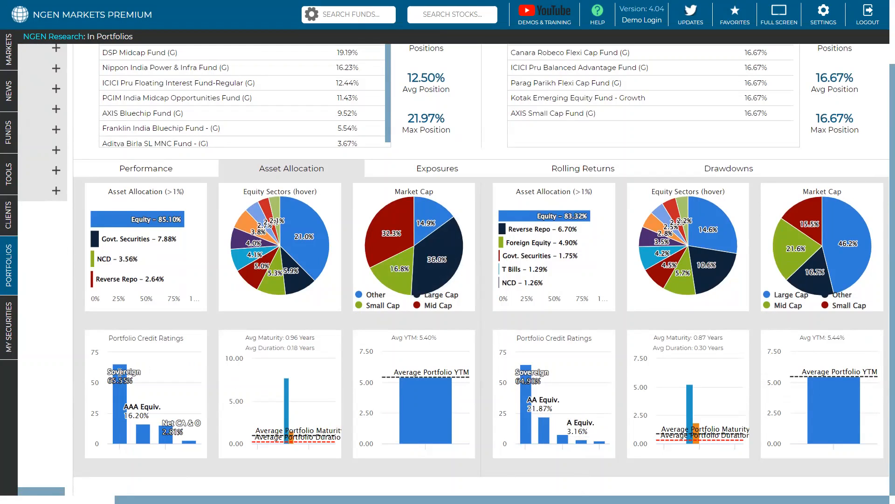
{"action": "mouse_move", "coordinate": [139, 405]}
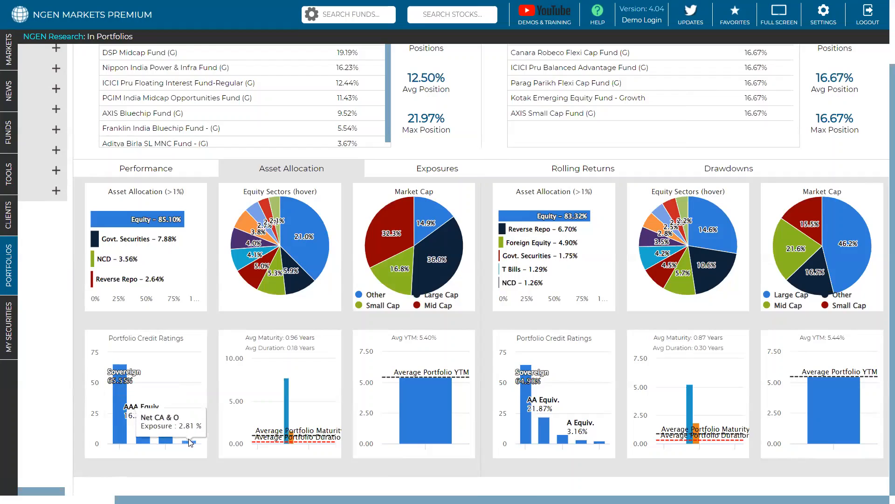
{"action": "mouse_move", "coordinate": [166, 442]}
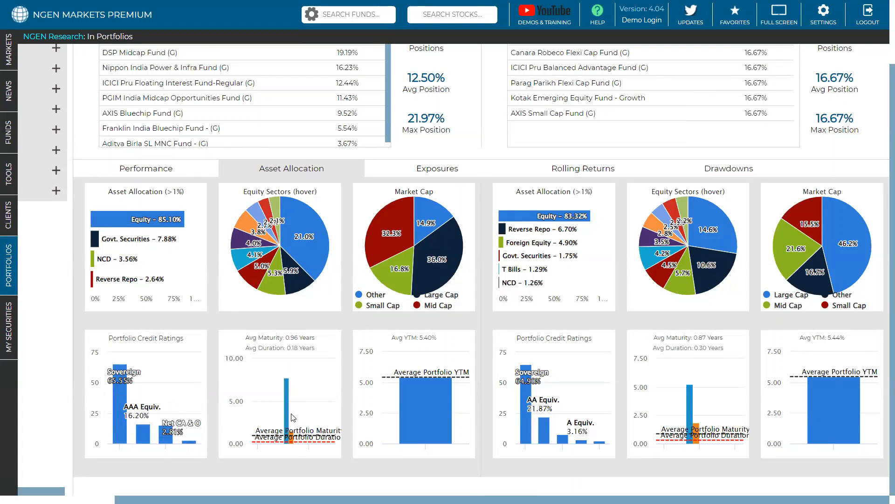
{"action": "mouse_move", "coordinate": [286, 416]}
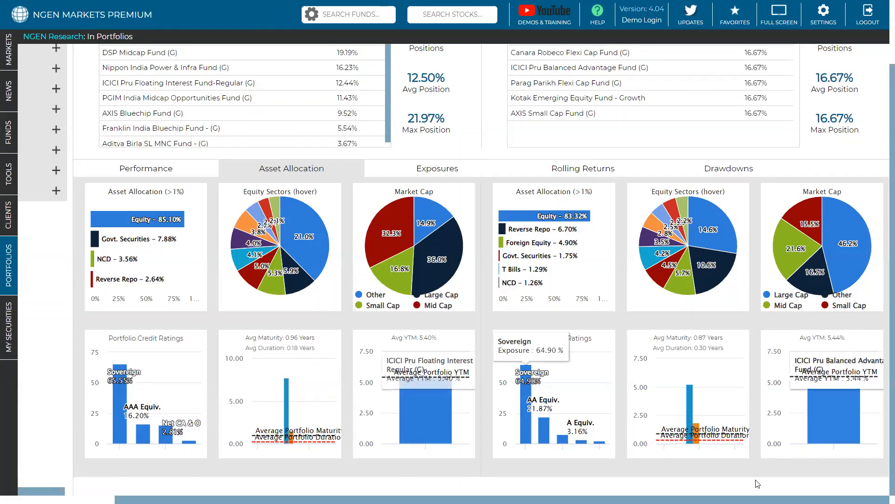
{"action": "mouse_move", "coordinate": [821, 412]}
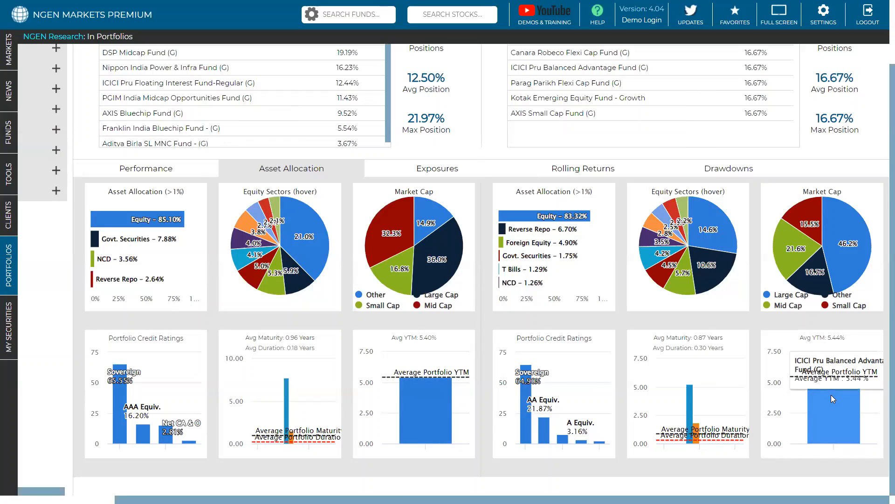
Step: Review the performance comparison of New Client Port and Moderately High Risk, and return to their asset allocation charts
{"action": "scroll", "coordinate": [831, 395], "scroll_direction": "up", "scroll_amount": 1}
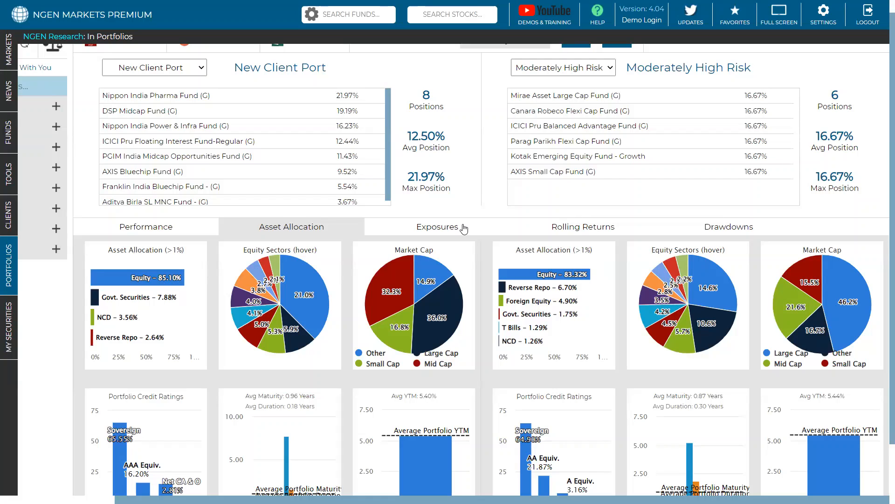
{"action": "left_click", "coordinate": [108, 226]}
{"action": "scroll", "coordinate": [381, 179], "scroll_direction": "down", "scroll_amount": 1}
{"action": "scroll", "coordinate": [313, 293], "scroll_direction": "down", "scroll_amount": 1}
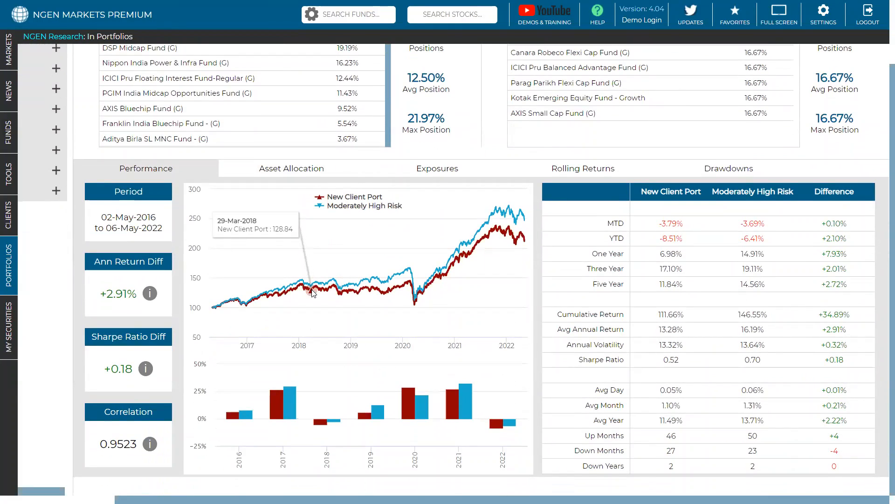
{"action": "left_click", "coordinate": [302, 173]}
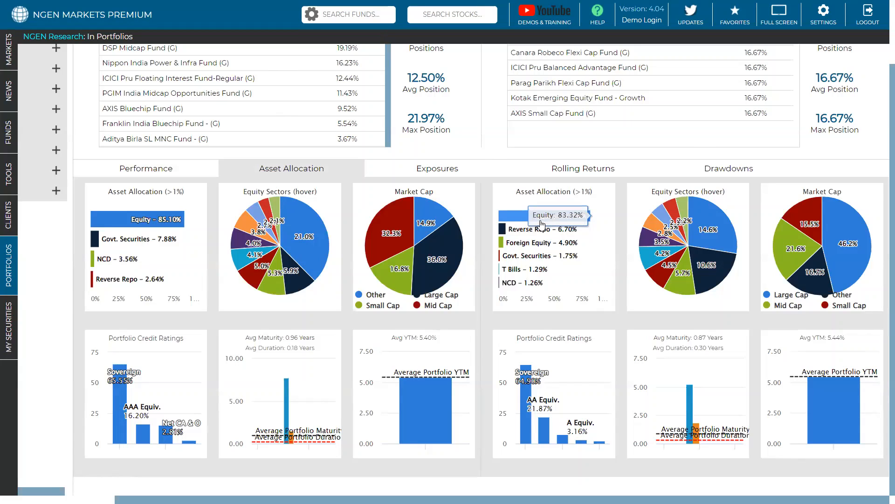
Step: Open the exposures comparison and highlight both portfolios' Pharmaceuticals exposure and Moderately High Risk's IT - Software exposure
{"action": "scroll", "coordinate": [541, 224], "scroll_direction": "up", "scroll_amount": 2}
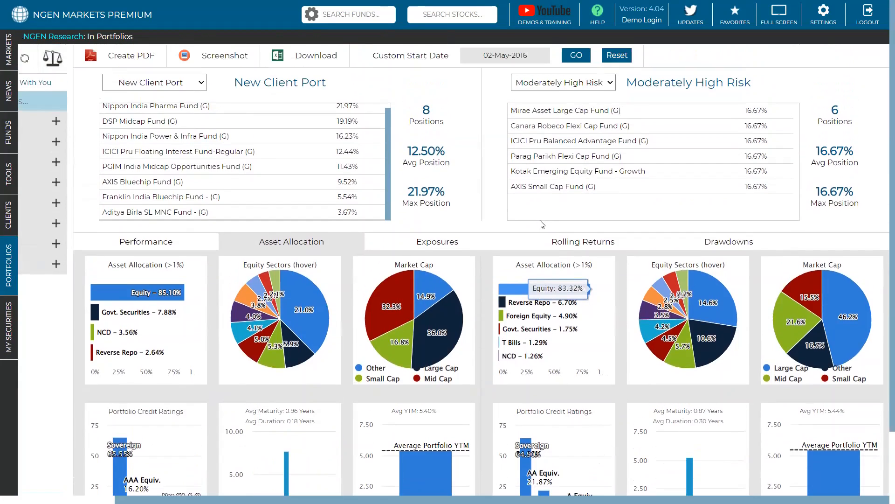
{"action": "left_click", "coordinate": [437, 242]}
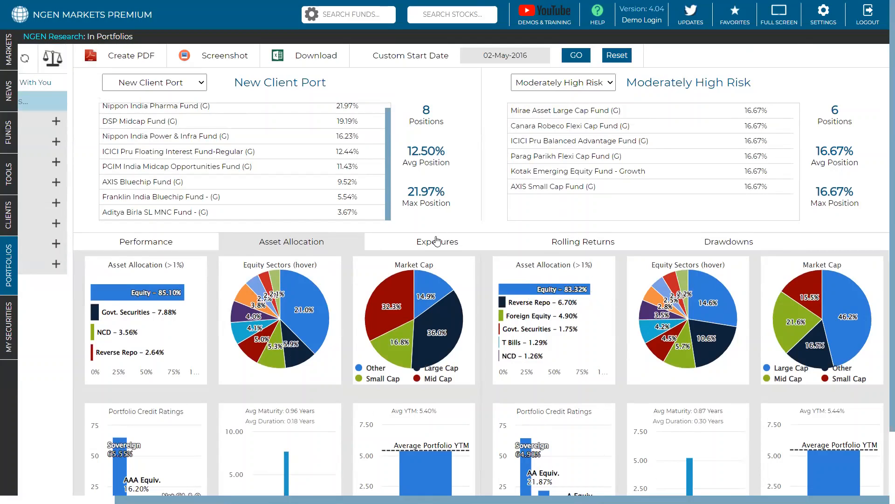
{"action": "scroll", "coordinate": [437, 241], "scroll_direction": "down", "scroll_amount": 2}
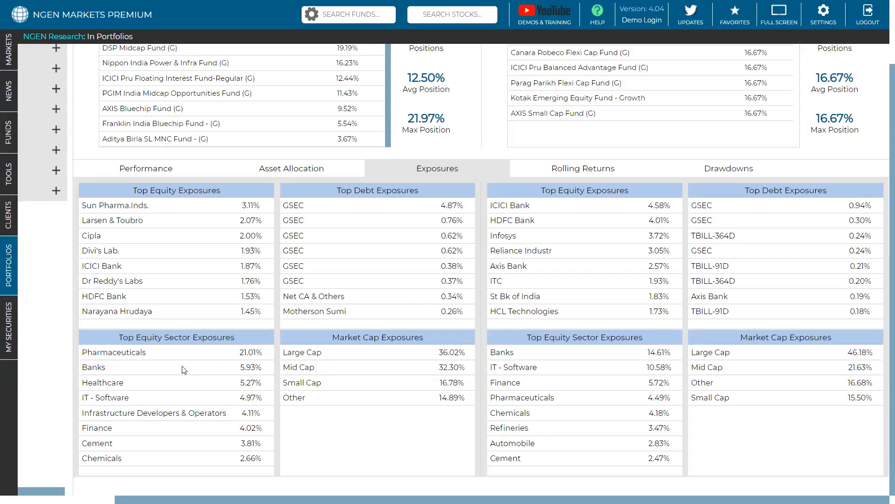
{"action": "left_click_drag", "start_coordinate": [260, 353], "coordinate": [236, 359]}
{"action": "left_click_drag", "start_coordinate": [648, 398], "coordinate": [672, 398]}
{"action": "left_click_drag", "start_coordinate": [647, 368], "coordinate": [672, 369]}
{"action": "double_click", "coordinate": [658, 398]}
{"action": "triple_click", "coordinate": [657, 397]}
Step: Highlight the Large Cap exposure of Moderately High Risk
{"action": "scroll", "coordinate": [658, 397], "scroll_direction": "up", "scroll_amount": 2}
{"action": "scroll", "coordinate": [658, 397], "scroll_direction": "down", "scroll_amount": 2}
{"action": "double_click", "coordinate": [853, 352]}
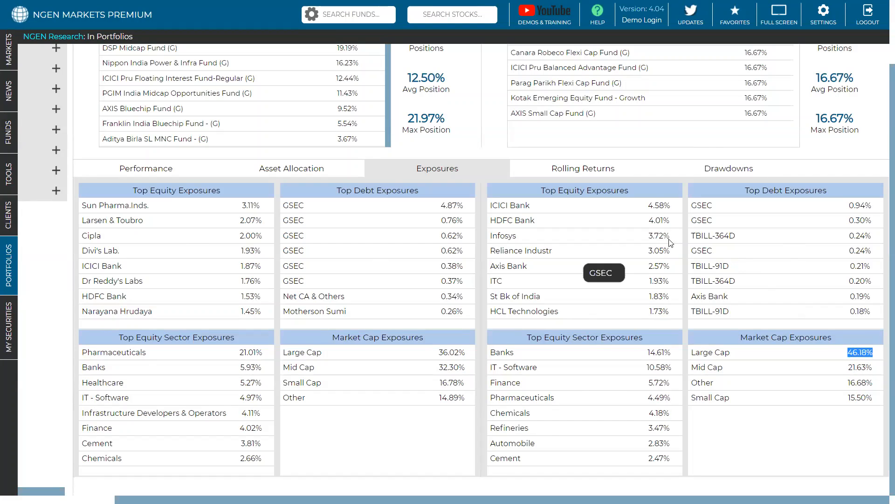
Step: Open the rolling returns comparison and highlight the 6M and 1Y average returns of Moderately High Risk
{"action": "left_click", "coordinate": [520, 174]}
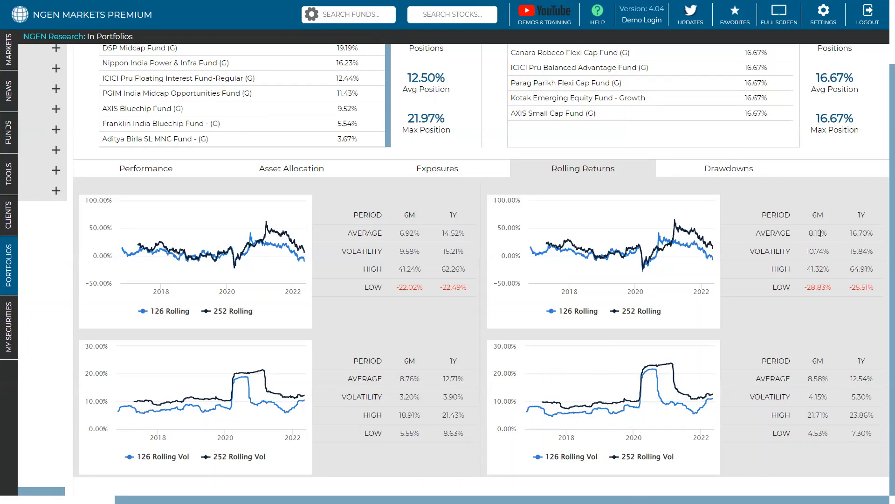
{"action": "triple_click", "coordinate": [822, 234]}
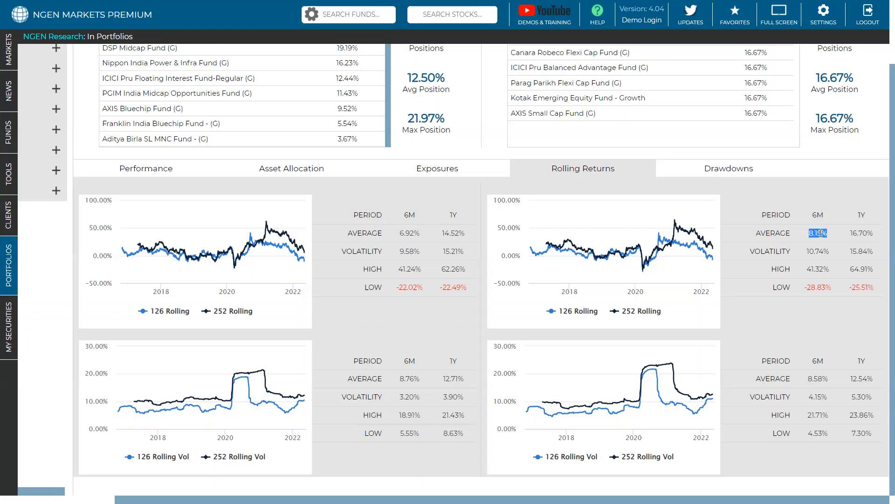
{"action": "triple_click", "coordinate": [865, 234]}
{"action": "scroll", "coordinate": [857, 212], "scroll_direction": "up", "scroll_amount": 2}
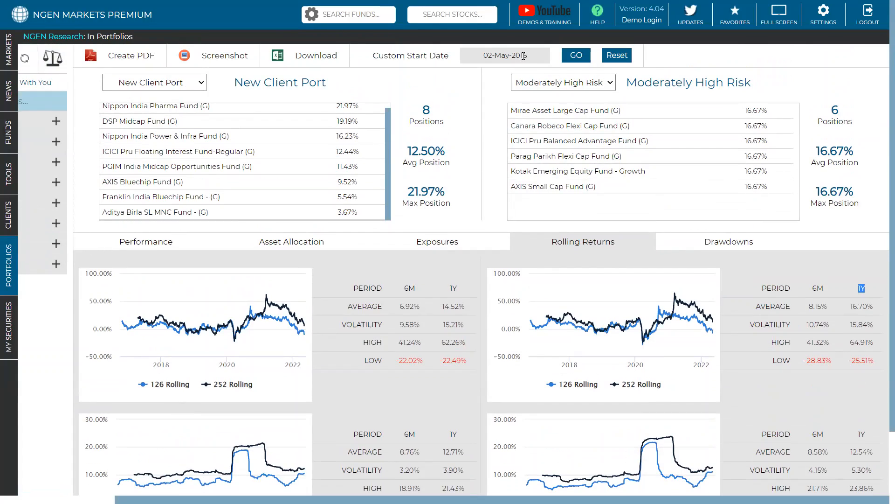
{"action": "scroll", "coordinate": [665, 248], "scroll_direction": "down", "scroll_amount": 1}
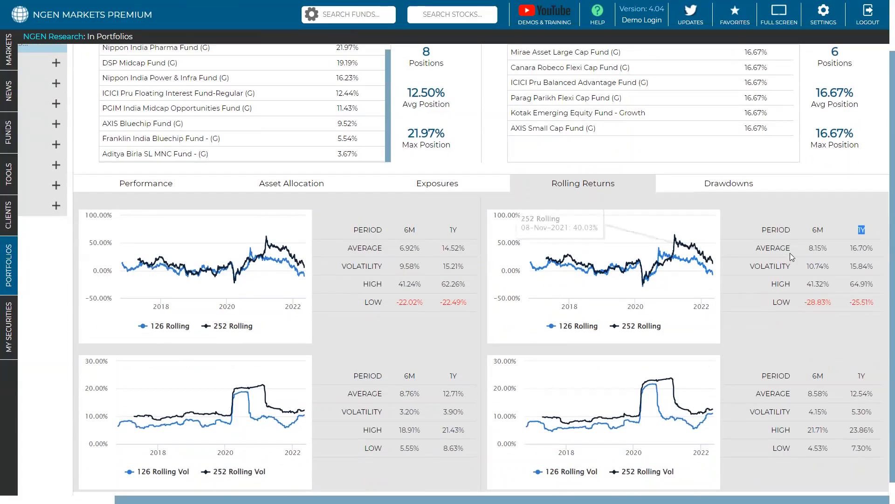
{"action": "double_click", "coordinate": [864, 248]}
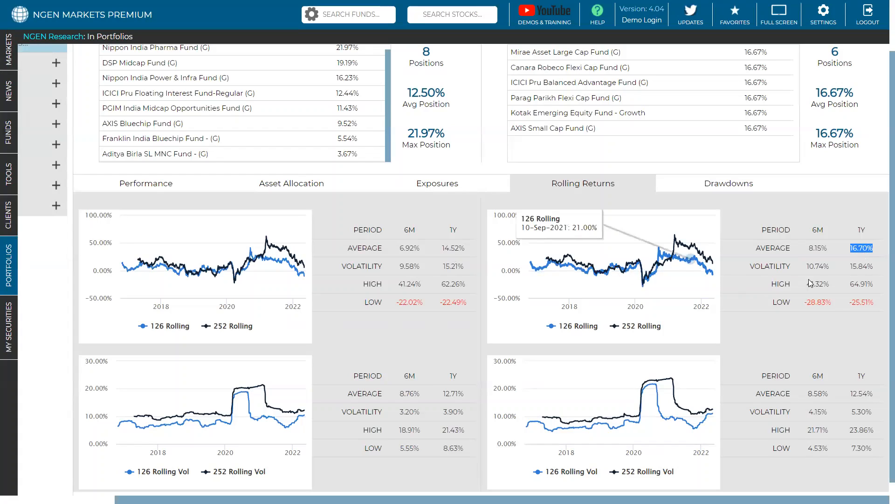
Step: Highlight the 1Y rolling return volatility of Moderately High Risk
{"action": "double_click", "coordinate": [856, 267]}
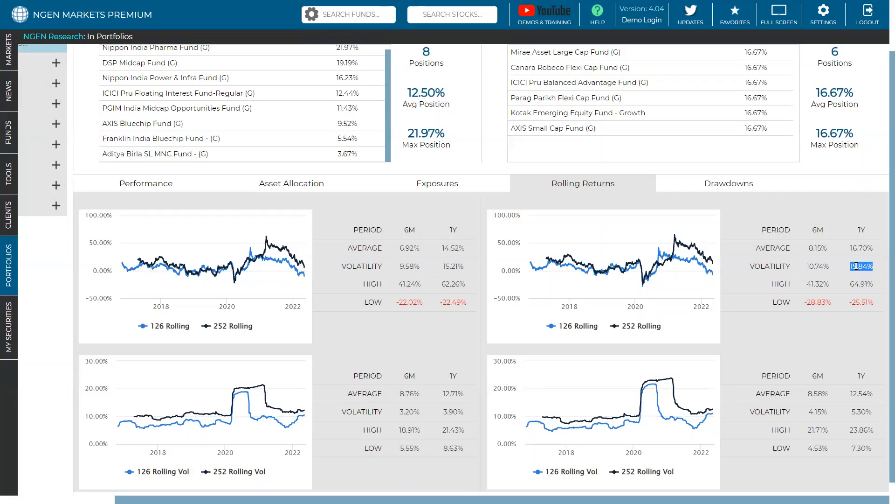
{"action": "scroll", "coordinate": [856, 266], "scroll_direction": "down", "scroll_amount": 1}
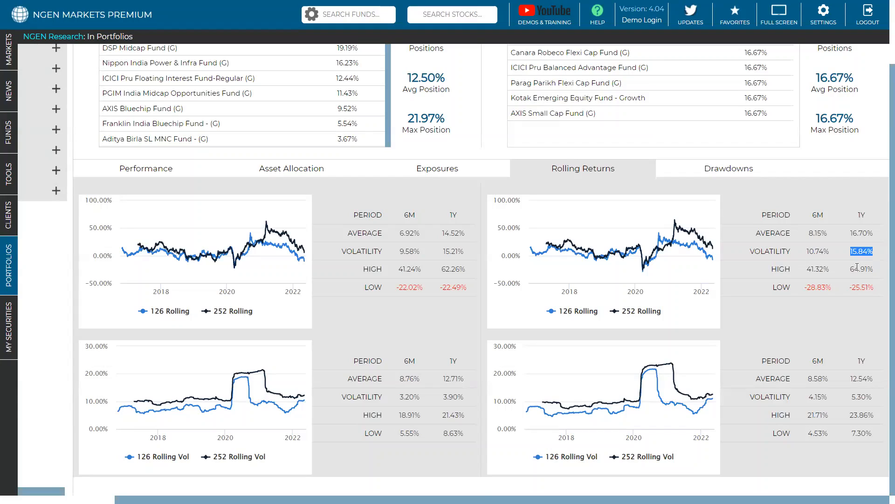
{"action": "scroll", "coordinate": [857, 266], "scroll_direction": "up", "scroll_amount": 3}
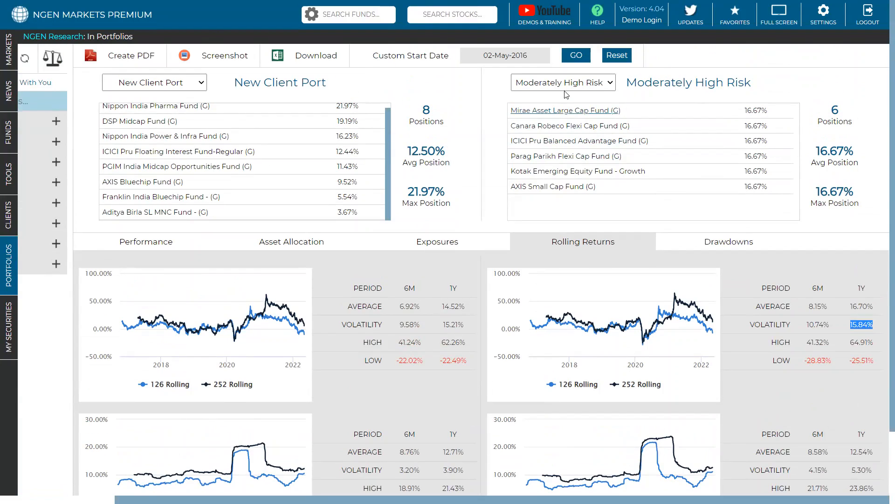
{"action": "scroll", "coordinate": [570, 94], "scroll_direction": "down", "scroll_amount": 3}
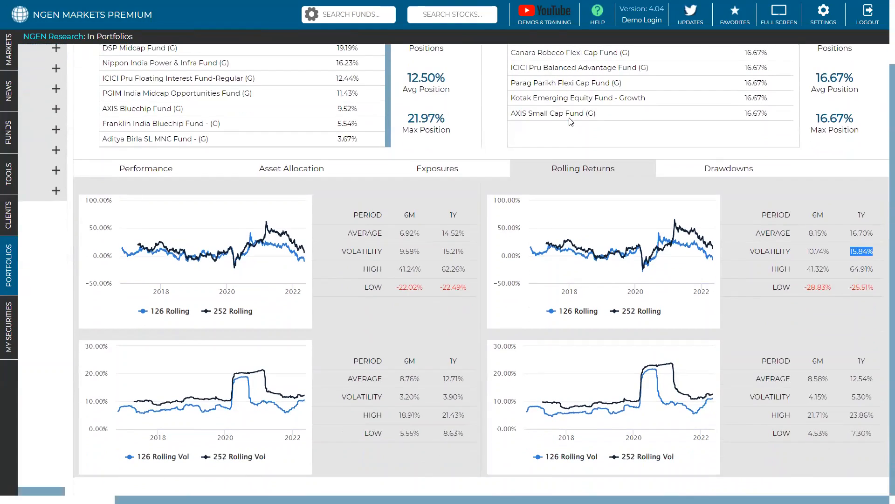
Step: Open the drawdowns comparison and highlight New Client Port's October 2021 recovery status and both portfolios' recovery days for the January 2018 drawdown
{"action": "left_click", "coordinate": [688, 168]}
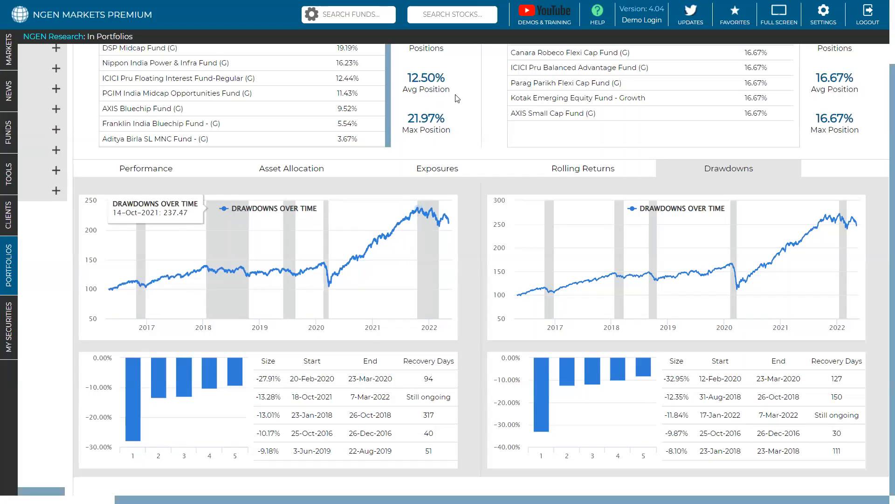
{"action": "triple_click", "coordinate": [421, 398]}
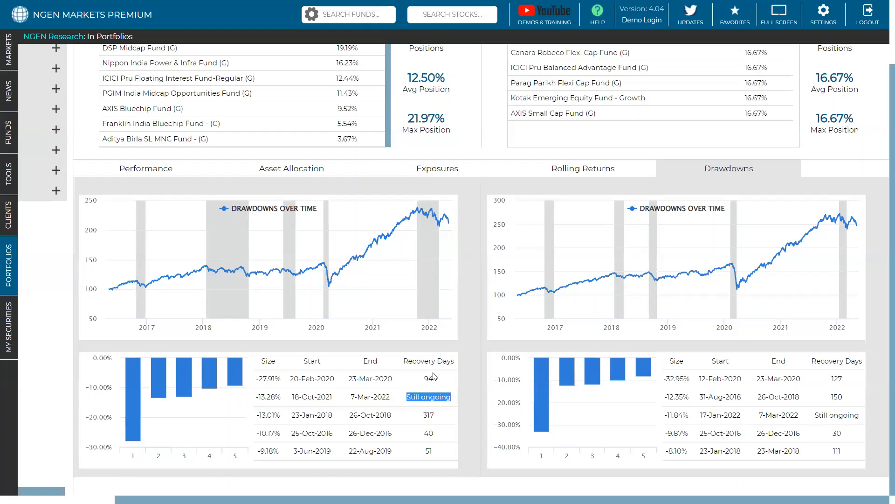
{"action": "double_click", "coordinate": [426, 414]}
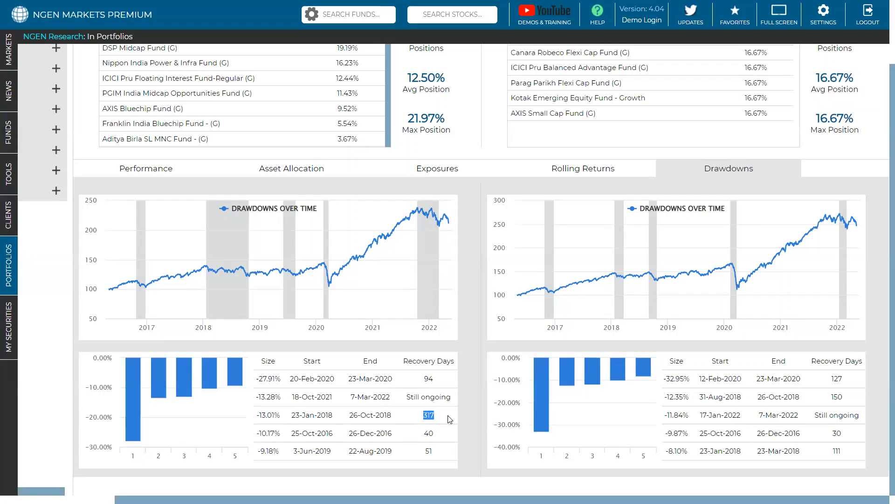
{"action": "double_click", "coordinate": [836, 451]}
Step: Highlight both portfolios' recovery days for the February 2020 drawdown, and its start and end dates for New Client Port
{"action": "double_click", "coordinate": [841, 376]}
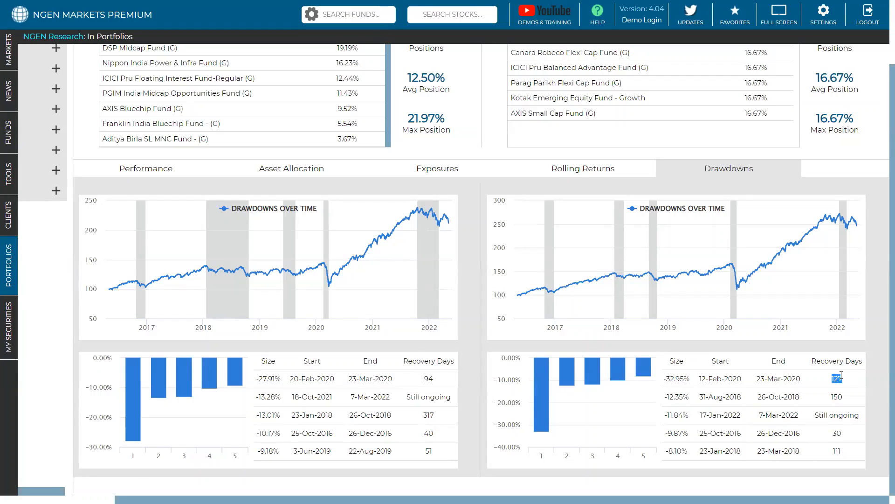
{"action": "left_click", "coordinate": [430, 380]}
{"action": "left_click_drag", "start_coordinate": [291, 380], "coordinate": [401, 375]}
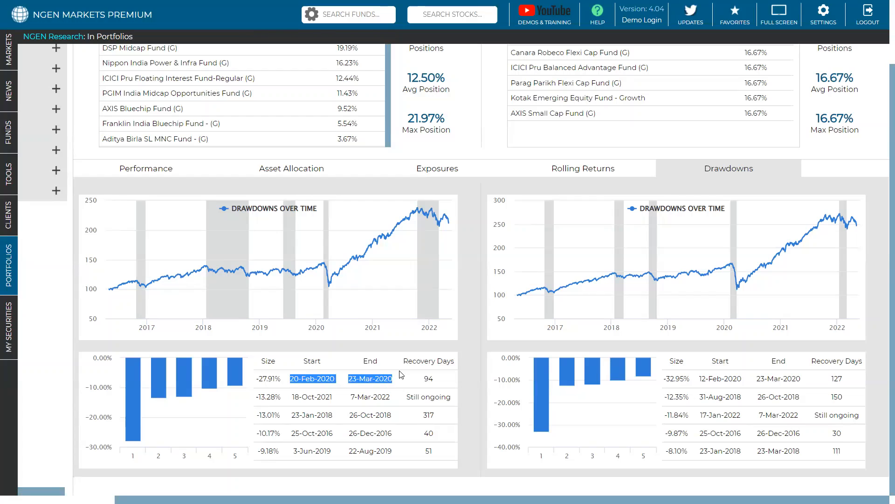
{"action": "scroll", "coordinate": [232, 219], "scroll_direction": "up", "scroll_amount": 1}
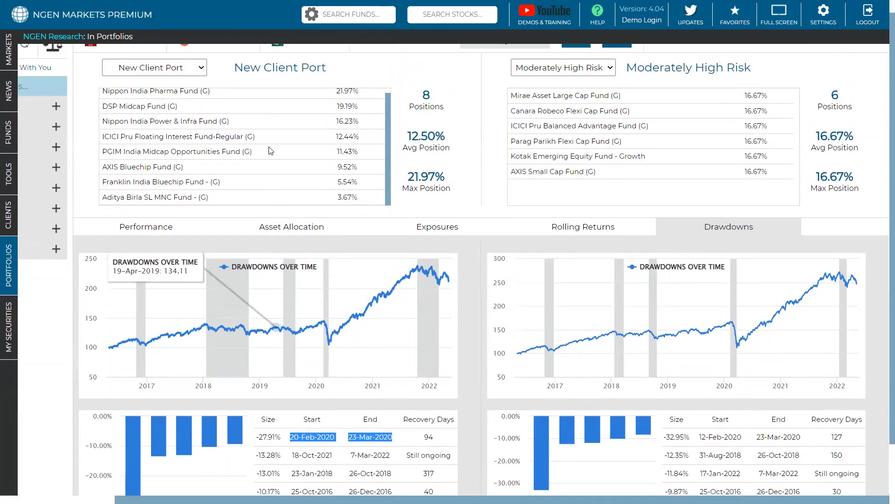
{"action": "scroll", "coordinate": [343, 119], "scroll_direction": "down", "scroll_amount": 1}
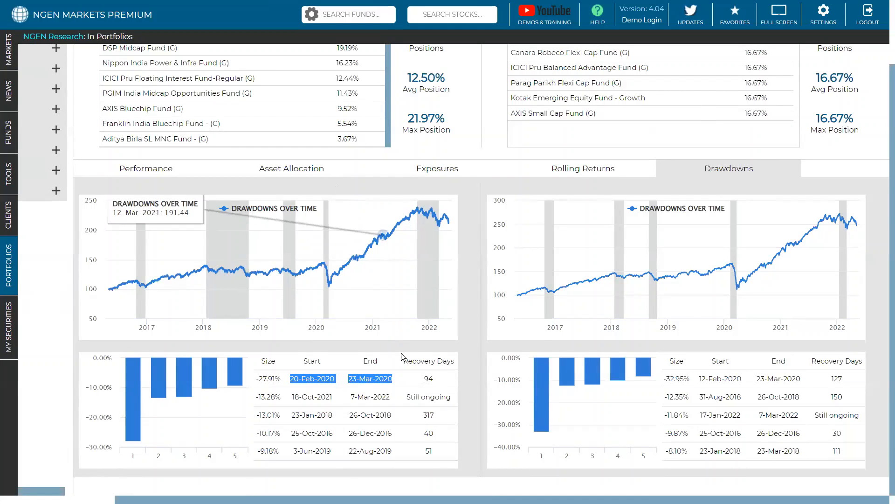
{"action": "double_click", "coordinate": [427, 380]}
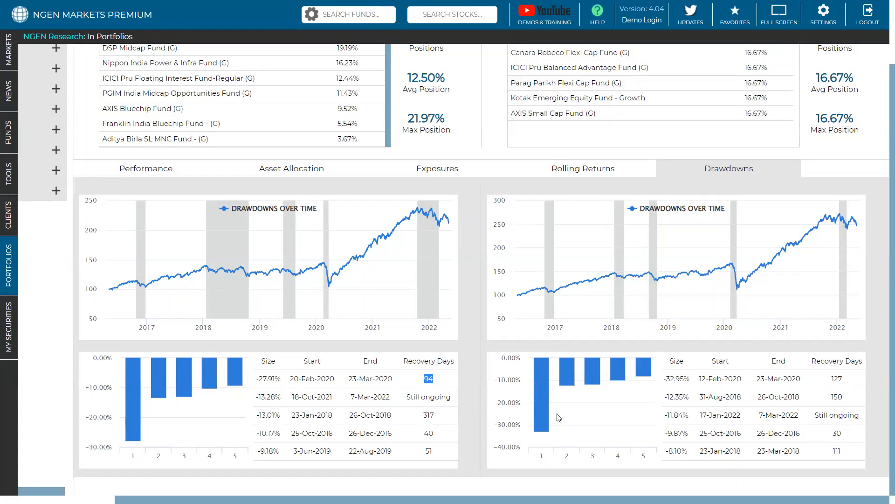
{"action": "double_click", "coordinate": [834, 378]}
Step: Highlight the fund weights in Moderately High Risk's position list, and clear the selection
{"action": "scroll", "coordinate": [375, 233], "scroll_direction": "up", "scroll_amount": 2}
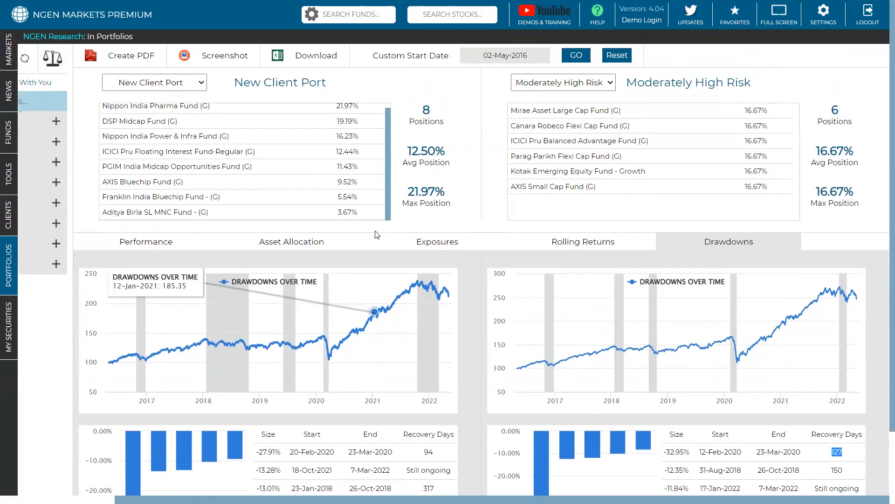
{"action": "scroll", "coordinate": [375, 233], "scroll_direction": "down", "scroll_amount": 2}
{"action": "scroll", "coordinate": [575, 84], "scroll_direction": "up", "scroll_amount": 2}
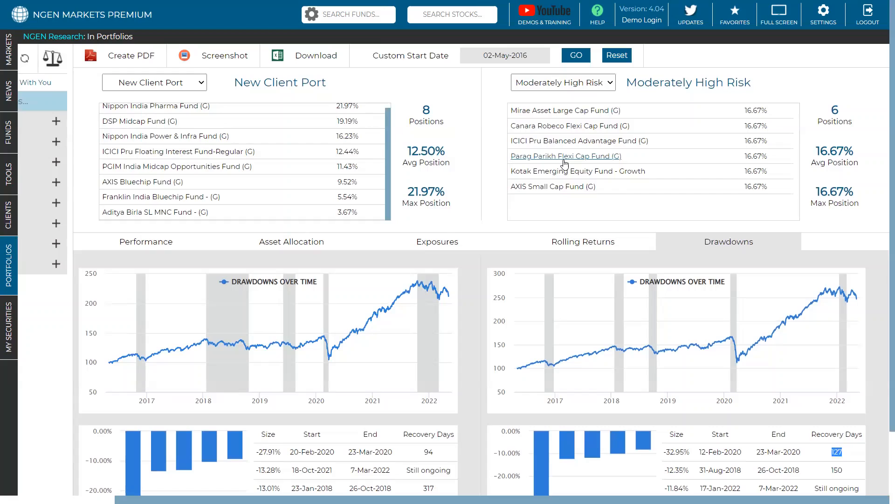
{"action": "left_click_drag", "start_coordinate": [773, 189], "coordinate": [746, 111]}
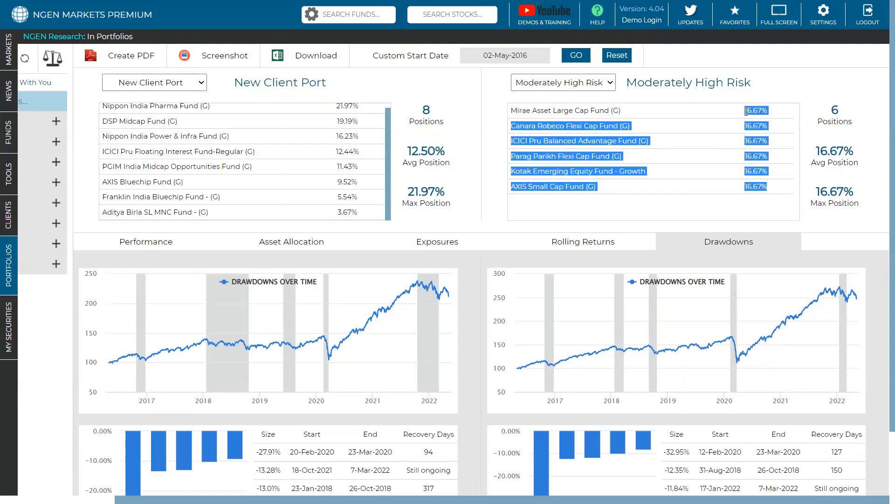
{"action": "left_click", "coordinate": [720, 212]}
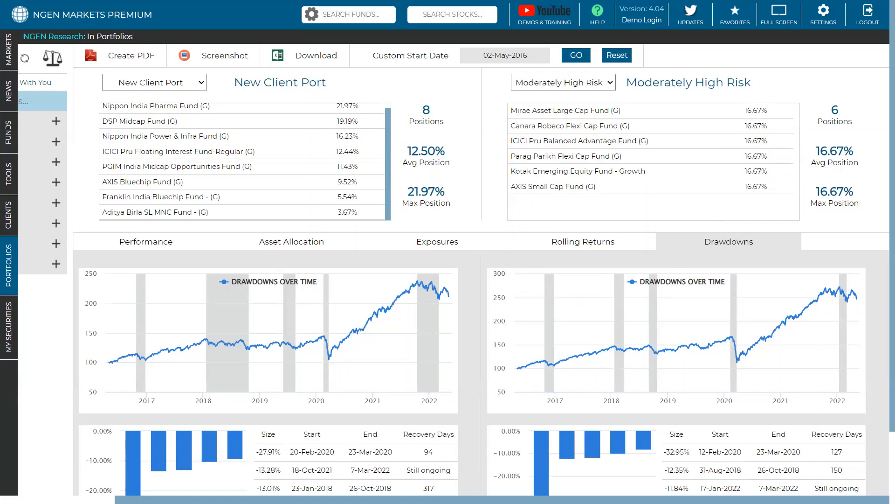
Step: Run the Moderately High Risk portfolio from the Model Portfolio folder
{"action": "scroll", "coordinate": [453, 274], "scroll_direction": "left", "scroll_amount": 2}
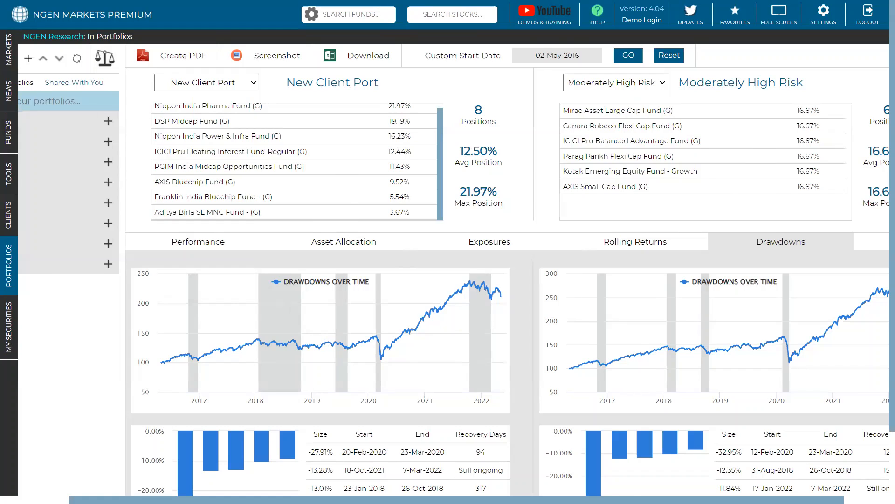
{"action": "left_click_drag", "start_coordinate": [355, 499], "coordinate": [283, 499]}
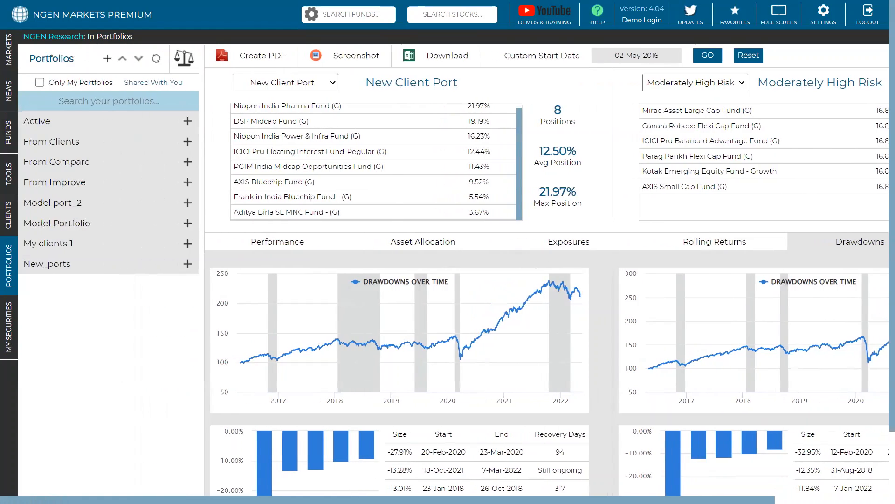
{"action": "left_click", "coordinate": [111, 228]}
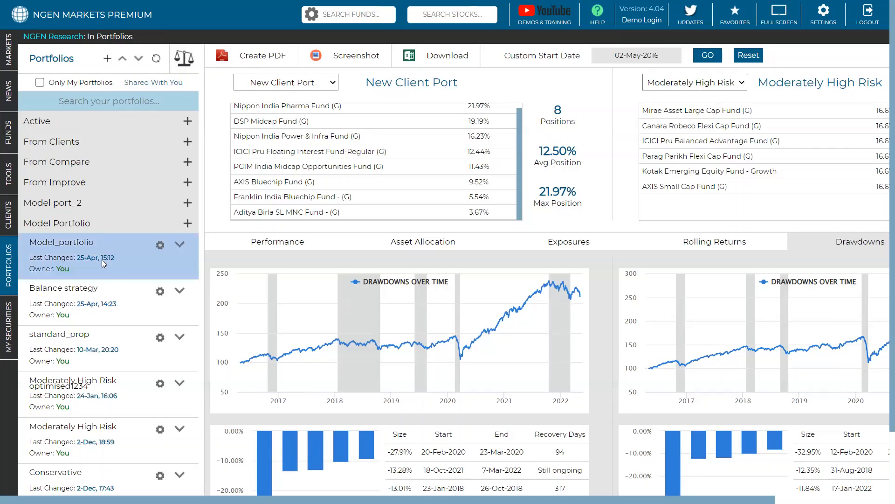
{"action": "scroll", "coordinate": [102, 325], "scroll_direction": "down", "scroll_amount": 1}
{"action": "scroll", "coordinate": [105, 336], "scroll_direction": "down", "scroll_amount": 1}
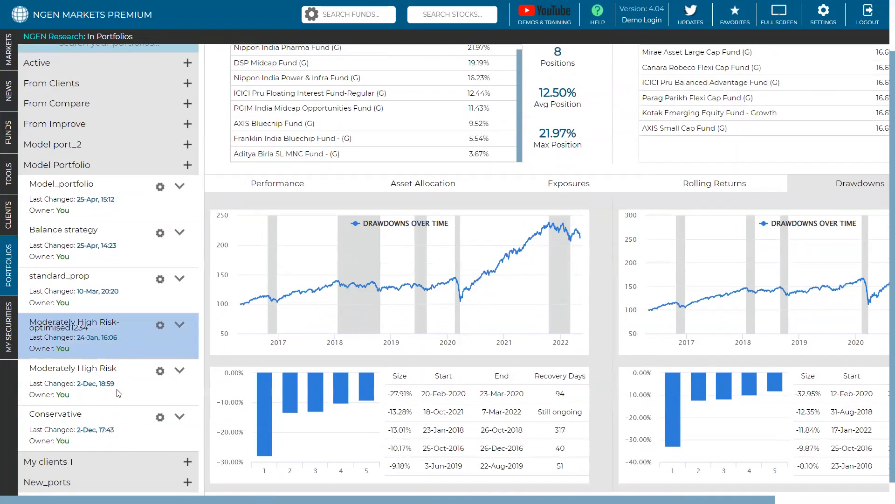
{"action": "left_click", "coordinate": [180, 371]}
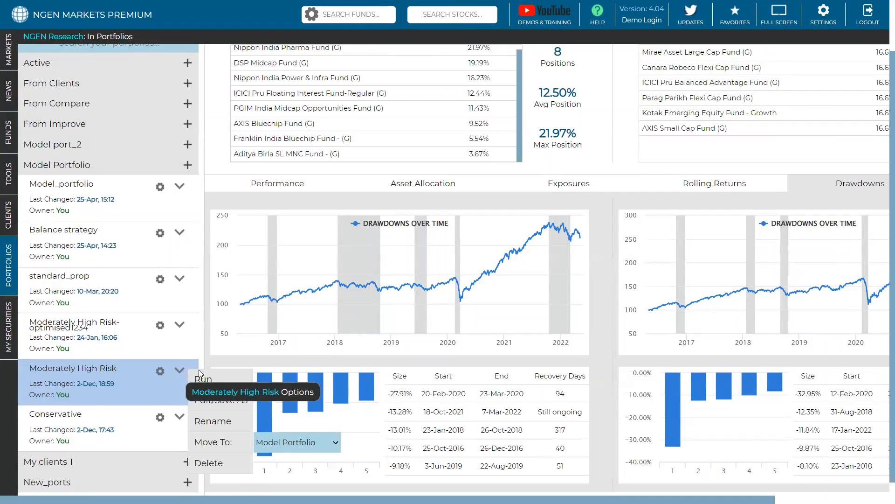
{"action": "left_click", "coordinate": [203, 378]}
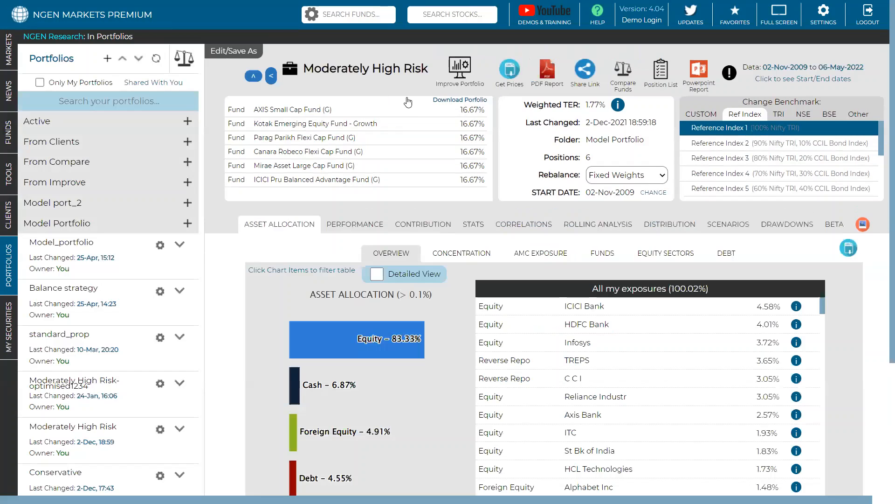
Step: Open the Improve Portfolio analysis for Moderately High Risk and highlight the original annual return
{"action": "left_click", "coordinate": [451, 81]}
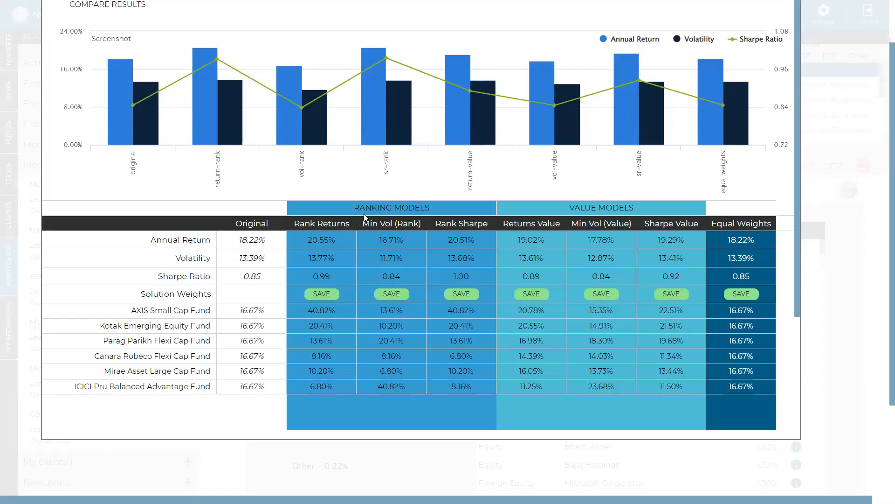
{"action": "scroll", "coordinate": [824, 196], "scroll_direction": "up", "scroll_amount": 1}
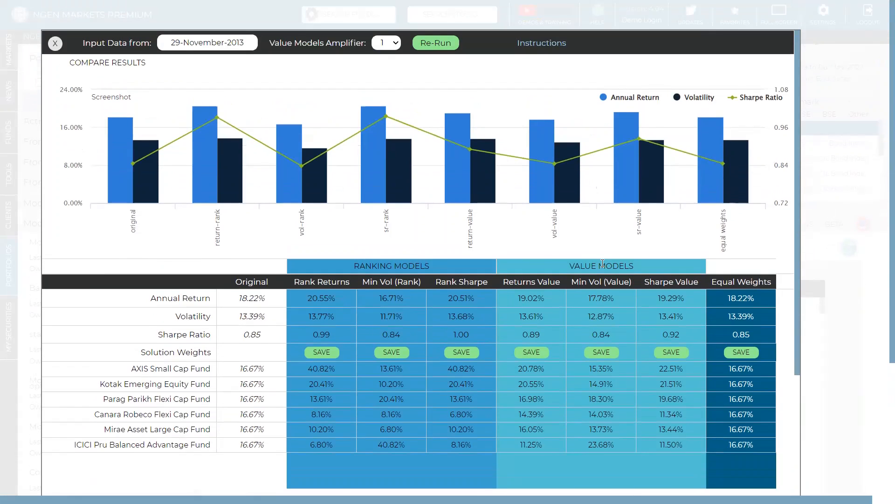
{"action": "triple_click", "coordinate": [251, 299]}
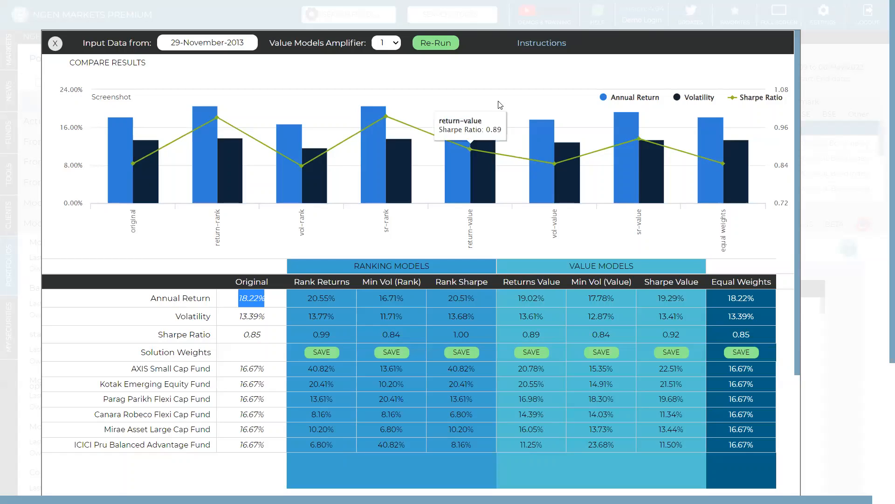
Step: Highlight the annual return and volatility of the Returns Value model, and examine its Sharpe ratio
{"action": "triple_click", "coordinate": [531, 299]}
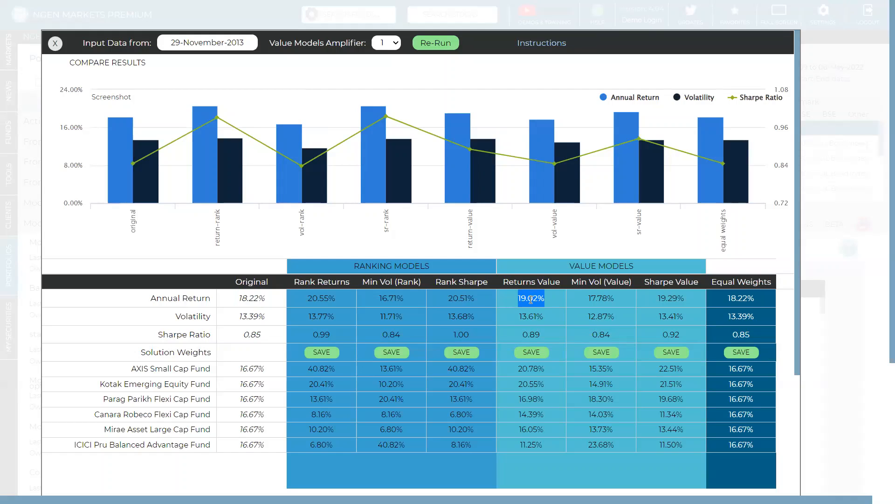
{"action": "triple_click", "coordinate": [535, 318]}
{"action": "left_click", "coordinate": [539, 334]}
Step: Save the Returns Value solution weights as a new portfolio named Moderately High Risk-optimised2345, and close the improvement analysis
{"action": "left_click", "coordinate": [532, 353]}
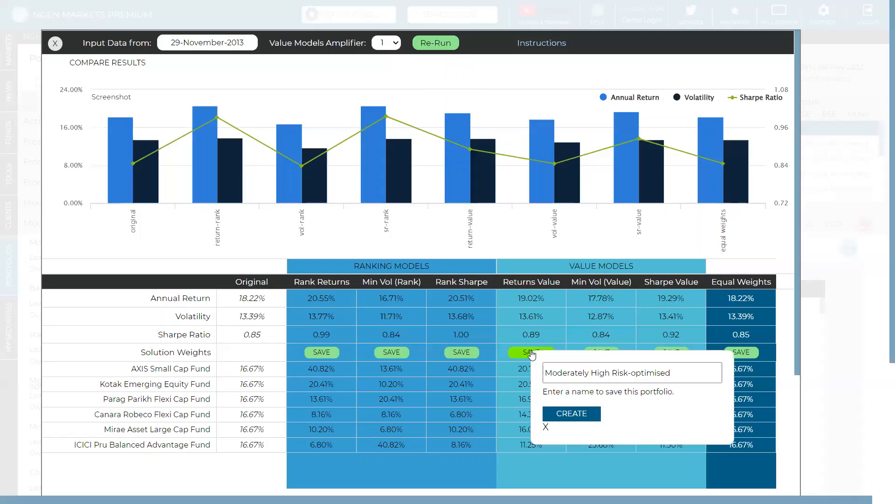
{"action": "left_click", "coordinate": [581, 415]}
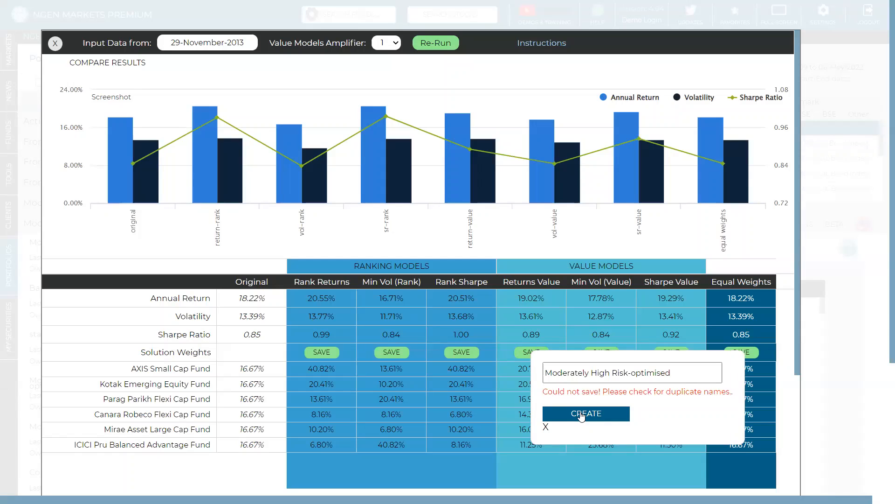
{"action": "left_click", "coordinate": [668, 368]}
{"action": "type", "text": "234"}
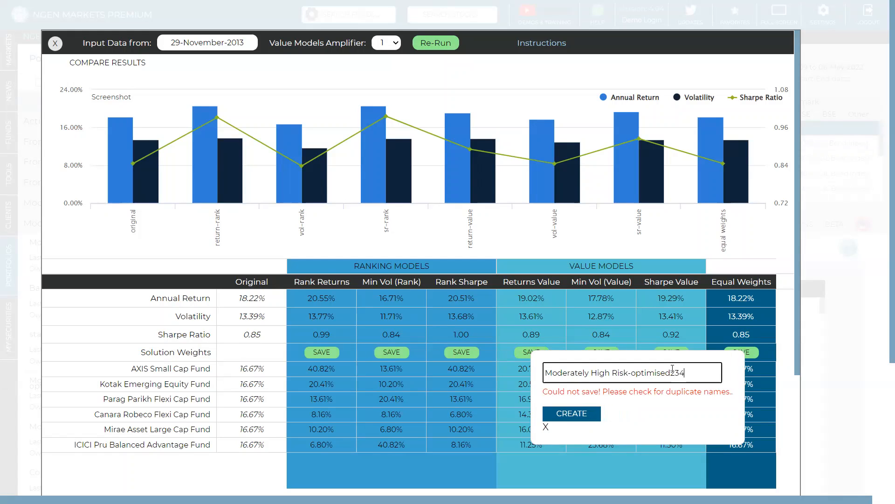
{"action": "type", "text": "5"}
{"action": "left_click", "coordinate": [586, 413]}
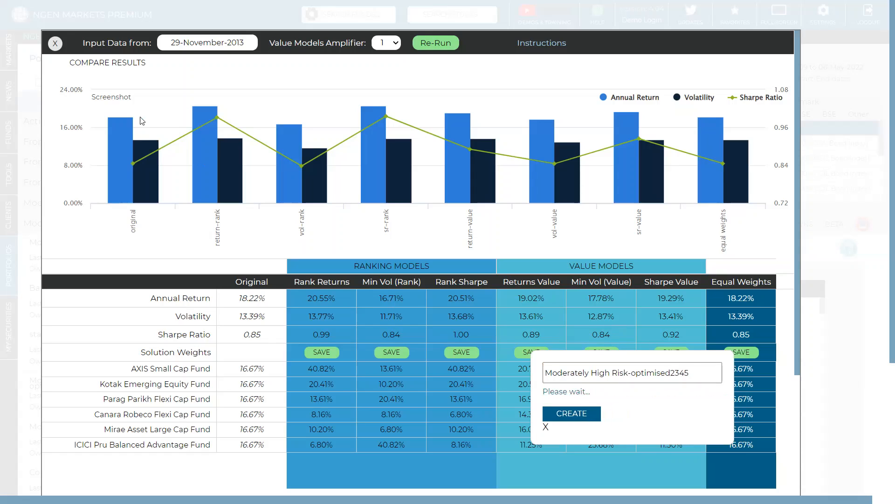
{"action": "left_click", "coordinate": [55, 44]}
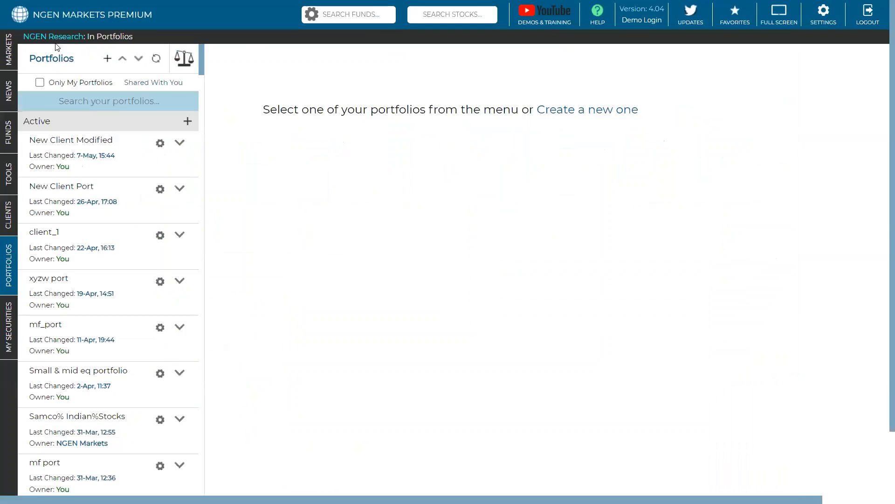
Step: Open the portfolio comparison and compare New Client Port with Moderately High Risk-optimised1234
{"action": "left_click", "coordinate": [181, 61]}
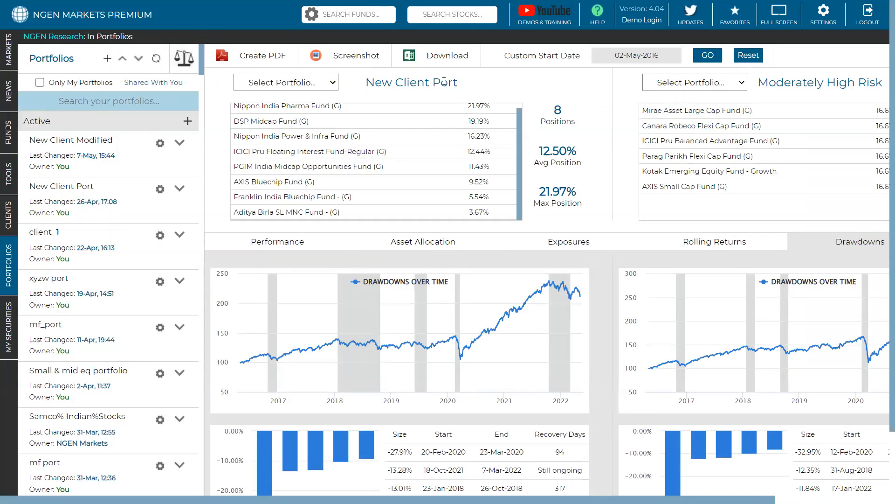
{"action": "triple_click", "coordinate": [409, 76]}
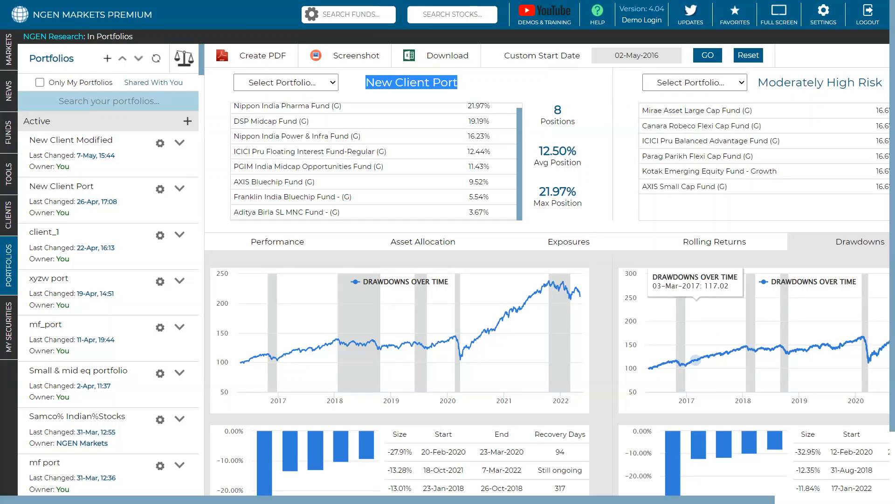
{"action": "scroll", "coordinate": [716, 194], "scroll_direction": "right", "scroll_amount": 2}
{"action": "left_click", "coordinate": [674, 83]}
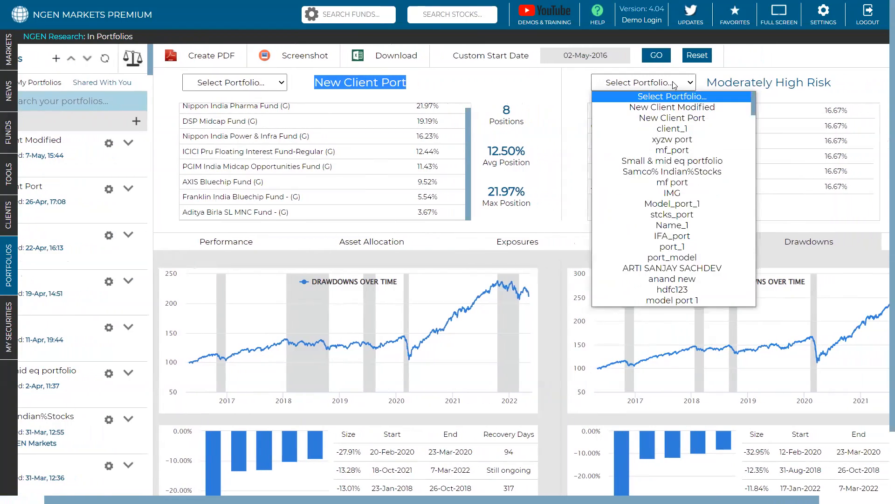
{"action": "scroll", "coordinate": [682, 146], "scroll_direction": "down", "scroll_amount": 20}
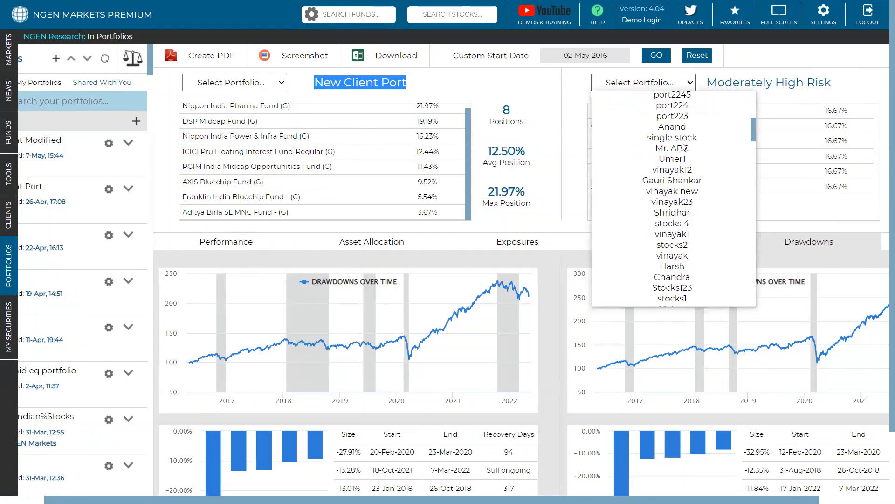
{"action": "left_click", "coordinate": [678, 156]}
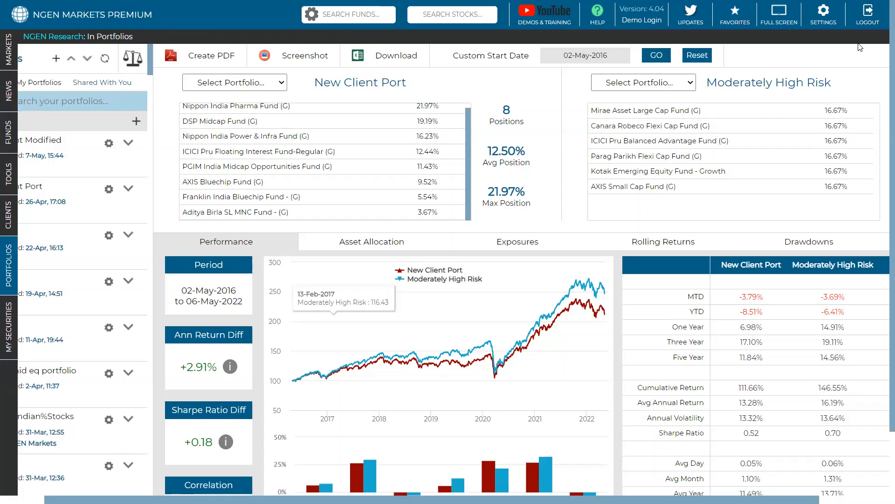
{"action": "left_click", "coordinate": [689, 87]}
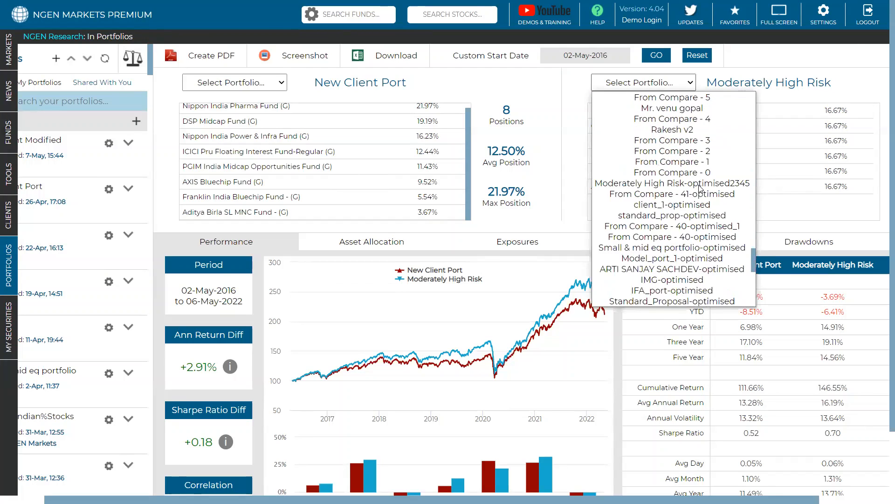
{"action": "scroll", "coordinate": [700, 210], "scroll_direction": "down", "scroll_amount": 5}
{"action": "scroll", "coordinate": [691, 250], "scroll_direction": "down", "scroll_amount": 4}
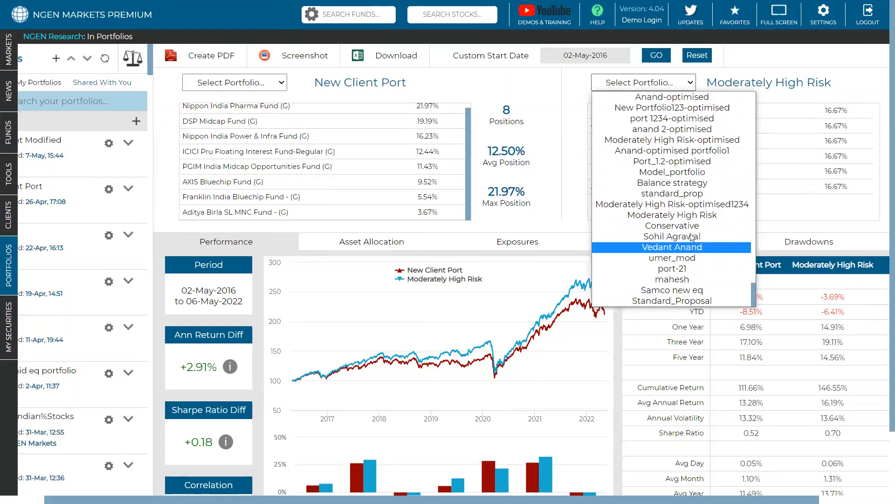
{"action": "left_click", "coordinate": [695, 204]}
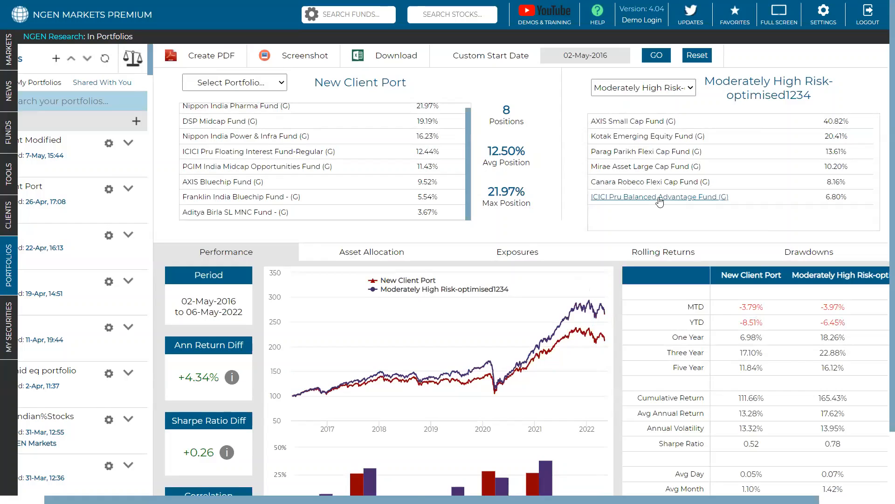
Step: Highlight the annual return difference and the Sharpe ratio difference between the two compared portfolios
{"action": "scroll", "coordinate": [659, 202], "scroll_direction": "down", "scroll_amount": 1}
{"action": "scroll", "coordinate": [659, 202], "scroll_direction": "up", "scroll_amount": 1}
{"action": "left_click_drag", "start_coordinate": [220, 377], "coordinate": [178, 377]}
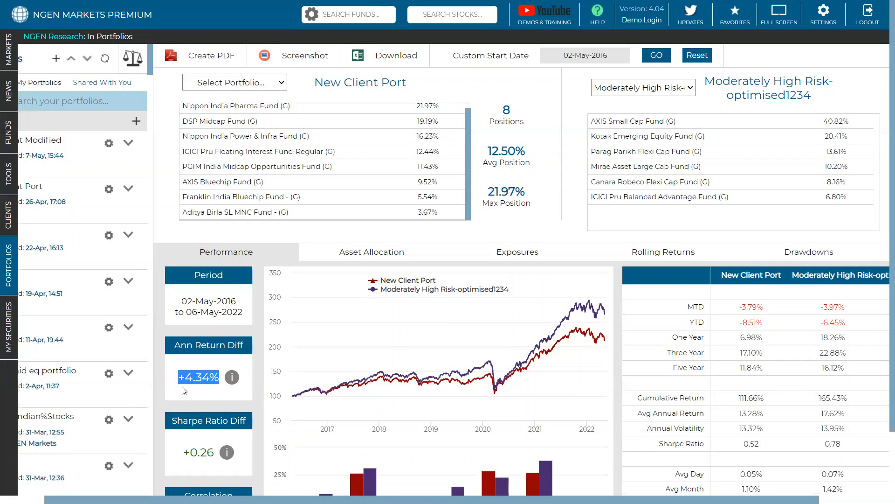
{"action": "scroll", "coordinate": [210, 399], "scroll_direction": "down", "scroll_amount": 1}
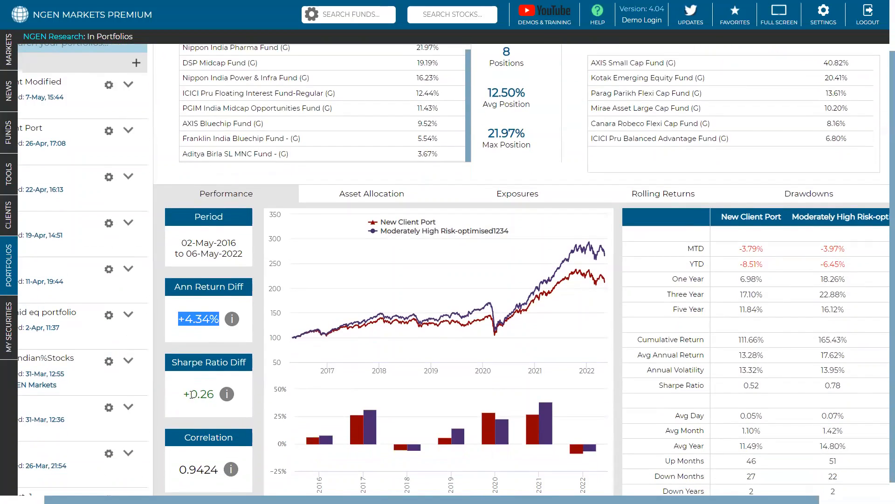
{"action": "left_click_drag", "start_coordinate": [214, 394], "coordinate": [186, 395]}
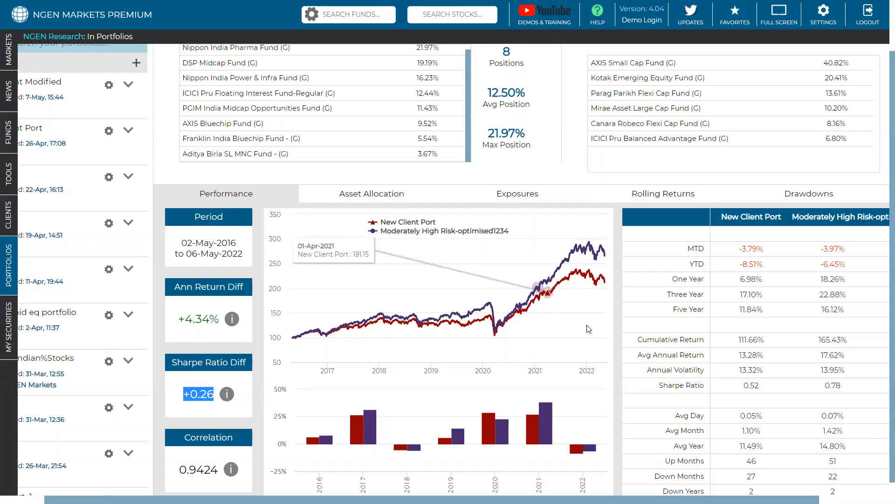
Step: Show the asset allocation comparison and highlight the AXIS Small Cap Fund weight in Moderately High Risk-optimised1234
{"action": "left_click_drag", "start_coordinate": [652, 500], "coordinate": [723, 500]}
{"action": "scroll", "coordinate": [632, 345], "scroll_direction": "up", "scroll_amount": 1}
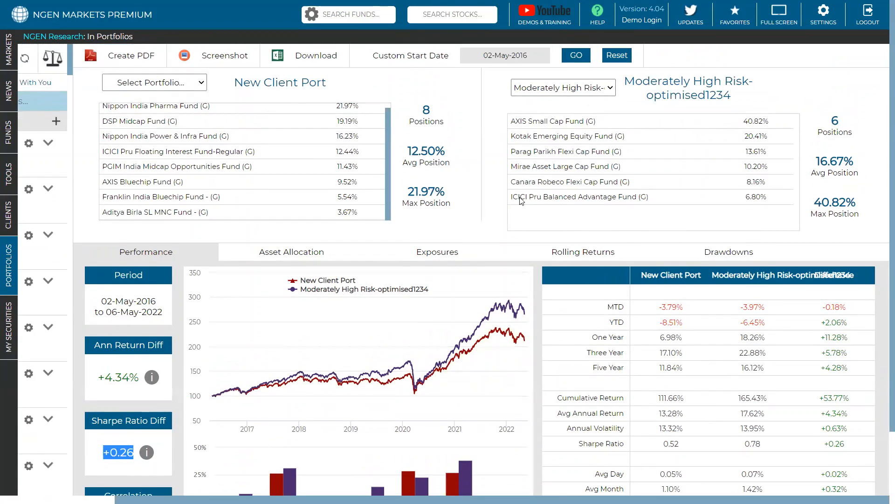
{"action": "left_click", "coordinate": [294, 257]}
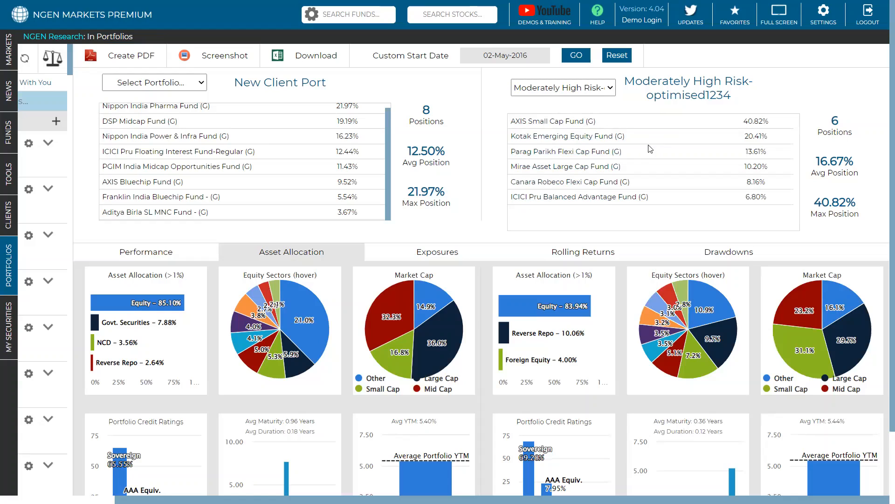
{"action": "left_click_drag", "start_coordinate": [775, 122], "coordinate": [743, 125]}
Step: Examine the exposures, rolling returns and drawdowns of both compared portfolios
{"action": "left_click", "coordinate": [428, 252]}
{"action": "left_click", "coordinate": [554, 254]}
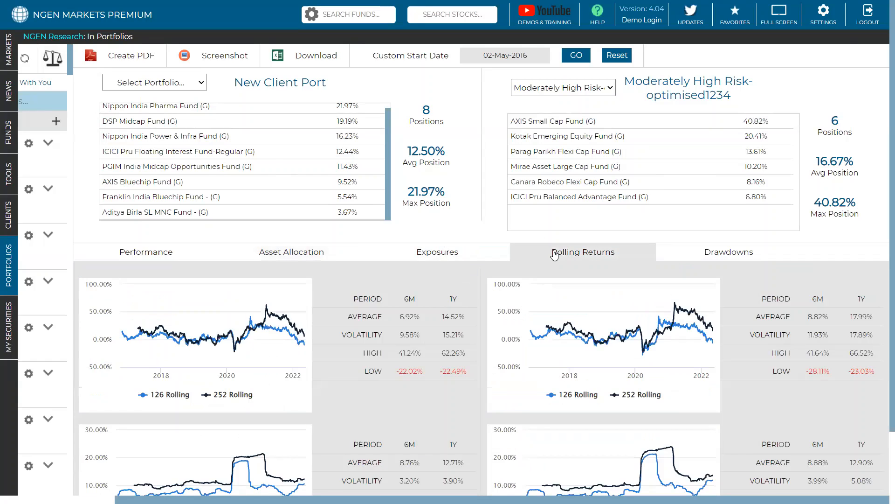
{"action": "scroll", "coordinate": [557, 252], "scroll_direction": "down", "scroll_amount": 1}
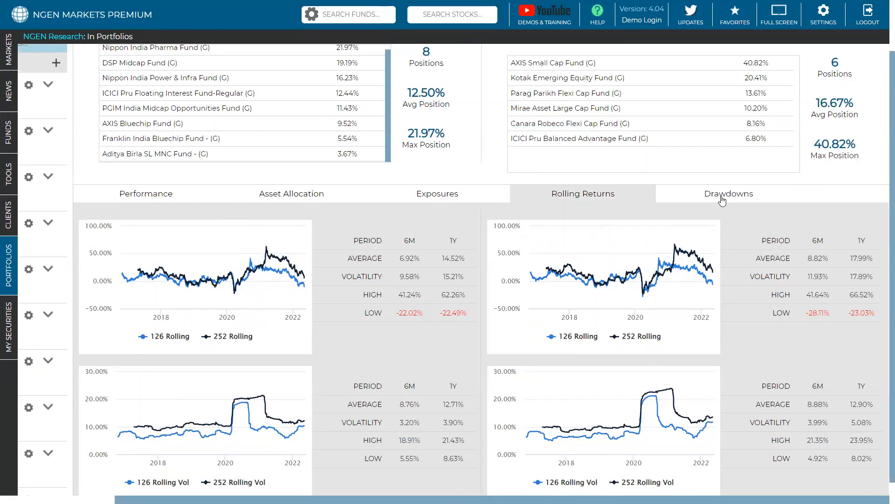
{"action": "left_click", "coordinate": [722, 203]}
{"action": "scroll", "coordinate": [722, 204], "scroll_direction": "down", "scroll_amount": 1}
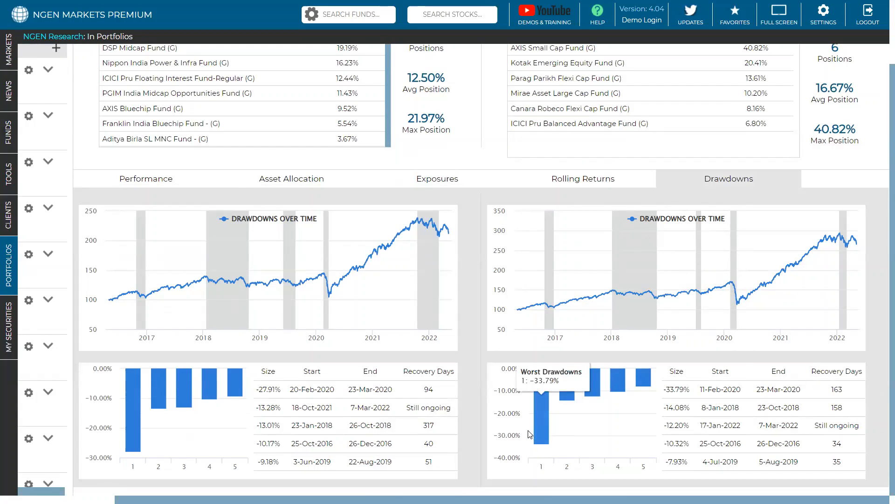
Step: Return to the performance comparison of New Client Port and Moderately High Risk-optimised1234
{"action": "scroll", "coordinate": [515, 429], "scroll_direction": "up", "scroll_amount": 1}
{"action": "scroll", "coordinate": [515, 429], "scroll_direction": "up", "scroll_amount": 1}
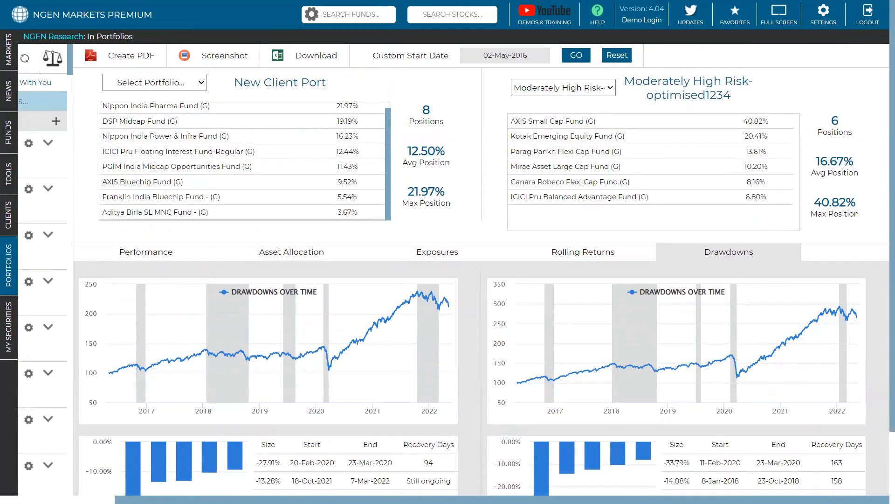
{"action": "scroll", "coordinate": [336, 180], "scroll_direction": "left", "scroll_amount": 2}
{"action": "scroll", "coordinate": [337, 178], "scroll_direction": "up", "scroll_amount": 1}
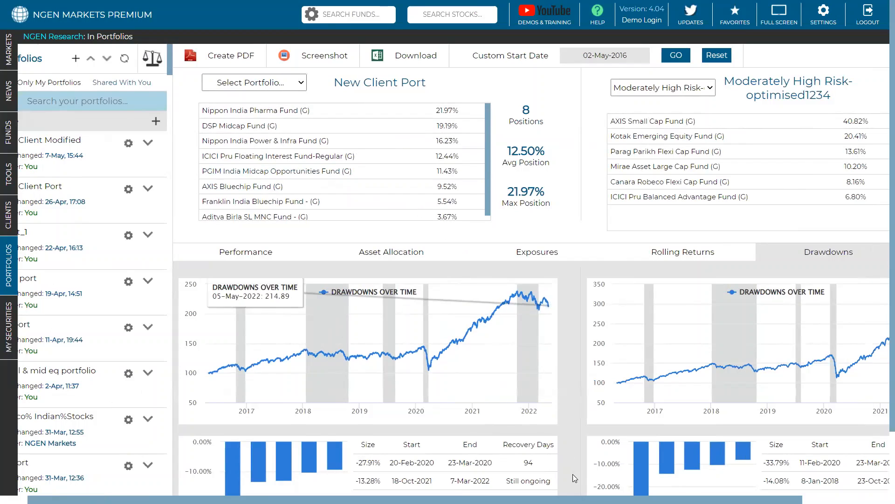
{"action": "scroll", "coordinate": [447, 273], "scroll_direction": "left", "scroll_amount": 1}
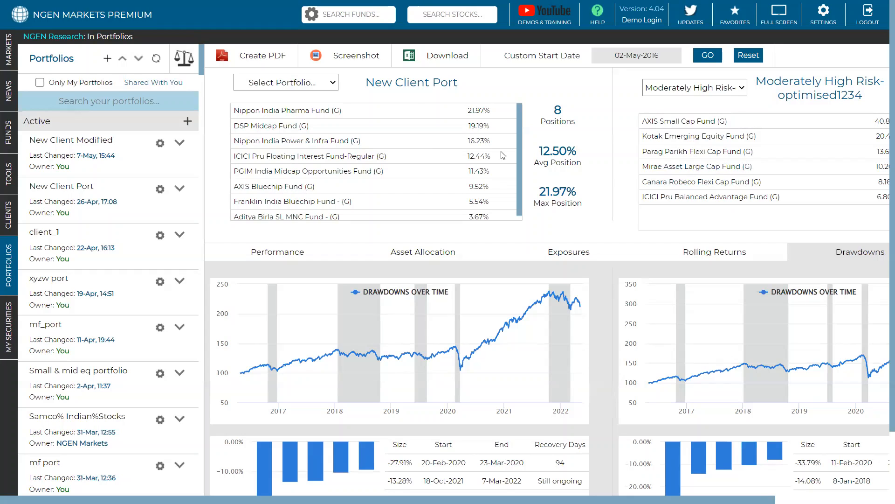
{"action": "left_click", "coordinate": [293, 253]}
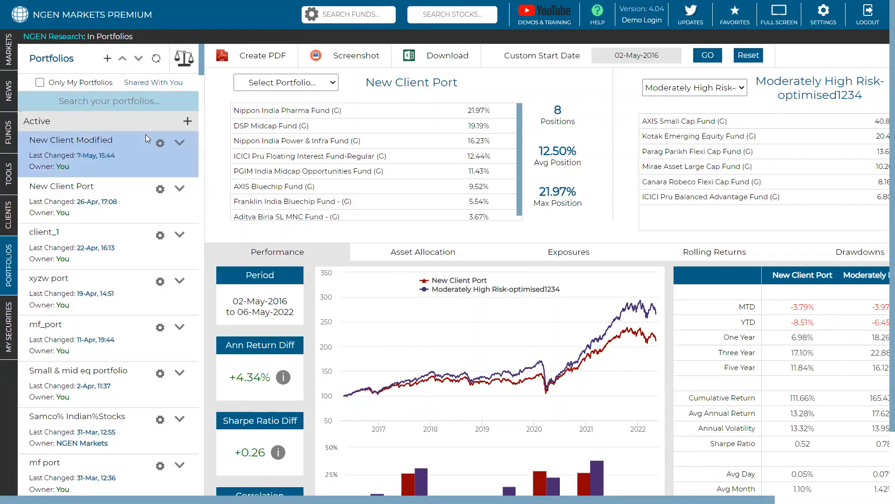
Step: Run New Client Port, examine its positions in the portfolio editor, and cancel the edit
{"action": "left_click", "coordinate": [164, 187]}
{"action": "left_click", "coordinate": [209, 201]}
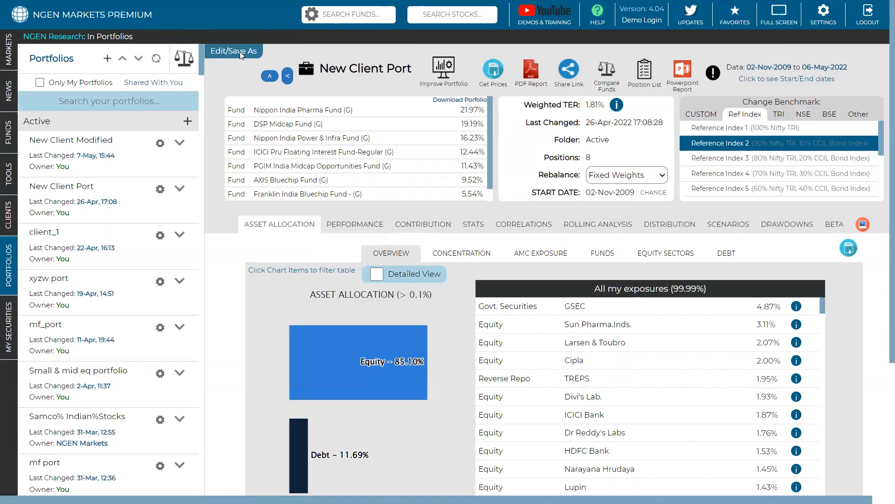
{"action": "left_click", "coordinate": [240, 51]}
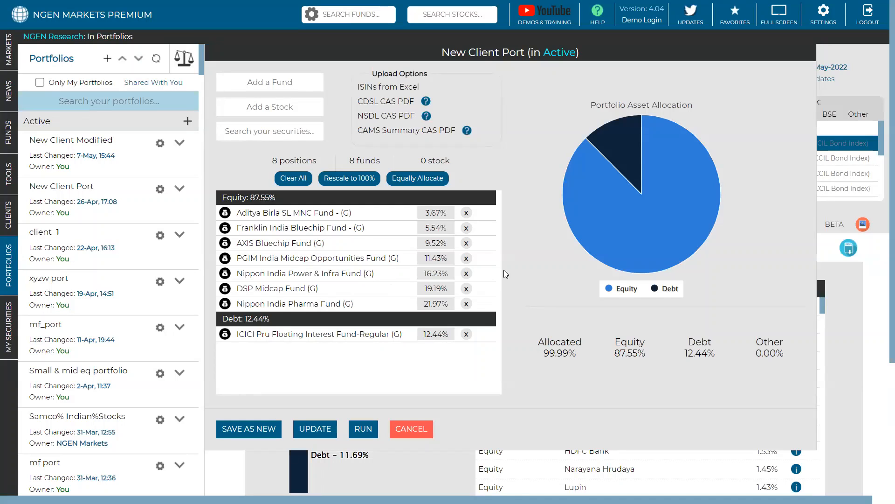
{"action": "left_click", "coordinate": [410, 428]}
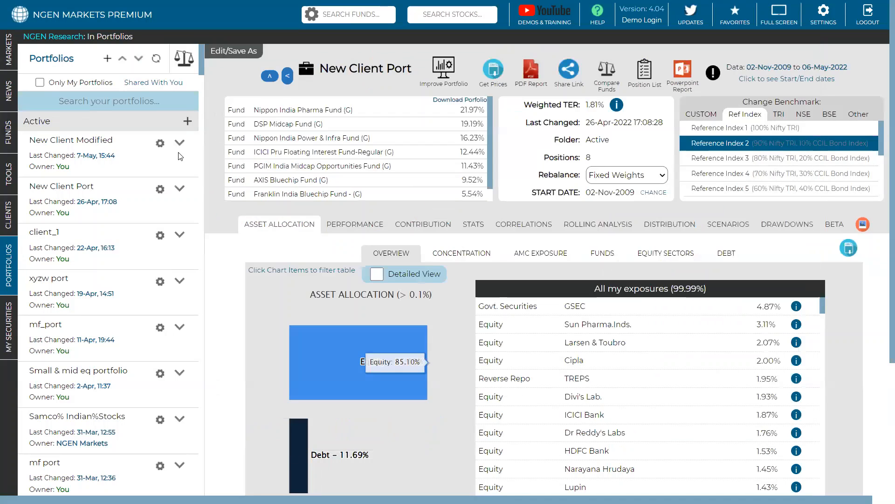
Step: Run the client_1 portfolio from the Active folder and open it for editing
{"action": "left_click", "coordinate": [175, 238]}
{"action": "left_click", "coordinate": [195, 241]}
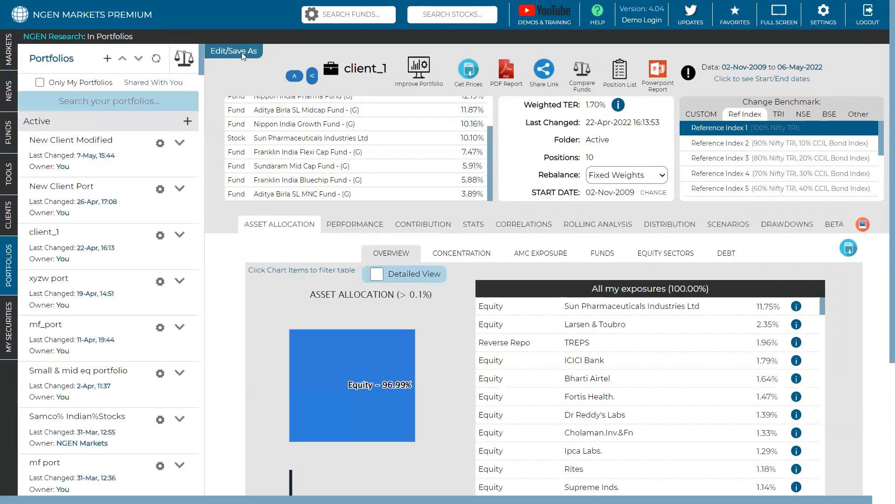
{"action": "left_click", "coordinate": [241, 52]}
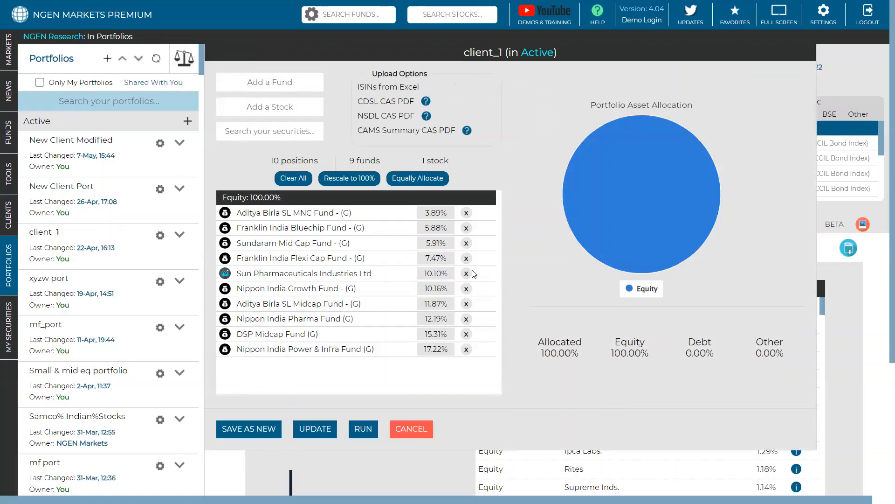
Step: Remove Sun Pharmaceuticals Industries Ltd, Aditya Birla SL Midcap Fund, Sundaram Mid Cap Fund and Nippon India Growth Fund from client_1
{"action": "left_click", "coordinate": [467, 273]}
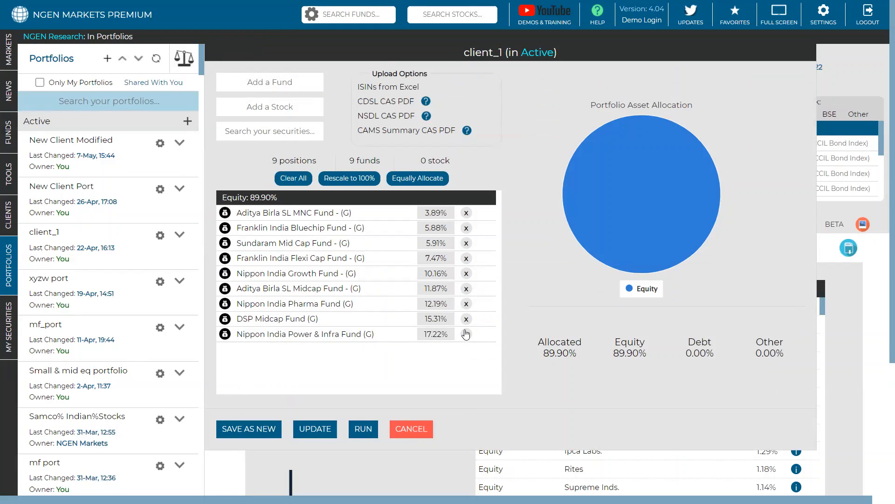
{"action": "left_click", "coordinate": [466, 288]}
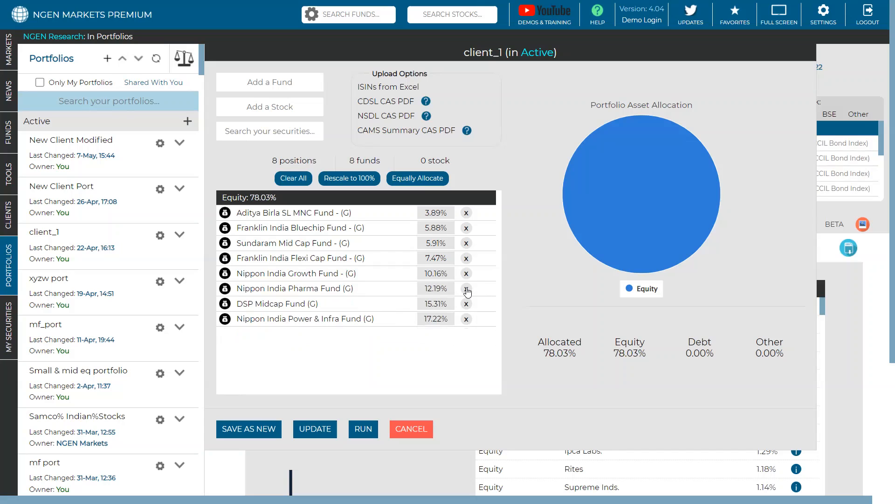
{"action": "left_click", "coordinate": [466, 243]}
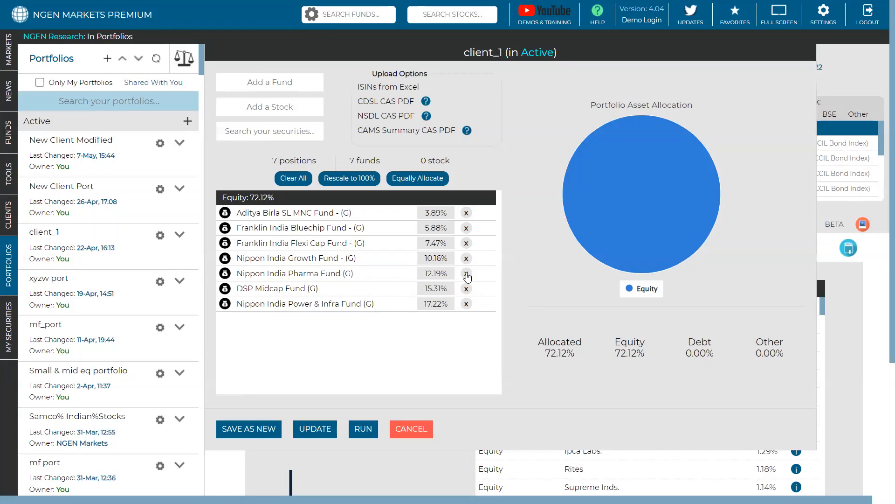
{"action": "left_click", "coordinate": [466, 257]}
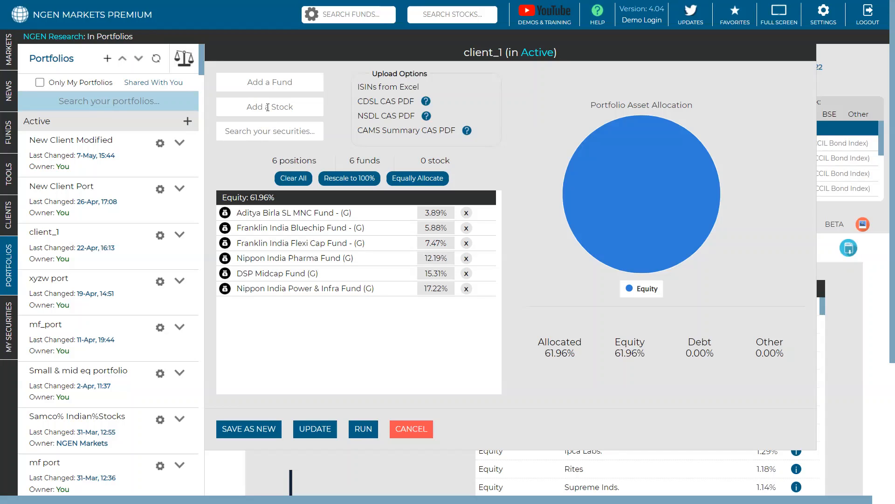
Step: Add the Motilal Oswal NASDAQ-100 ETF to the client_1 portfolio by searching the funds for "nas"
{"action": "left_click", "coordinate": [269, 82]}
{"action": "type", "text": "nas"}
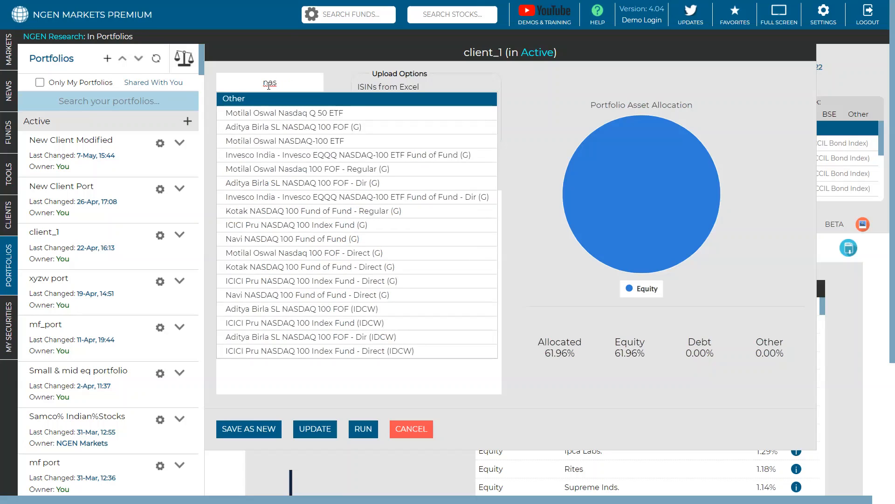
{"action": "key", "text": "Down"}
{"action": "key", "text": "Down"}
{"action": "key", "text": "Down"}
{"action": "key", "text": "Return"}
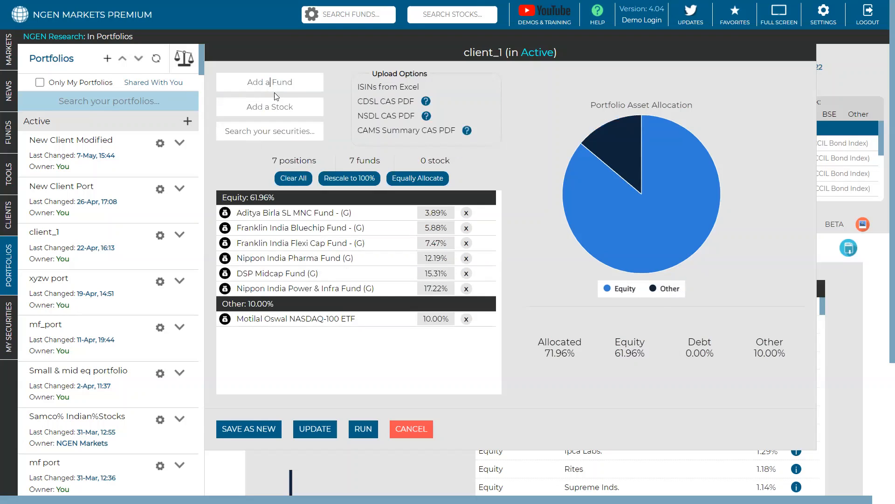
Step: Set the Motilal Oswal NASDAQ-100 ETF weight to 25% and rescale all the portfolio weights to 100%
{"action": "left_click_drag", "start_coordinate": [430, 320], "coordinate": [419, 323]}
{"action": "type", "text": "25"}
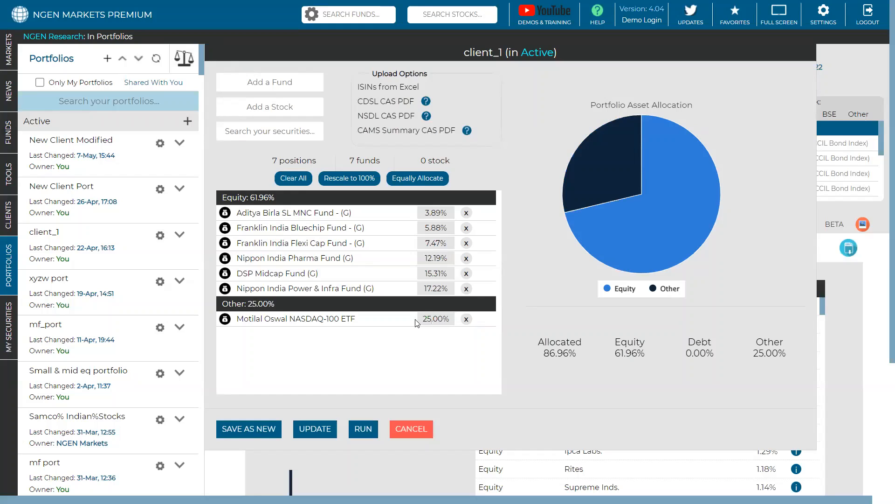
{"action": "left_click", "coordinate": [334, 180]}
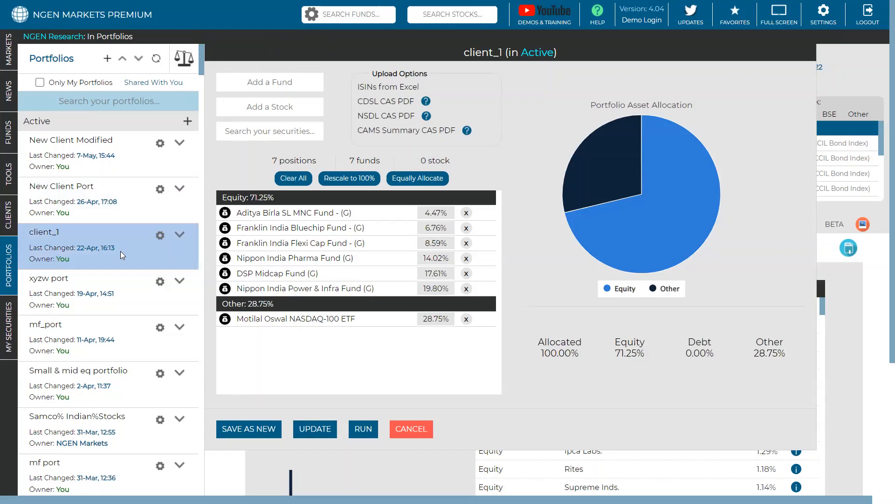
Step: Save the edited holdings as a new portfolio named client_1_modified in the Active folder and close the editor
{"action": "left_click", "coordinate": [255, 430]}
{"action": "left_click", "coordinate": [274, 428]}
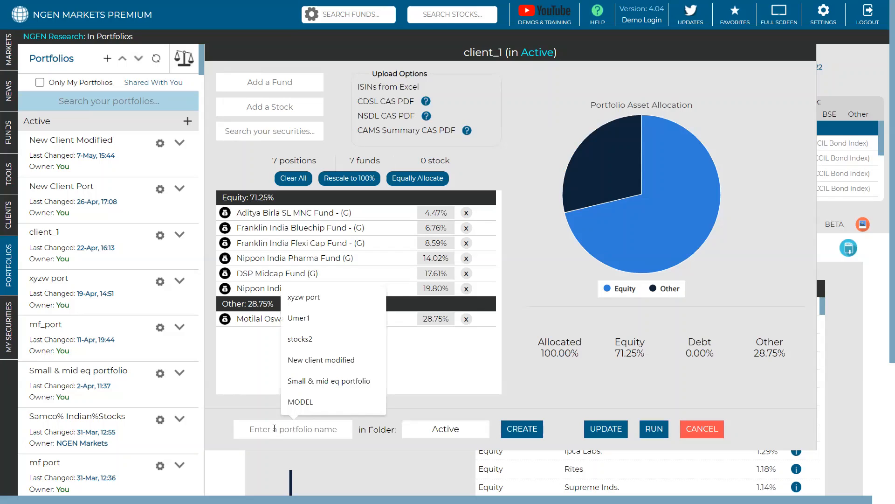
{"action": "type", "text": "cl"}
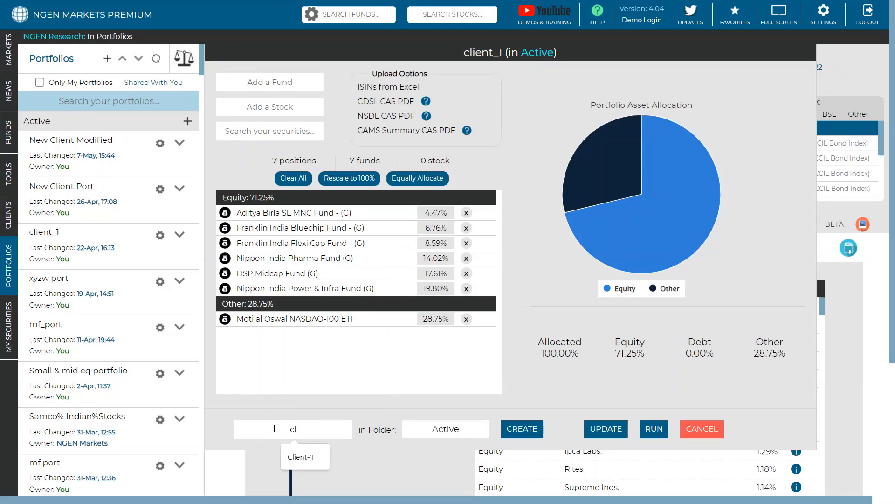
{"action": "type", "text": "ient_1"}
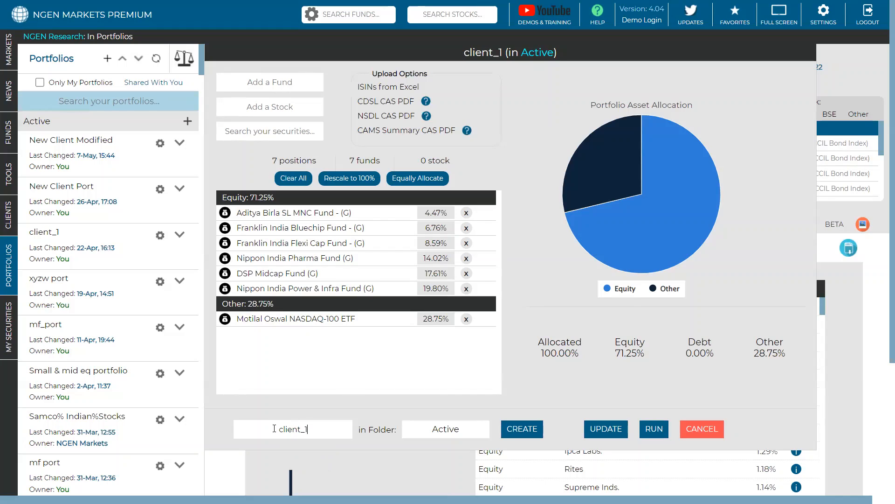
{"action": "type", "text": "_modified"}
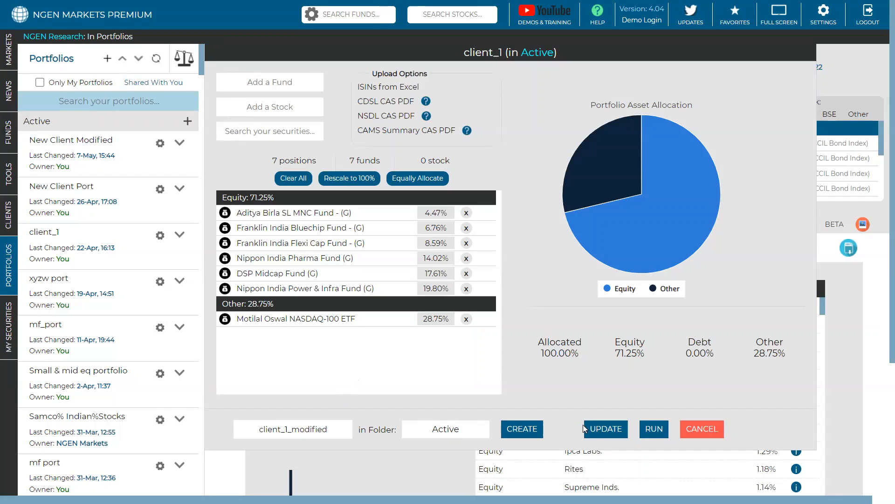
{"action": "left_click", "coordinate": [532, 432]}
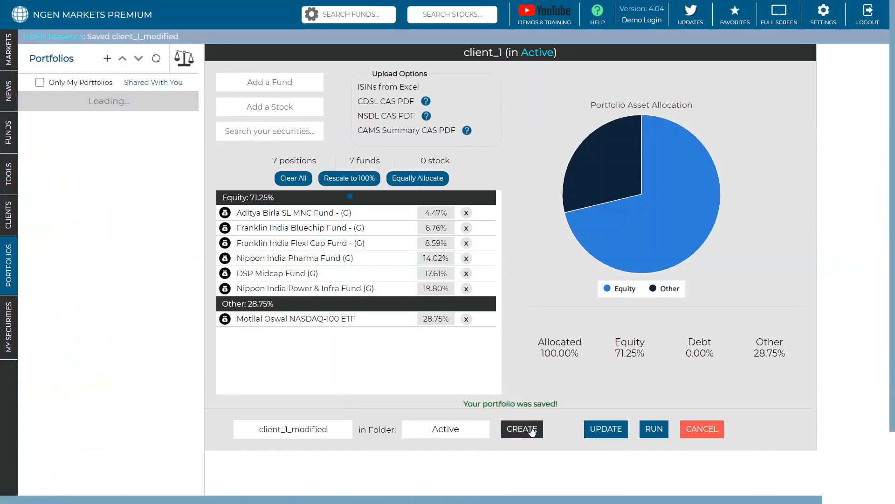
{"action": "left_click", "coordinate": [367, 432]}
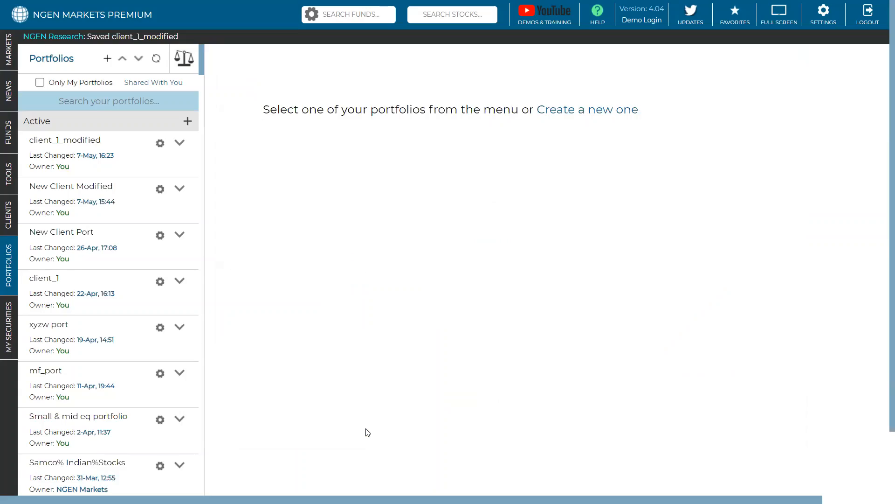
Step: Compare two portfolios, with client_1 as the first and client_1_modified as the second
{"action": "left_click", "coordinate": [181, 70]}
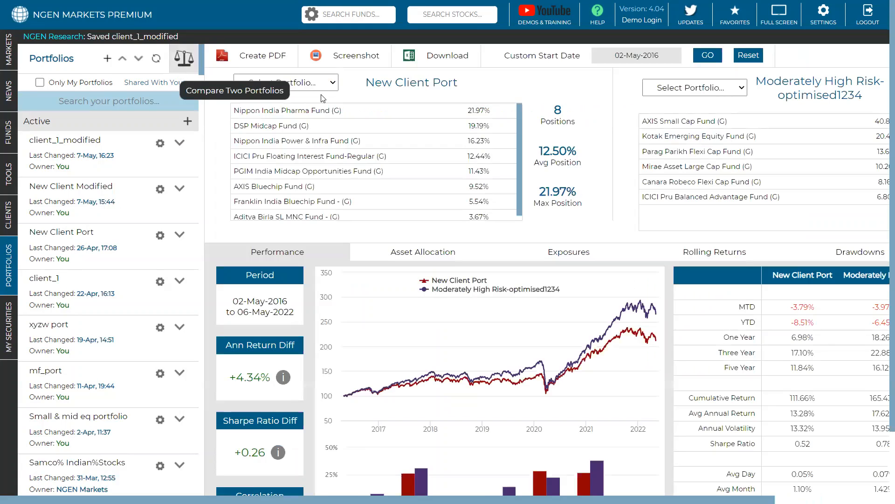
{"action": "left_click", "coordinate": [329, 84]}
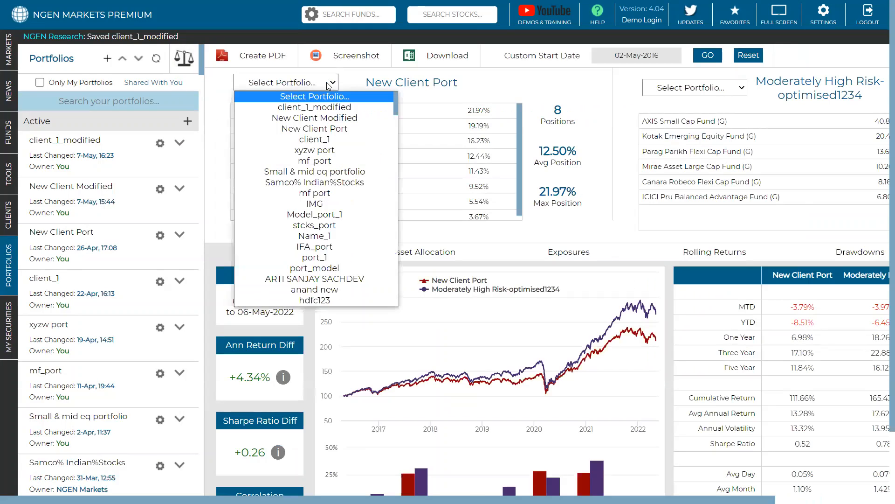
{"action": "left_click", "coordinate": [325, 135]}
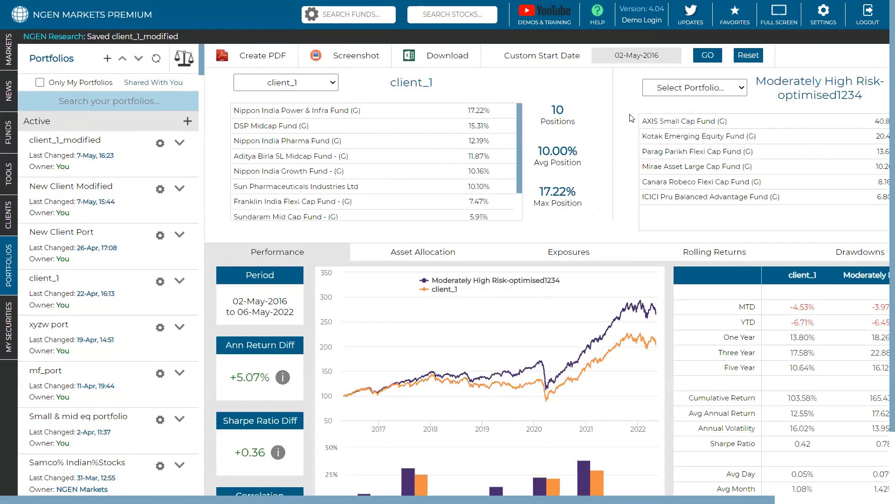
{"action": "left_click", "coordinate": [724, 89]}
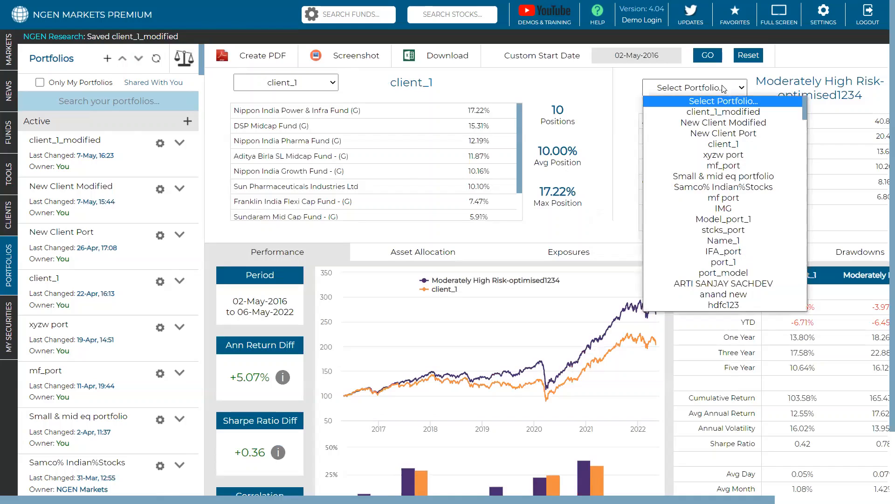
{"action": "left_click", "coordinate": [726, 112]}
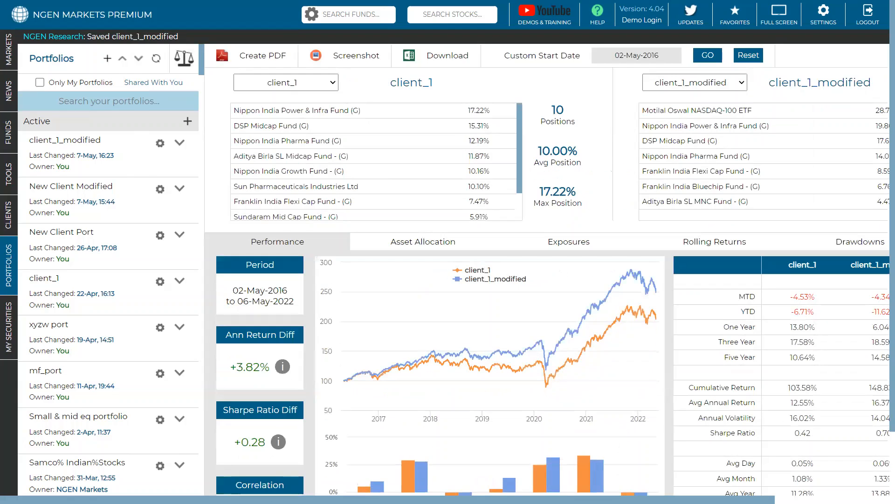
Step: Examine the holdings, annual return difference and performance figures in the comparison of client_1 and client_1_modified
{"action": "scroll", "coordinate": [624, 433], "scroll_direction": "right", "scroll_amount": 3}
{"action": "scroll", "coordinate": [563, 106], "scroll_direction": "right", "scroll_amount": 2}
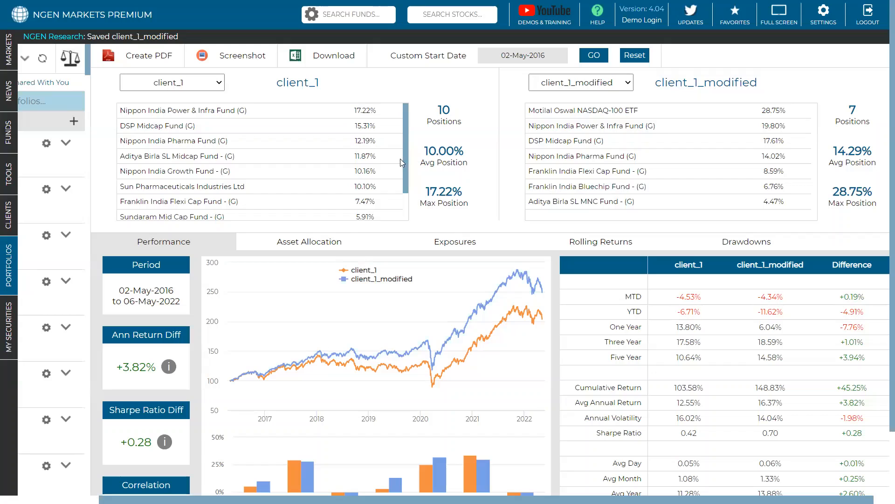
{"action": "scroll", "coordinate": [364, 165], "scroll_direction": "down", "scroll_amount": 3}
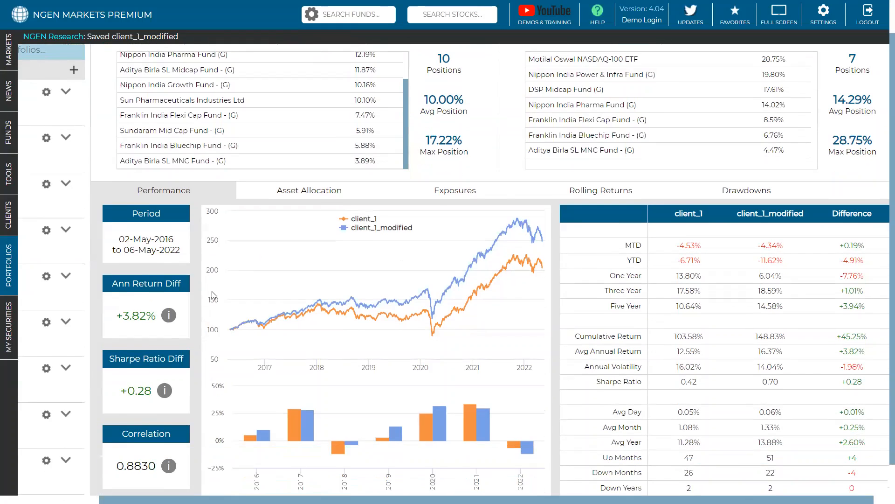
{"action": "left_click_drag", "start_coordinate": [155, 309], "coordinate": [116, 315]}
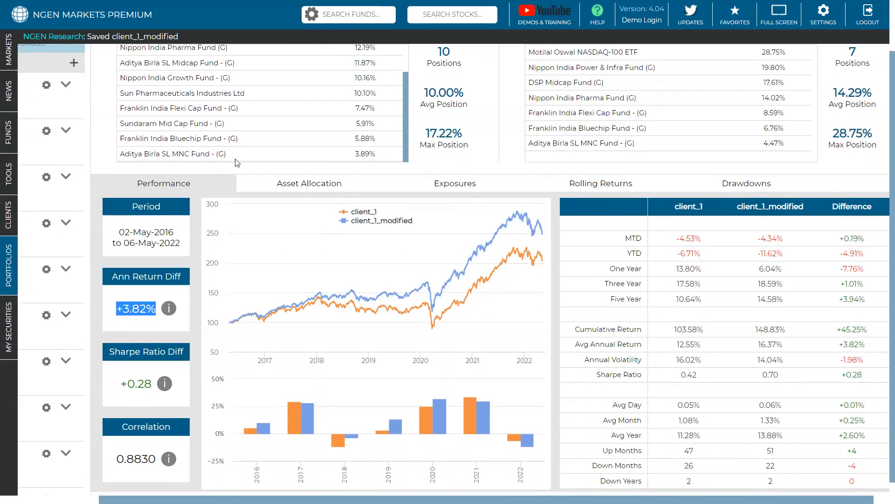
{"action": "scroll", "coordinate": [237, 162], "scroll_direction": "up", "scroll_amount": 2}
{"action": "scroll", "coordinate": [370, 142], "scroll_direction": "up", "scroll_amount": 2}
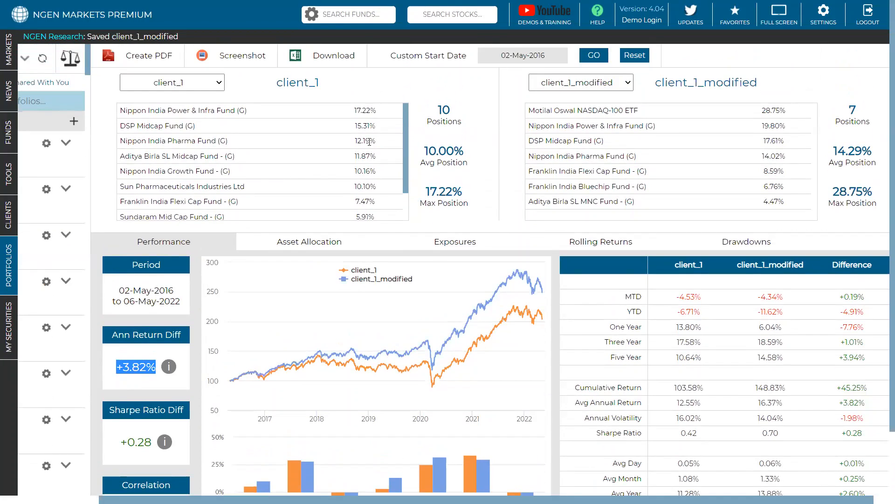
{"action": "scroll", "coordinate": [370, 142], "scroll_direction": "down", "scroll_amount": 2}
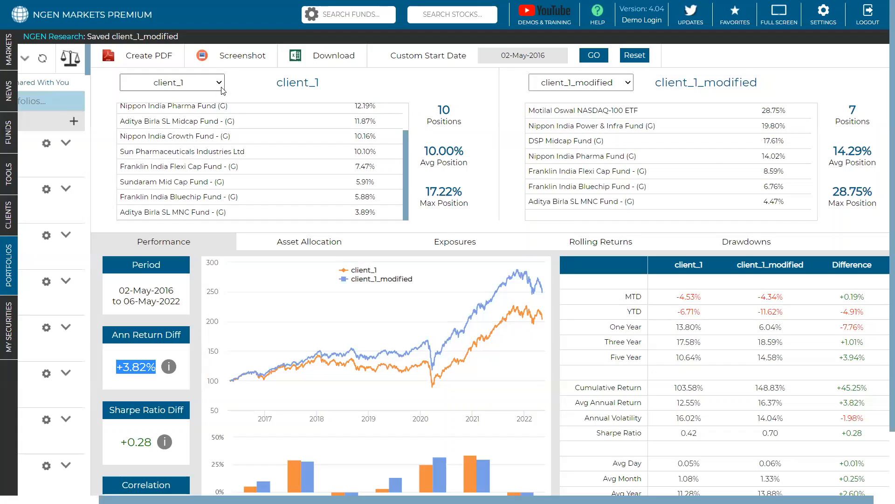
Step: Open client_1_modified for editing and set the Motilal Oswal NASDAQ-100 ETF weight to 15.75%
{"action": "scroll", "coordinate": [262, 187], "scroll_direction": "left", "scroll_amount": 3}
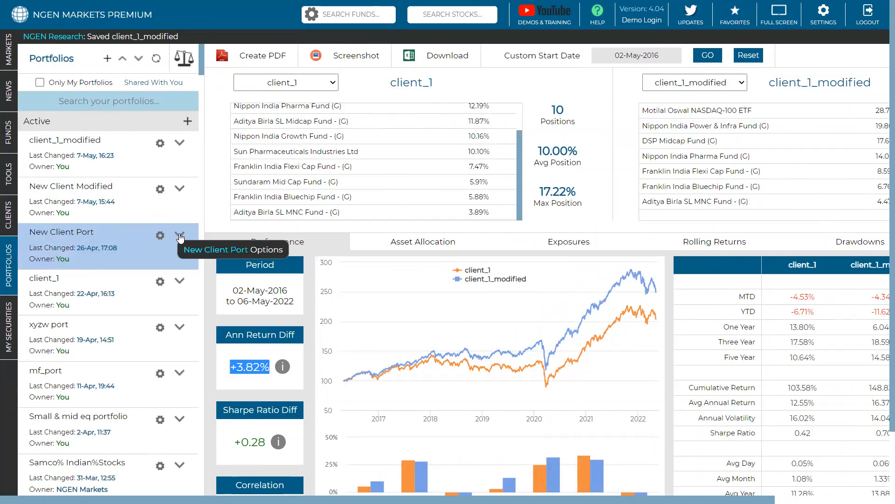
{"action": "left_click", "coordinate": [181, 148]}
{"action": "left_click", "coordinate": [202, 175]}
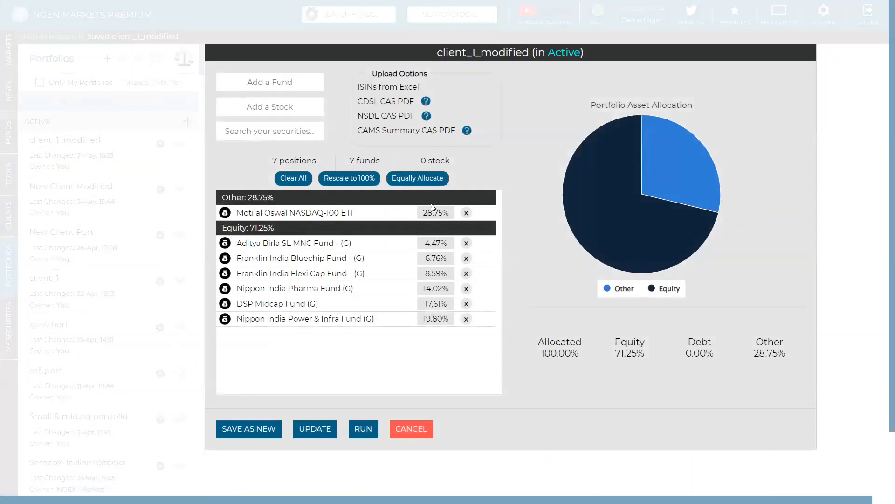
{"action": "left_click", "coordinate": [433, 213]}
{"action": "key", "text": "BackSpace"}
{"action": "key", "text": "BackSpace"}
{"action": "type", "text": "15"}
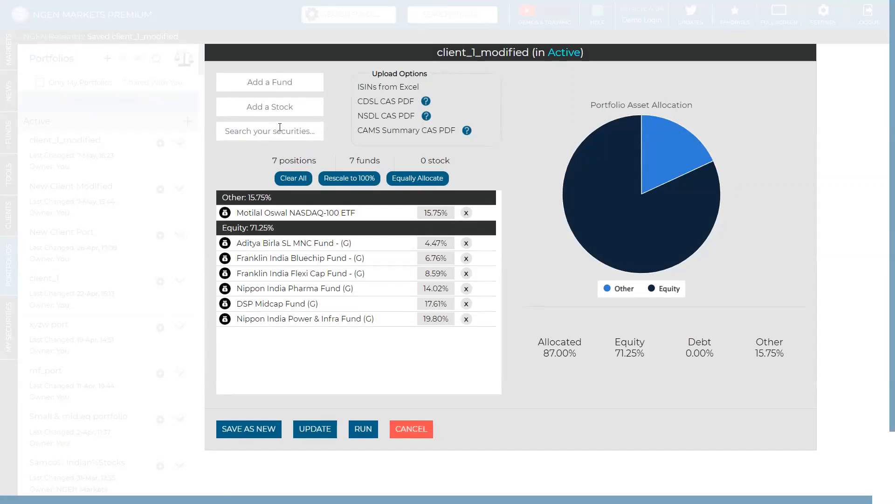
{"action": "type", "text": "app"}
Step: Add Apple from the user's own securities to client_1_modified with a weight of 20%
{"action": "left_click", "coordinate": [252, 162]}
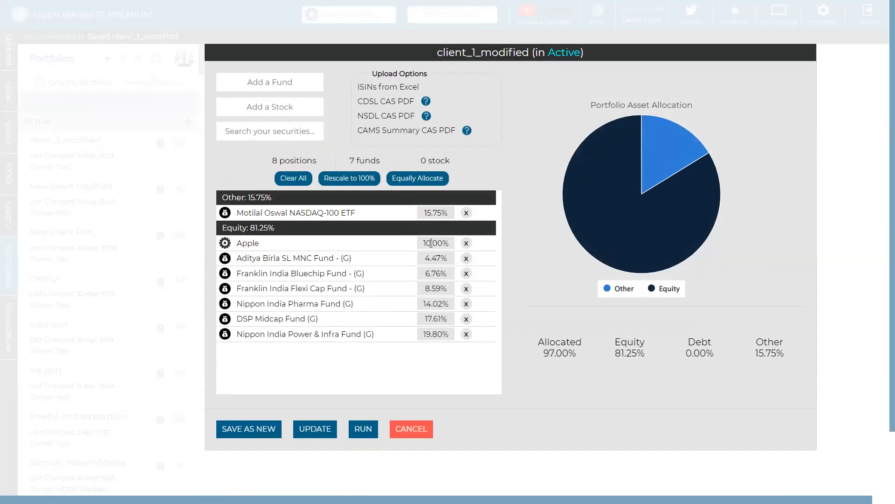
{"action": "double_click", "coordinate": [431, 243]}
{"action": "type", "text": "20"}
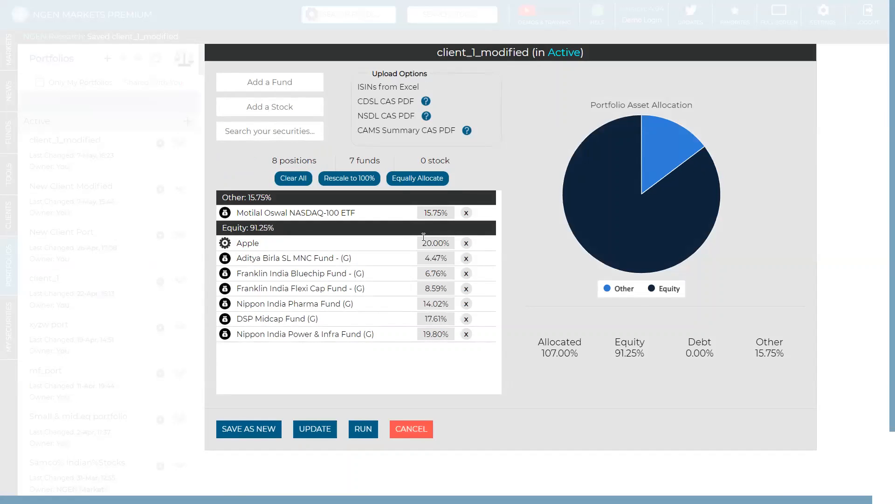
Step: Rescale the client_1_modified weights to 100%, update the saved portfolio and close the editor
{"action": "left_click", "coordinate": [362, 180]}
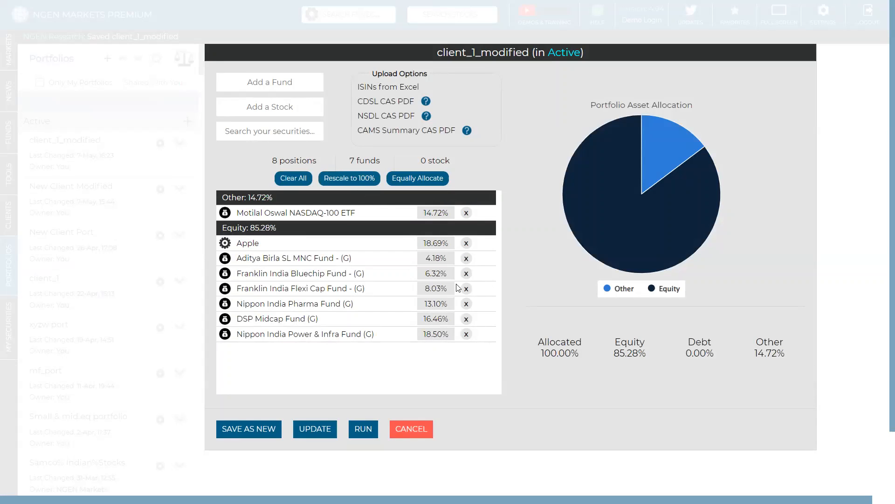
{"action": "left_click", "coordinate": [314, 433]}
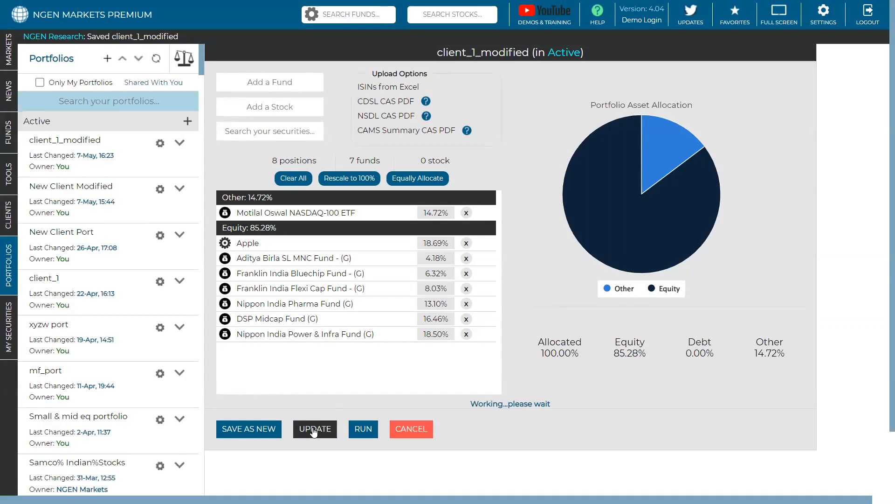
{"action": "left_click", "coordinate": [406, 426]}
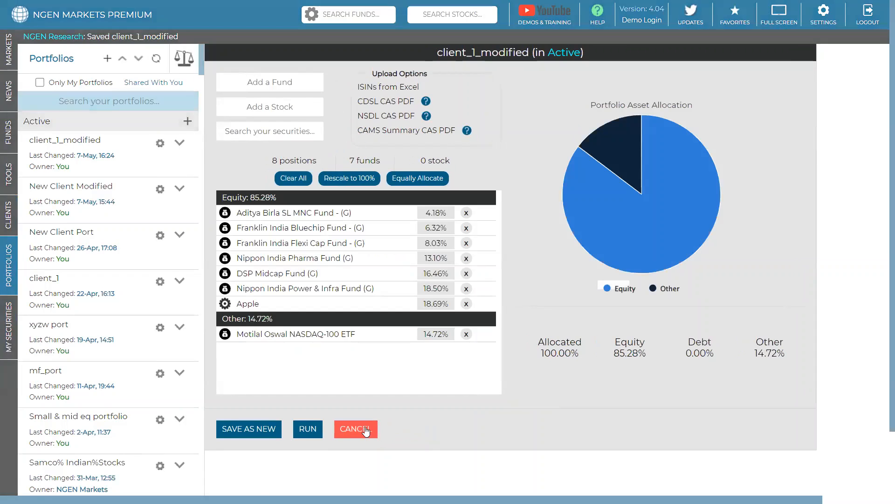
{"action": "left_click", "coordinate": [351, 430]}
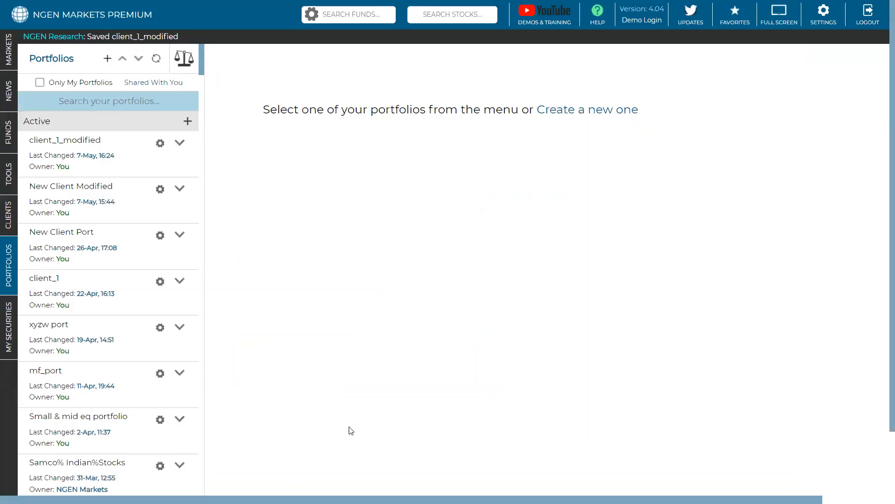
Step: Reload client_1_modified in the comparison against client_1 and examine the annual return difference and performance figures
{"action": "left_click", "coordinate": [185, 62]}
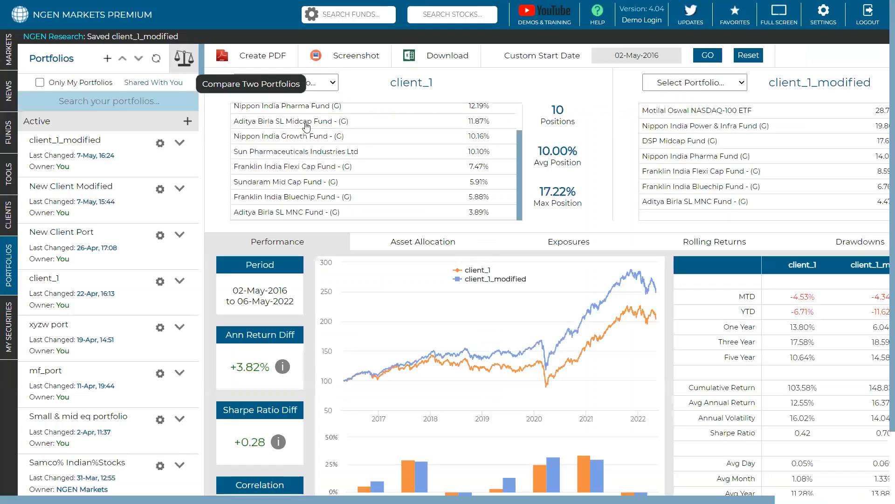
{"action": "left_click", "coordinate": [676, 83]}
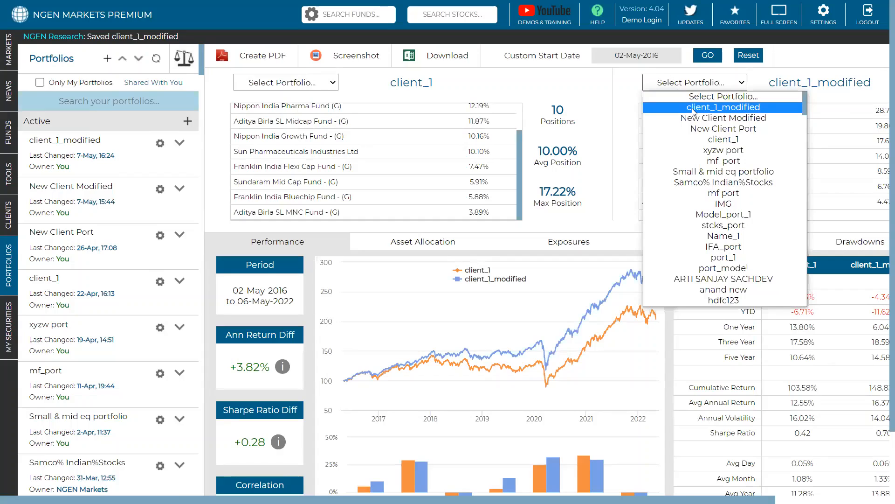
{"action": "left_click", "coordinate": [693, 108]}
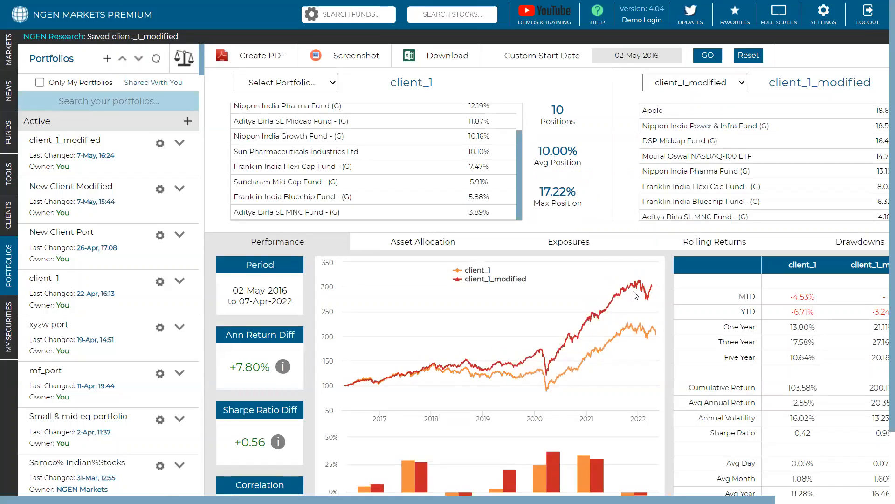
{"action": "left_click_drag", "start_coordinate": [271, 367], "coordinate": [225, 361]}
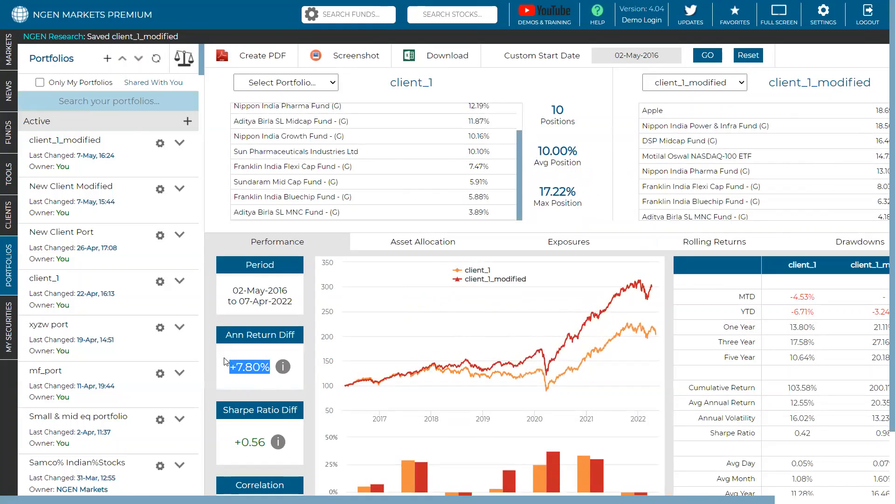
{"action": "scroll", "coordinate": [597, 476], "scroll_direction": "right", "scroll_amount": 3}
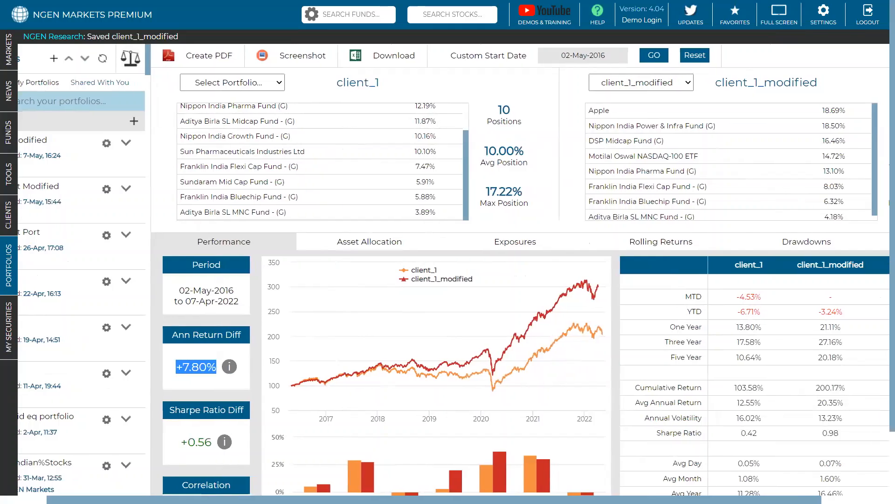
{"action": "scroll", "coordinate": [541, 312], "scroll_direction": "down", "scroll_amount": 1}
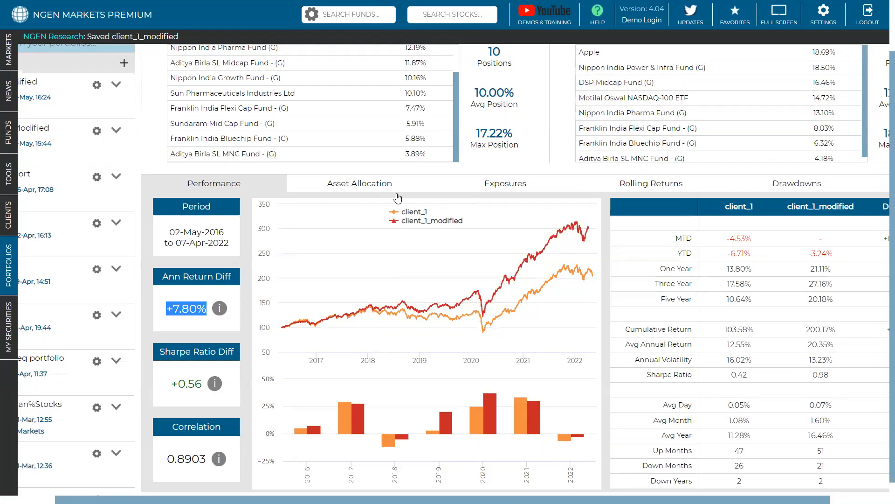
Step: Review the holdings of client_1 and client_1_modified and compare the two portfolios' drawdowns and performance
{"action": "scroll", "coordinate": [653, 140], "scroll_direction": "up", "scroll_amount": 1}
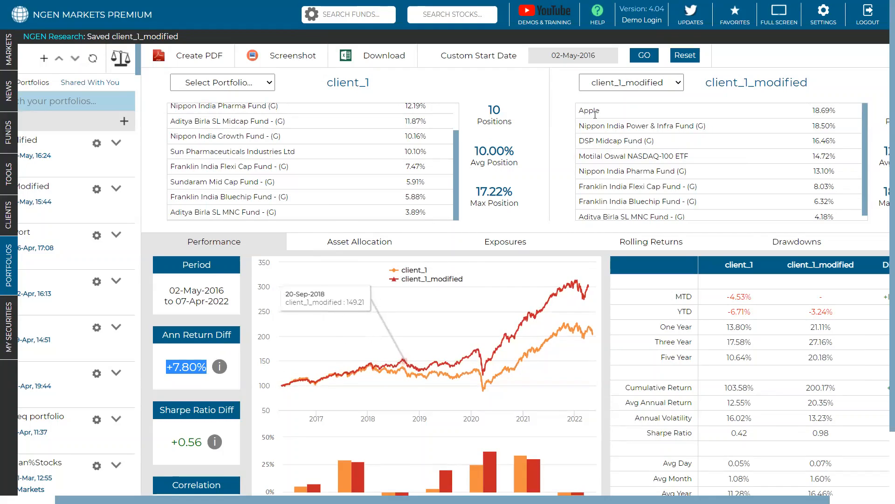
{"action": "scroll", "coordinate": [632, 133], "scroll_direction": "down", "scroll_amount": 1}
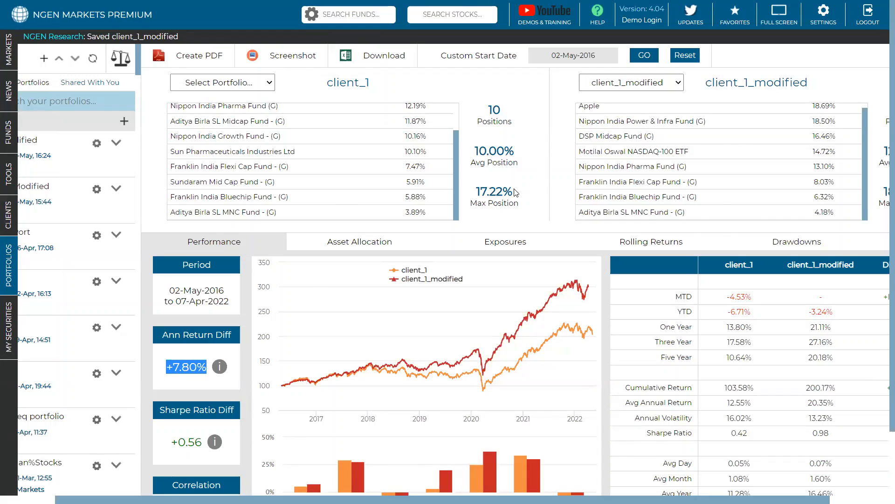
{"action": "scroll", "coordinate": [710, 141], "scroll_direction": "up", "scroll_amount": 1}
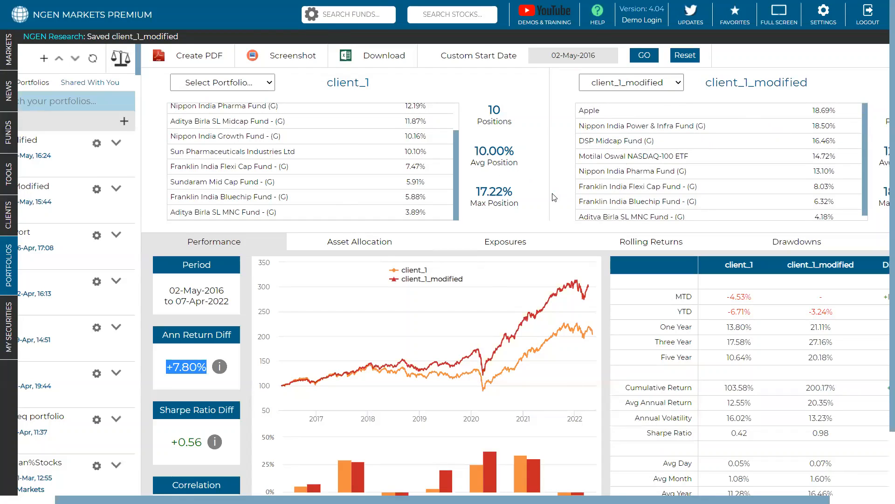
{"action": "left_click", "coordinate": [820, 241]}
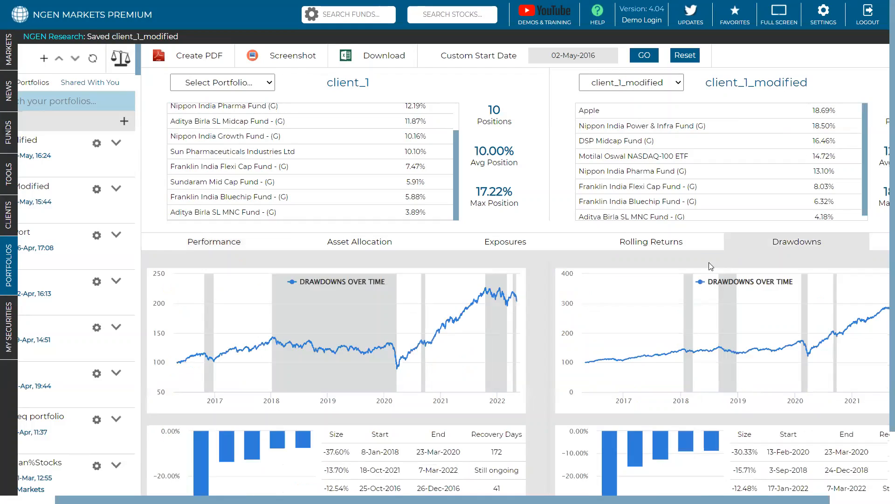
{"action": "left_click", "coordinate": [246, 244]}
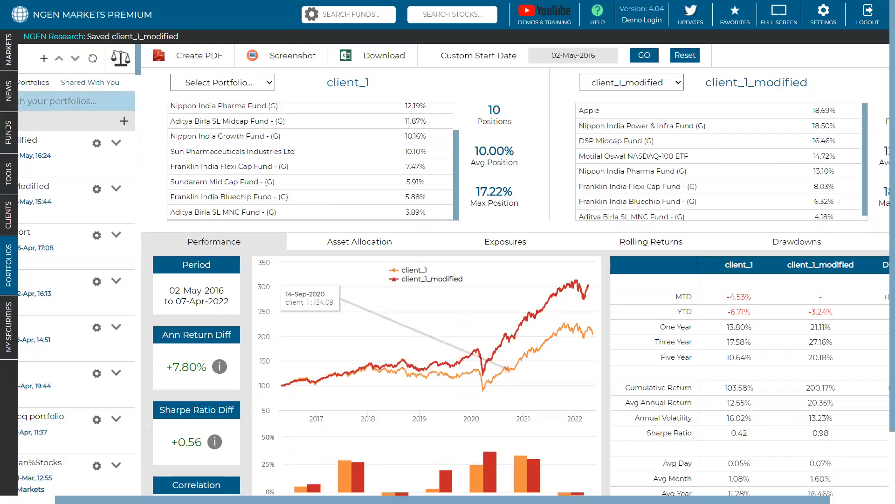
{"action": "scroll", "coordinate": [444, 271], "scroll_direction": "left", "scroll_amount": 2}
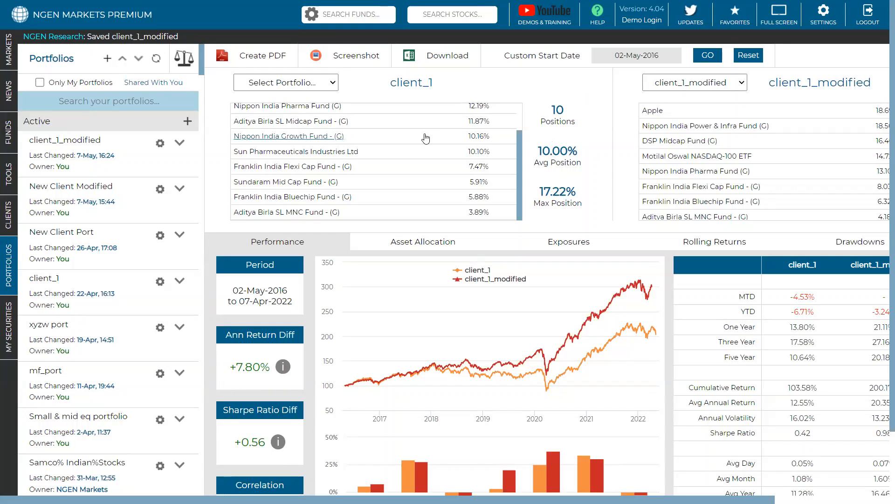
{"action": "scroll", "coordinate": [426, 138], "scroll_direction": "up", "scroll_amount": 1}
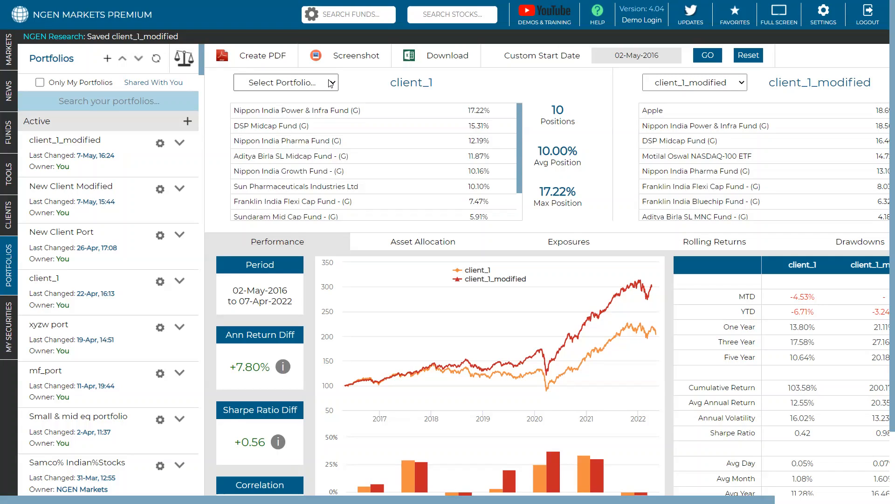
Step: Replace client_1 with the stocks 4 portfolio as the first portfolio in the comparison
{"action": "left_click", "coordinate": [307, 83]}
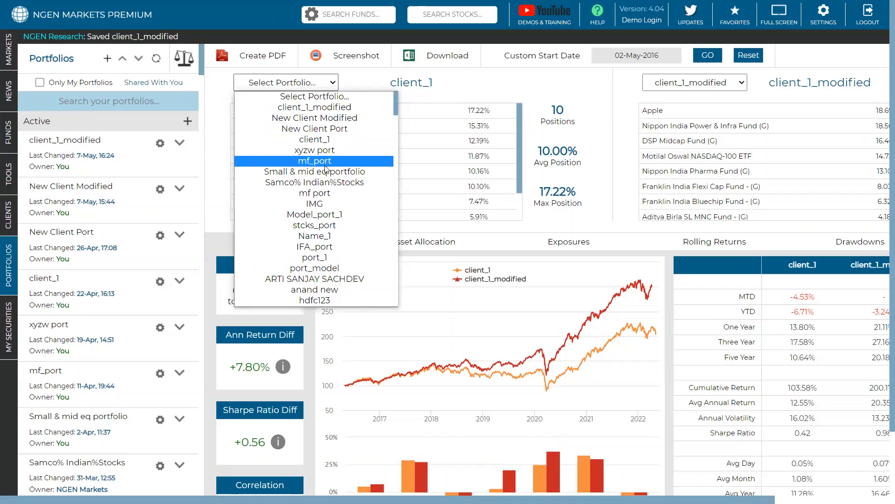
{"action": "scroll", "coordinate": [325, 168], "scroll_direction": "down", "scroll_amount": 3}
{"action": "scroll", "coordinate": [325, 168], "scroll_direction": "up", "scroll_amount": 3}
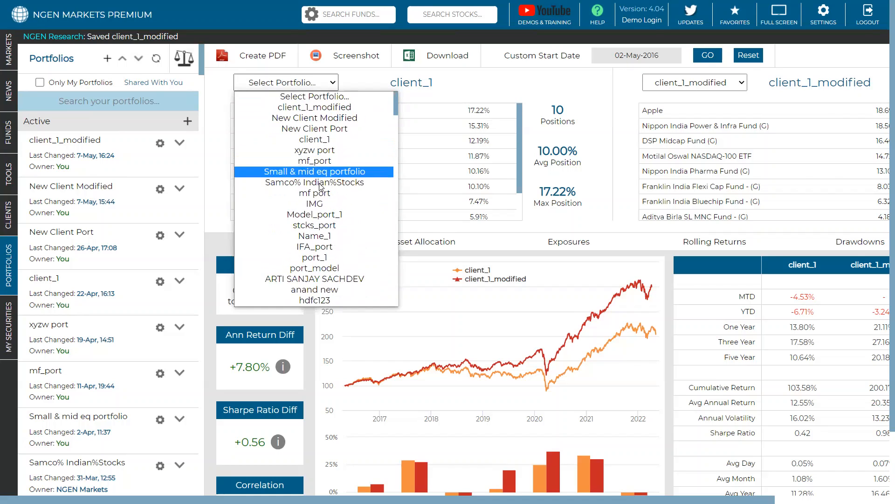
{"action": "scroll", "coordinate": [321, 186], "scroll_direction": "down", "scroll_amount": 3}
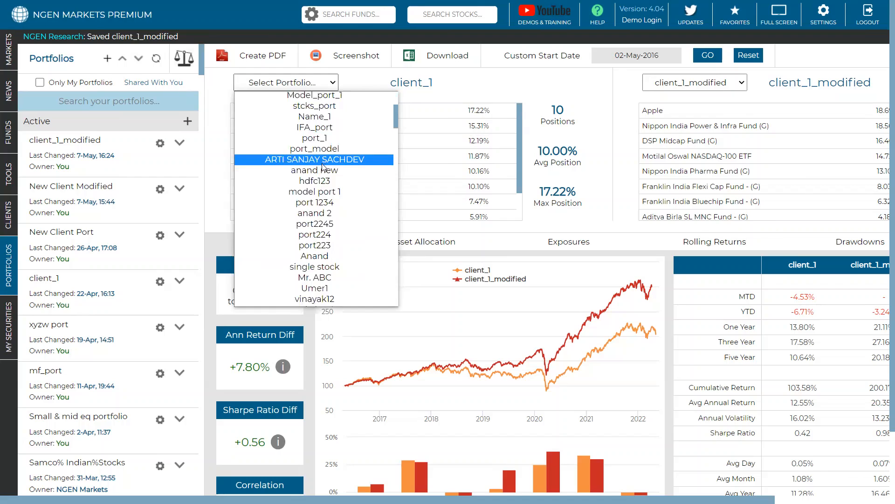
{"action": "scroll", "coordinate": [320, 159], "scroll_direction": "down", "scroll_amount": 3}
{"action": "scroll", "coordinate": [321, 154], "scroll_direction": "down", "scroll_amount": 6}
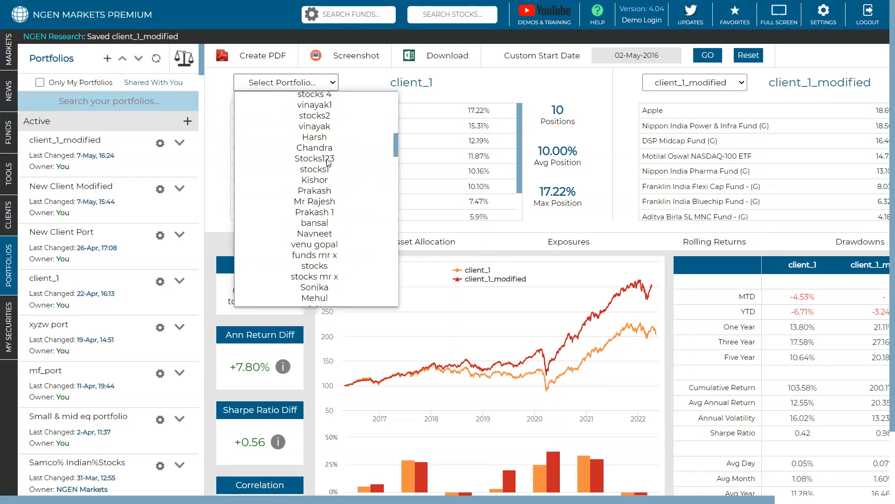
{"action": "scroll", "coordinate": [323, 156], "scroll_direction": "down", "scroll_amount": 5}
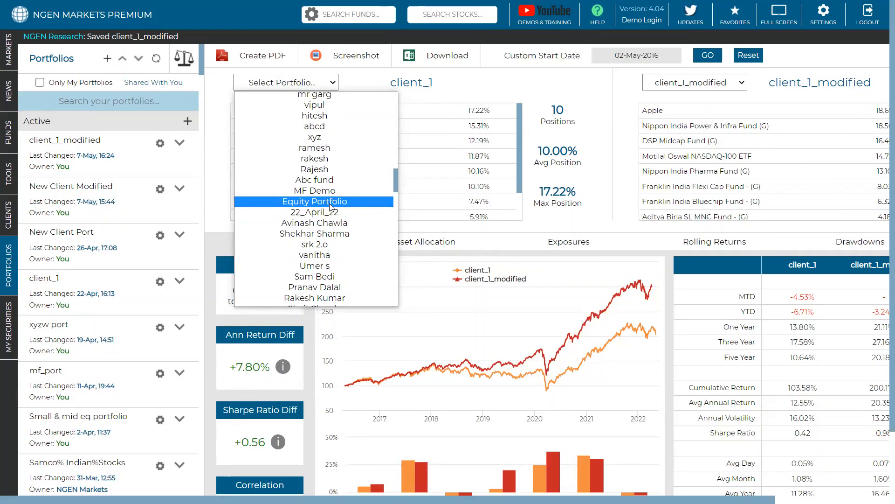
{"action": "scroll", "coordinate": [331, 206], "scroll_direction": "down", "scroll_amount": 3}
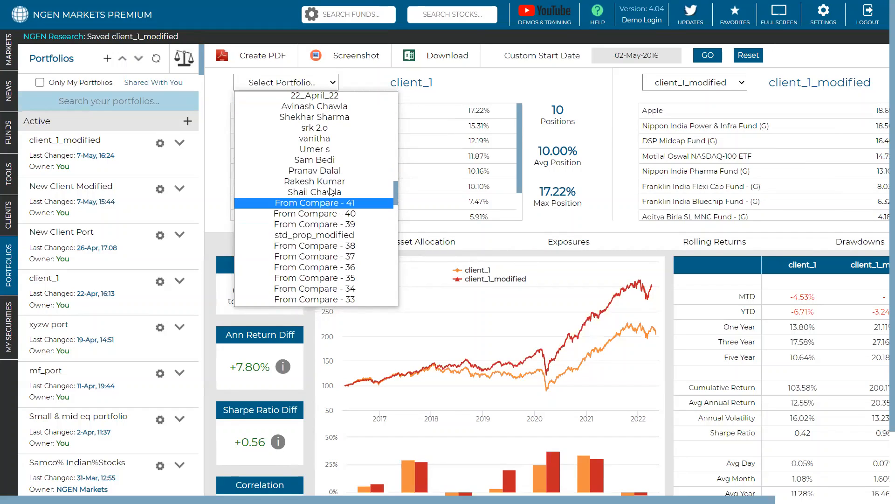
{"action": "scroll", "coordinate": [333, 182], "scroll_direction": "down", "scroll_amount": 5}
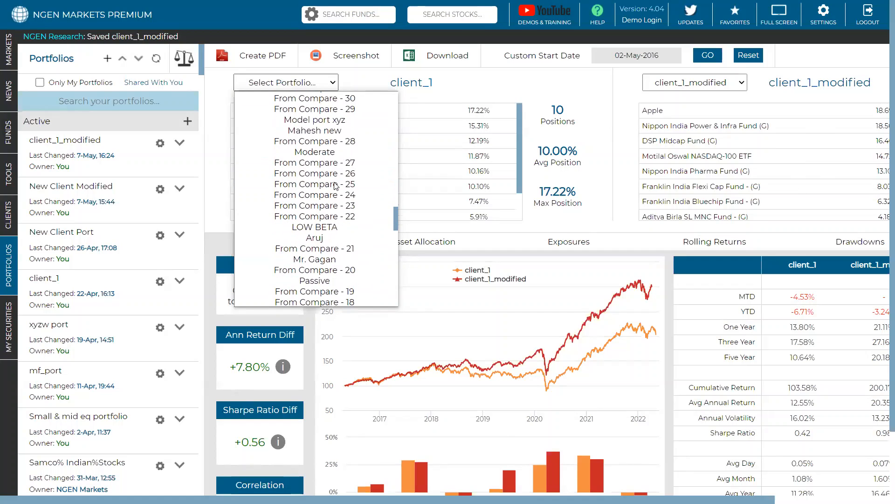
{"action": "scroll", "coordinate": [336, 185], "scroll_direction": "down", "scroll_amount": 5}
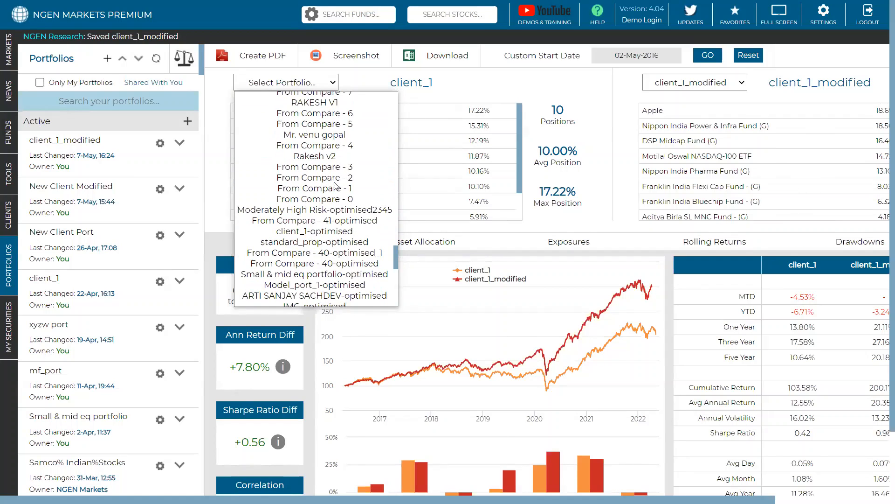
{"action": "scroll", "coordinate": [336, 186], "scroll_direction": "down", "scroll_amount": 4}
{"action": "scroll", "coordinate": [335, 185], "scroll_direction": "down", "scroll_amount": 7}
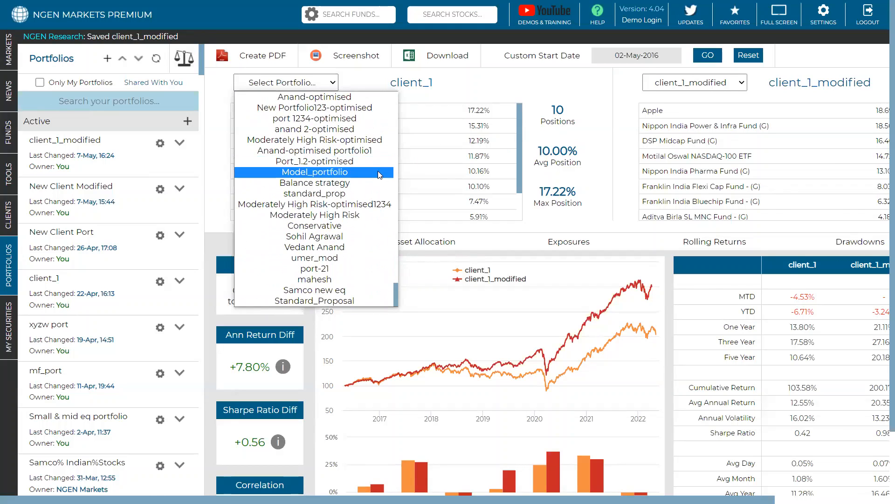
{"action": "scroll", "coordinate": [350, 174], "scroll_direction": "up", "scroll_amount": 5}
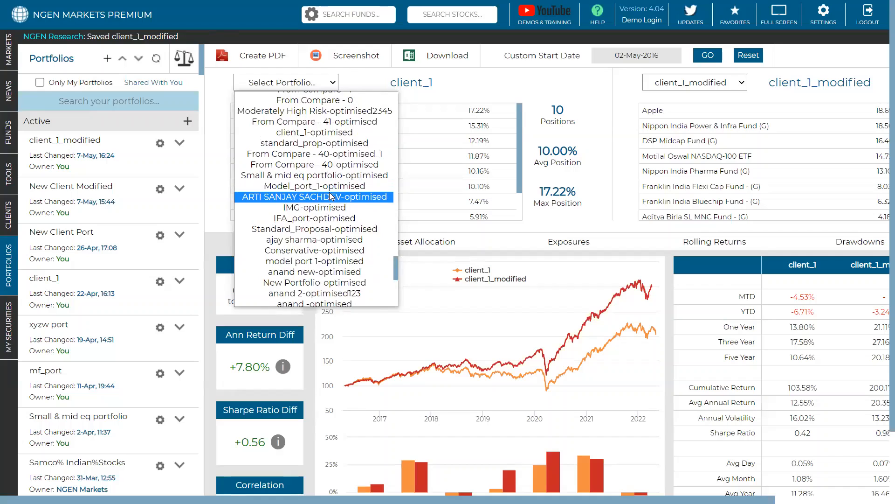
{"action": "scroll", "coordinate": [332, 194], "scroll_direction": "up", "scroll_amount": 3}
{"action": "scroll", "coordinate": [332, 193], "scroll_direction": "up", "scroll_amount": 10}
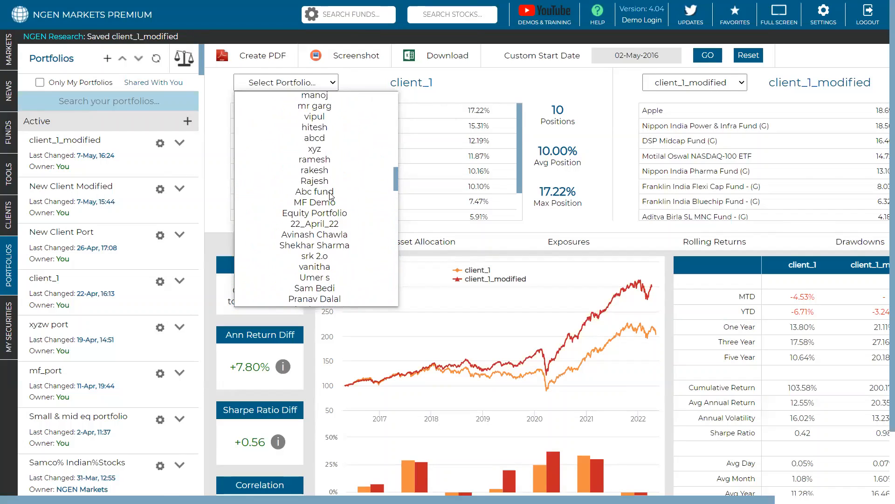
{"action": "scroll", "coordinate": [330, 264], "scroll_direction": "up", "scroll_amount": 5}
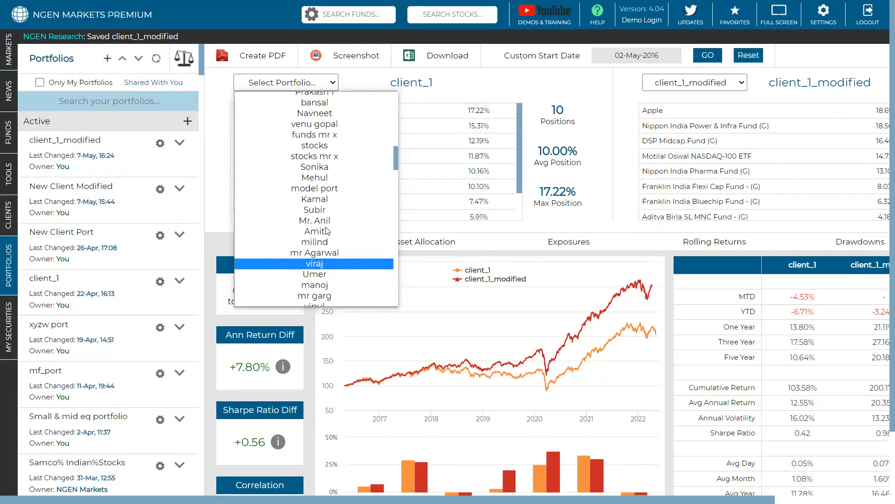
{"action": "left_click", "coordinate": [315, 134]}
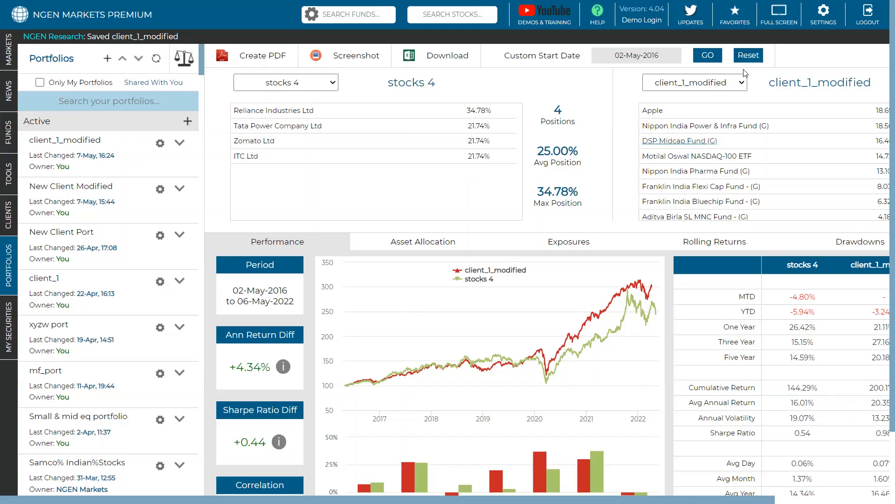
Step: Load Moderately High Risk as the second portfolio against stocks 4 and examine the annual return difference
{"action": "left_click", "coordinate": [715, 83]}
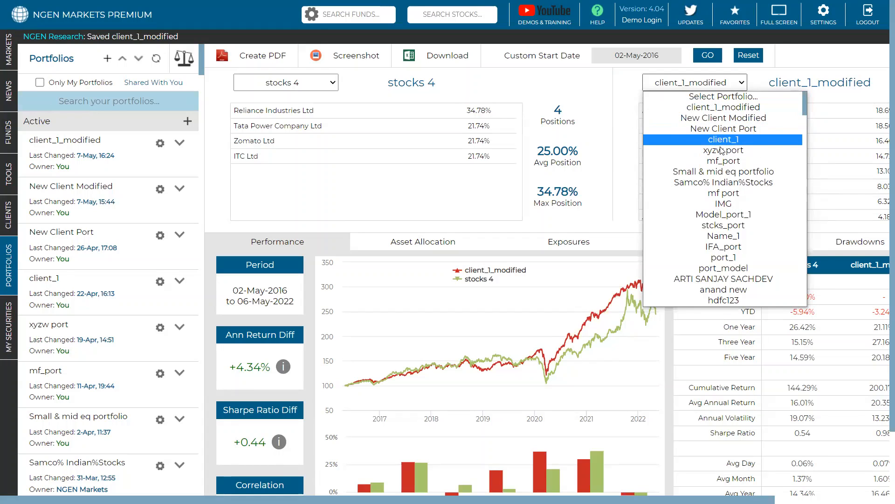
{"action": "scroll", "coordinate": [725, 186], "scroll_direction": "down", "scroll_amount": 15}
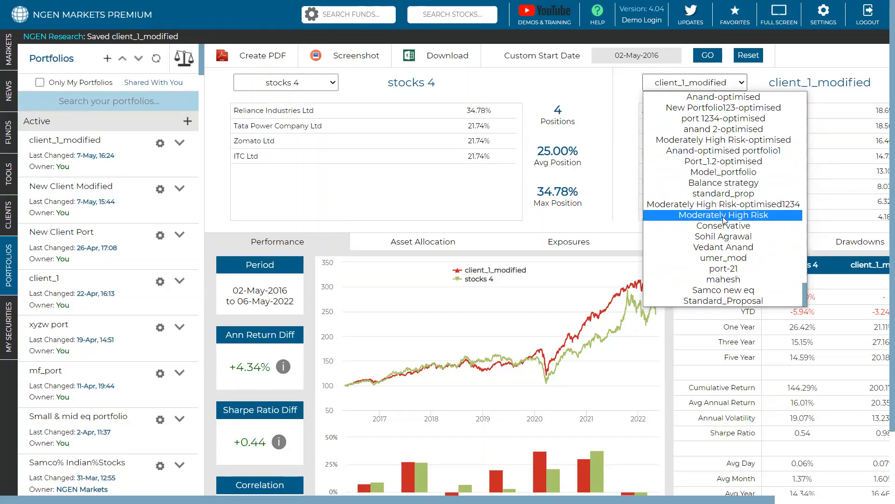
{"action": "left_click", "coordinate": [725, 215]}
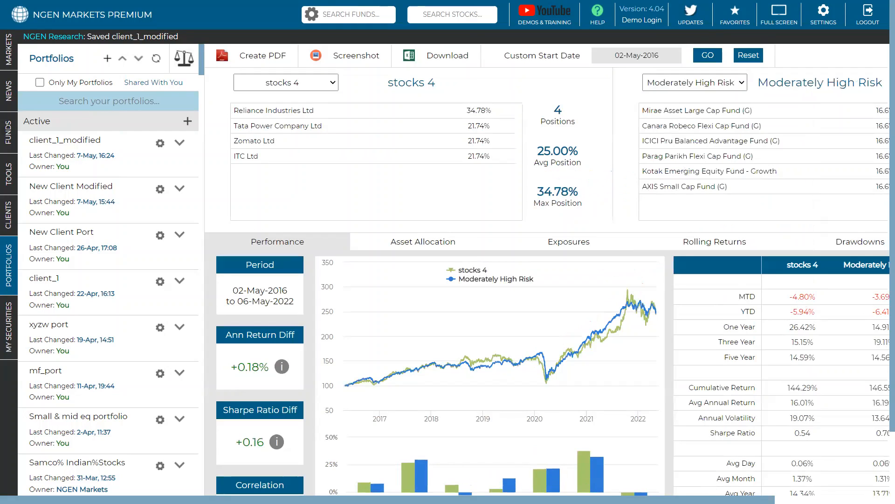
{"action": "scroll", "coordinate": [445, 269], "scroll_direction": "right", "scroll_amount": 2}
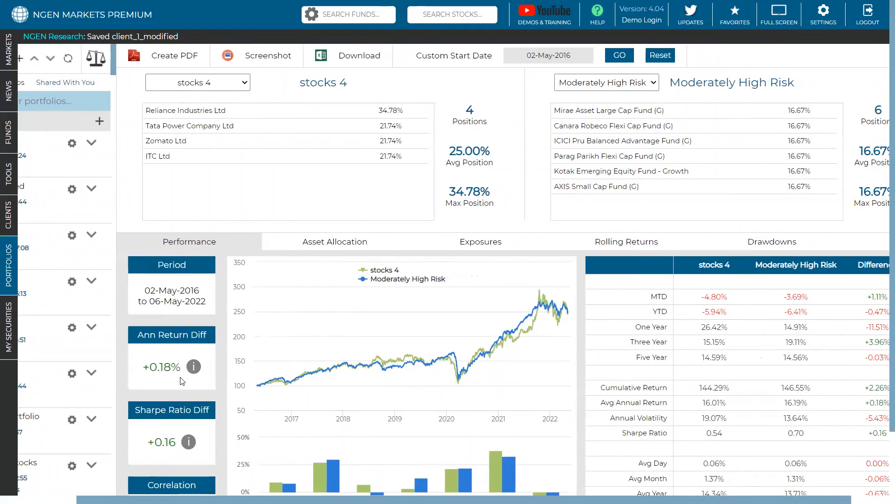
{"action": "left_click_drag", "start_coordinate": [181, 370], "coordinate": [141, 369]}
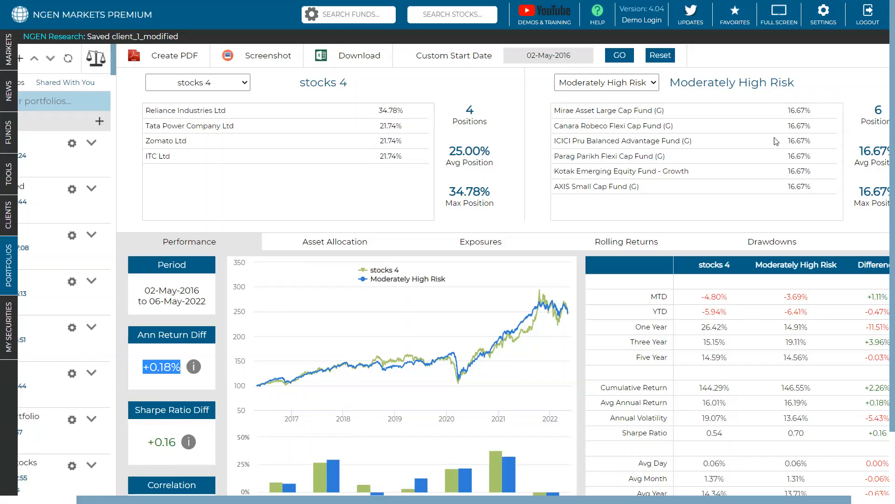
Step: Switch the second portfolio to Moderately High Risk-optimised1234 and examine its performance against stocks 4
{"action": "left_click", "coordinate": [606, 83]}
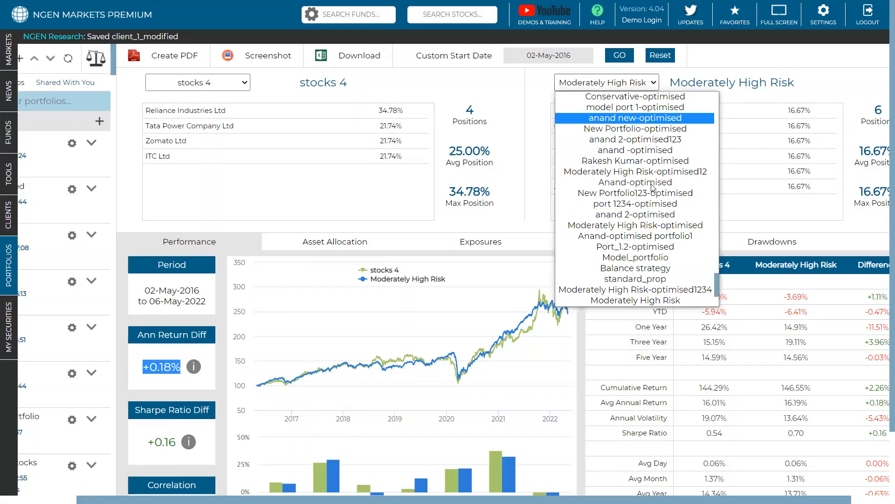
{"action": "left_click", "coordinate": [650, 297]}
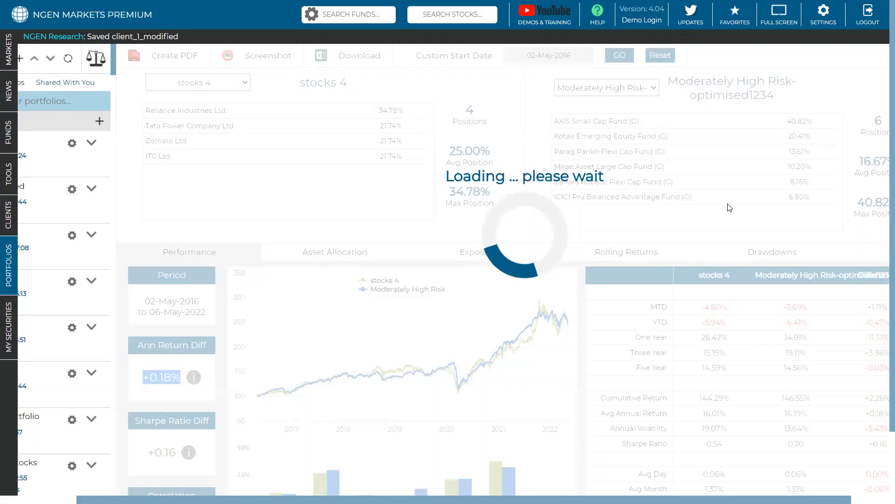
{"action": "left_click", "coordinate": [366, 256]}
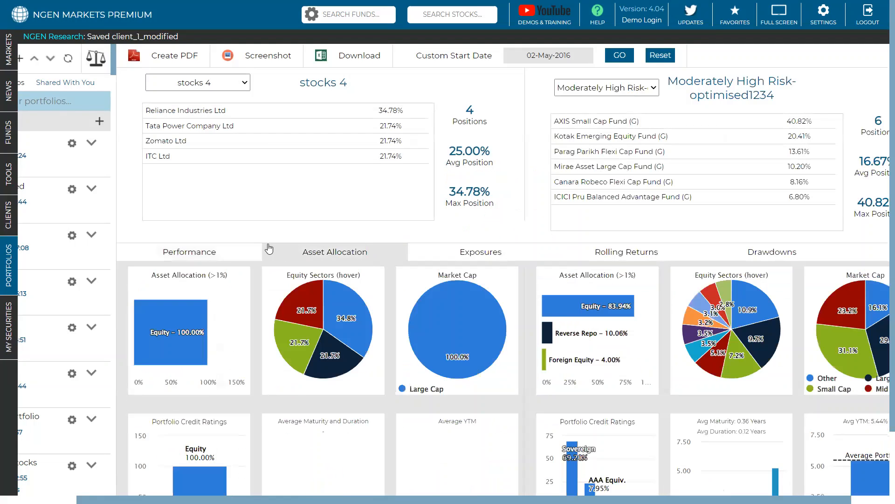
{"action": "left_click", "coordinate": [219, 256]}
{"action": "scroll", "coordinate": [220, 257], "scroll_direction": "down", "scroll_amount": 2}
{"action": "scroll", "coordinate": [234, 248], "scroll_direction": "up", "scroll_amount": 2}
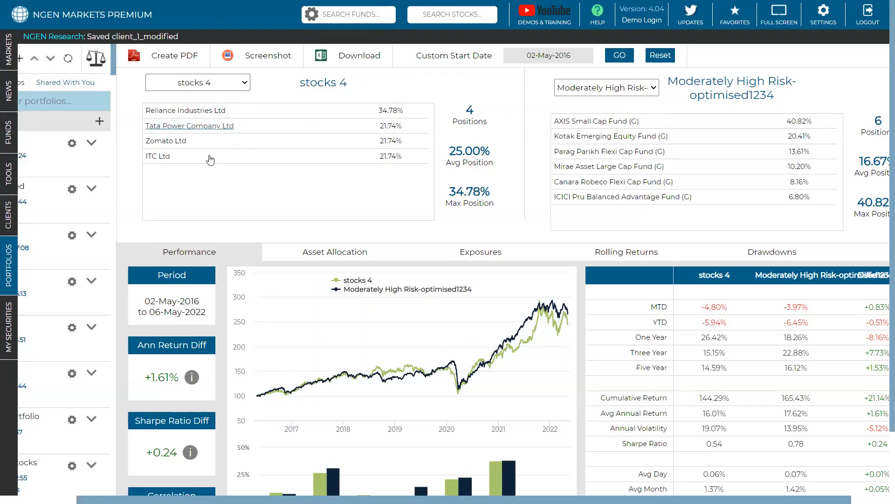
{"action": "scroll", "coordinate": [334, 195], "scroll_direction": "down", "scroll_amount": 2}
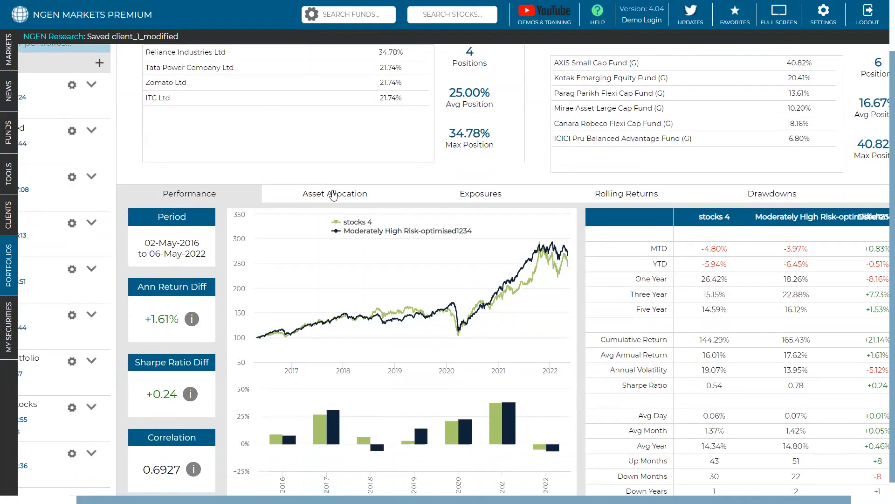
{"action": "scroll", "coordinate": [311, 224], "scroll_direction": "down", "scroll_amount": 1}
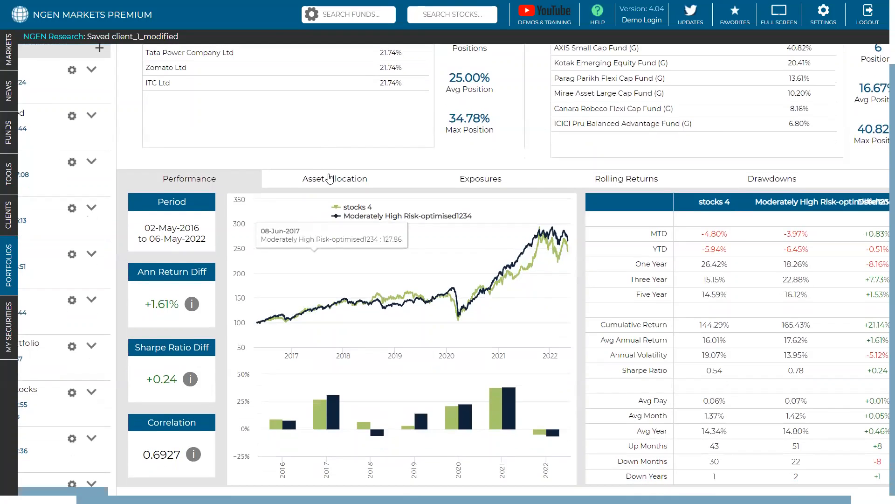
Step: Examine the asset allocation, equity sectors, market cap and credit ratings of stocks 4 and Moderately High Risk-optimised1234
{"action": "left_click", "coordinate": [330, 179]}
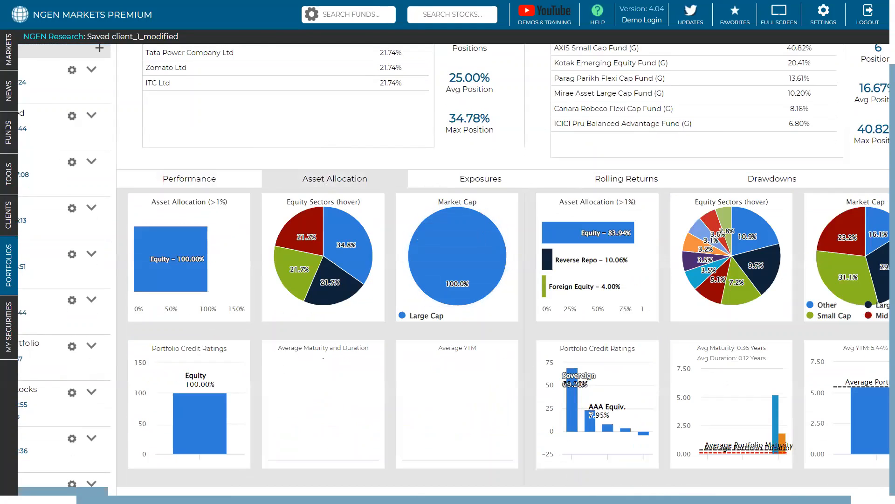
{"action": "scroll", "coordinate": [453, 273], "scroll_direction": "right", "scroll_amount": 1}
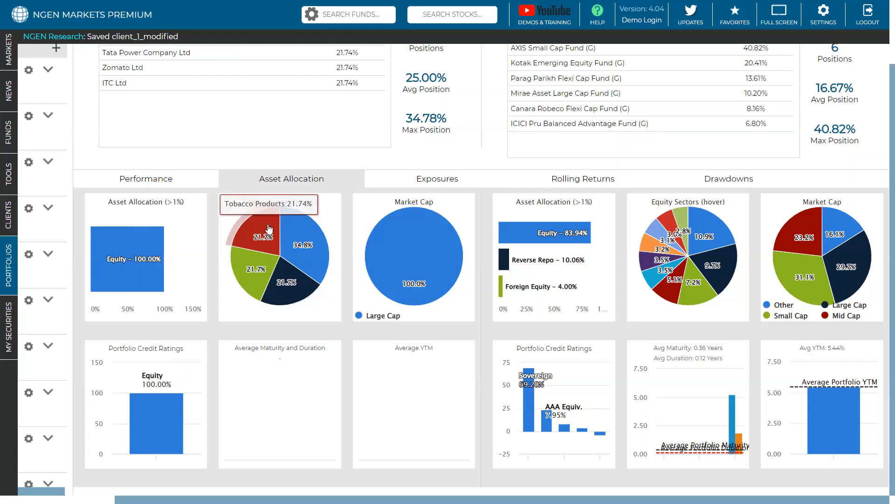
{"action": "scroll", "coordinate": [269, 228], "scroll_direction": "up", "scroll_amount": 2}
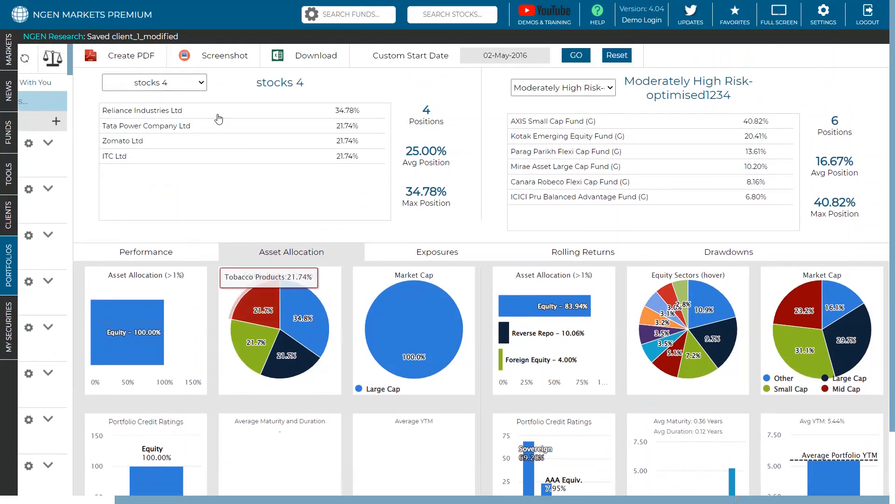
{"action": "scroll", "coordinate": [270, 246], "scroll_direction": "down", "scroll_amount": 1}
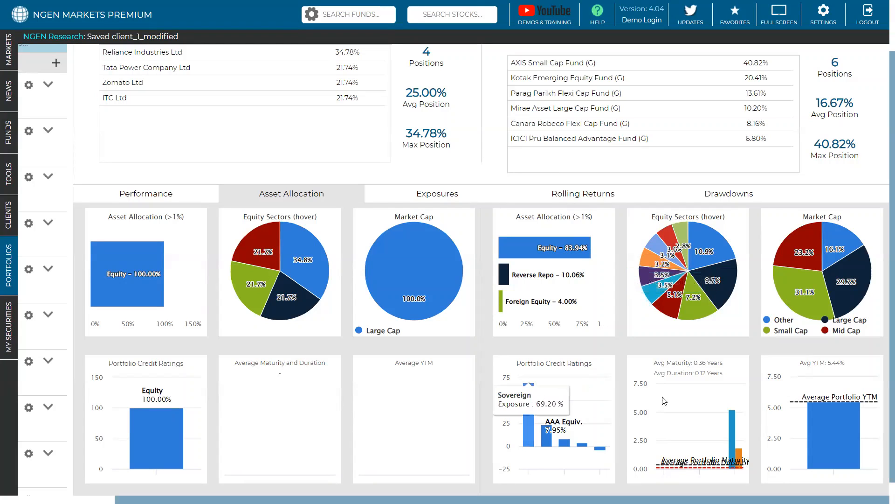
Step: Return to the performance comparison of stocks 4 and Moderately High Risk-optimised1234 and examine the Sharpe ratio difference
{"action": "scroll", "coordinate": [822, 412], "scroll_direction": "up", "scroll_amount": 1}
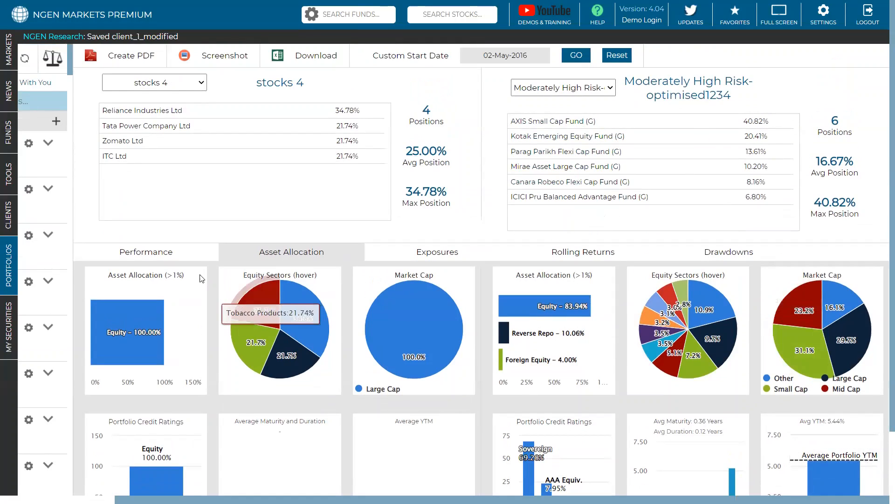
{"action": "left_click", "coordinate": [175, 254]}
{"action": "scroll", "coordinate": [132, 357], "scroll_direction": "down", "scroll_amount": 2}
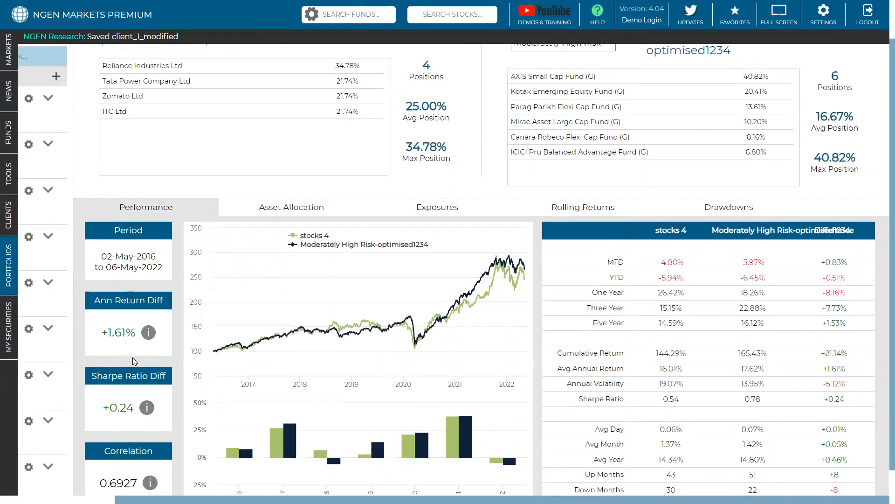
{"action": "left_click_drag", "start_coordinate": [136, 379], "coordinate": [101, 382]}
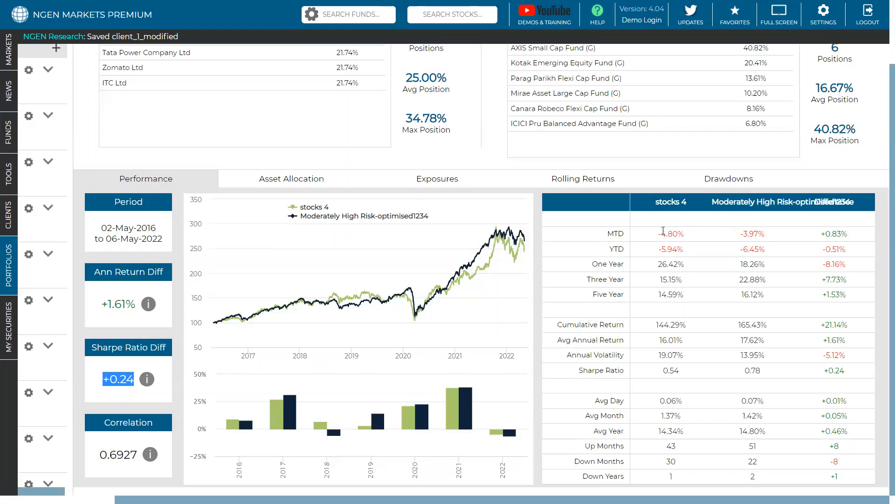
Step: Replace stocks 4 with New Client Modified as the first portfolio in the comparison
{"action": "scroll", "coordinate": [658, 245], "scroll_direction": "up", "scroll_amount": 2}
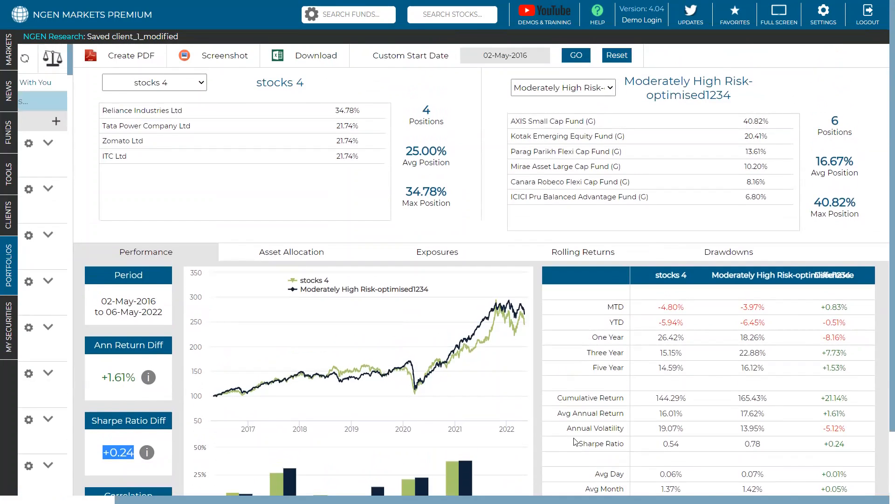
{"action": "left_click", "coordinate": [175, 83]}
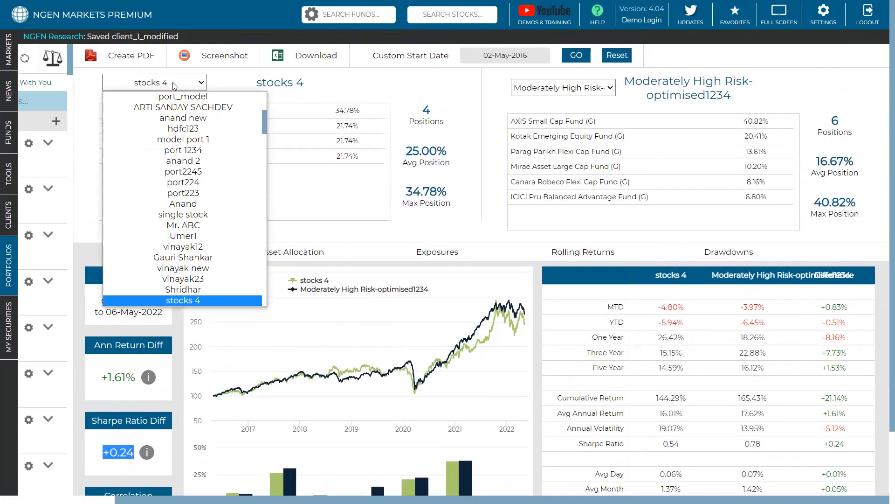
{"action": "scroll", "coordinate": [176, 126], "scroll_direction": "up", "scroll_amount": 5}
{"action": "left_click", "coordinate": [175, 122]}
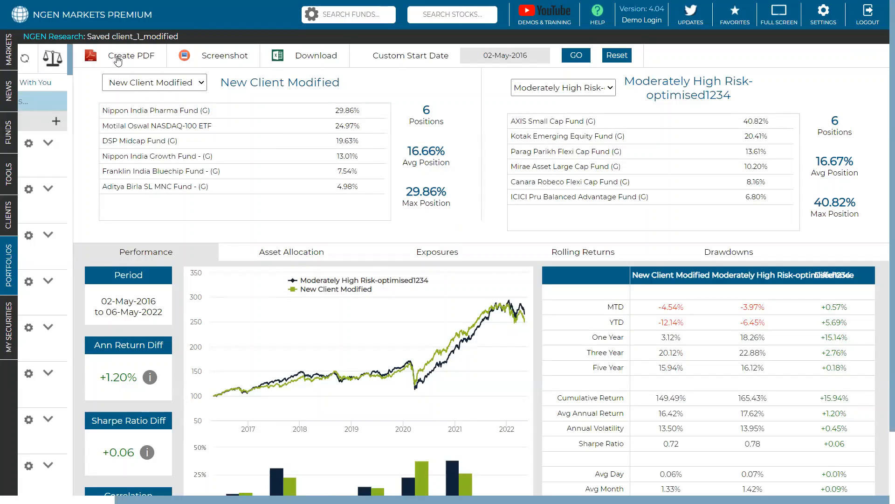
Step: Open the PDF creation options for the comparison of New Client Modified and Moderately High Risk-optimised1234
{"action": "left_click", "coordinate": [118, 60]}
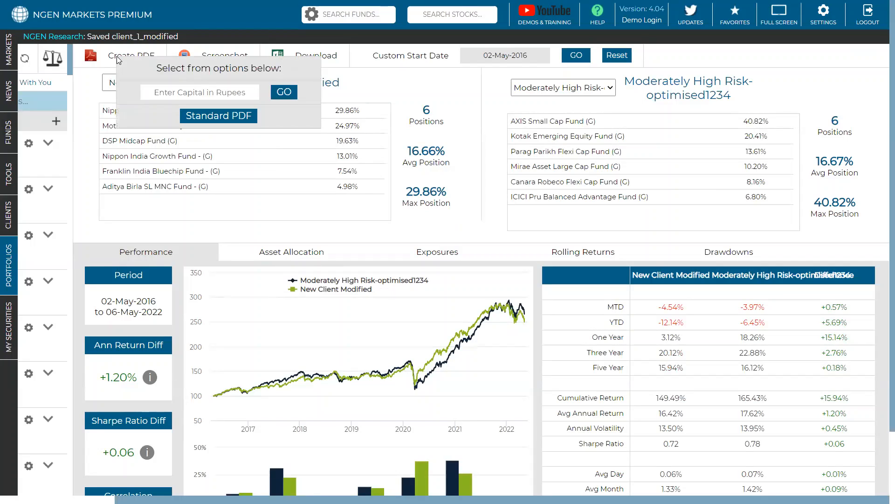
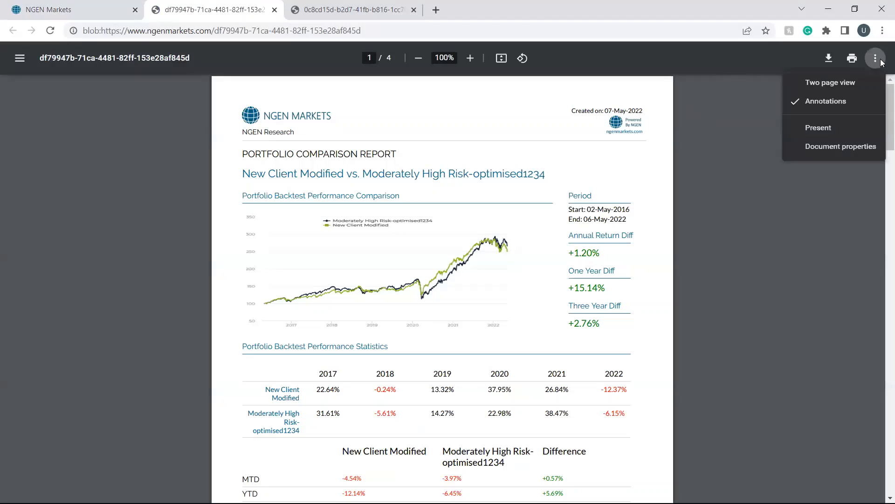
Step: Present the New Client Modified vs. Moderately High Risk-optimised1234 comparison report full screen and review its performance and portfolio composition pages
{"action": "left_click", "coordinate": [749, 124]}
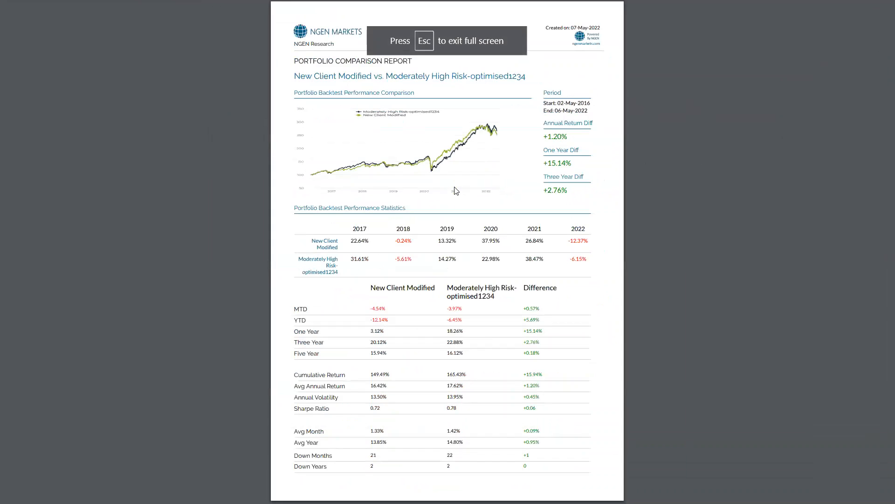
{"action": "scroll", "coordinate": [444, 194], "scroll_direction": "down", "scroll_amount": 2}
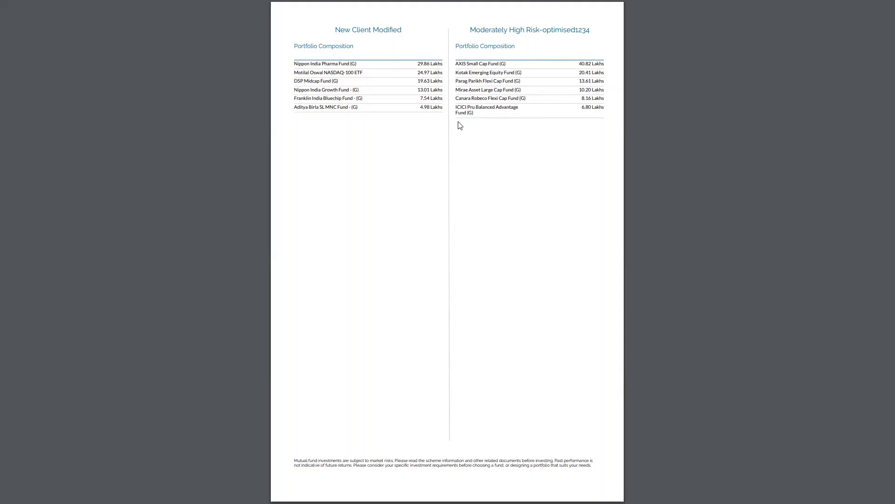
{"action": "scroll", "coordinate": [458, 148], "scroll_direction": "up", "scroll_amount": 2}
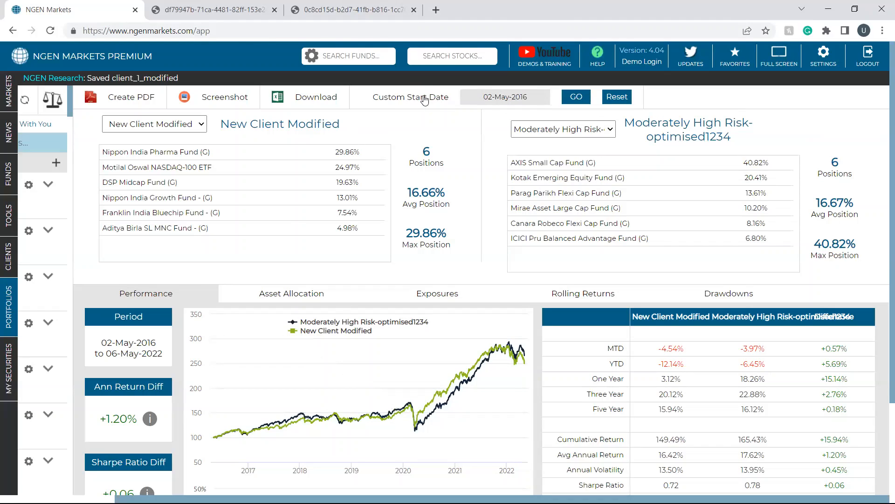
Step: Return to the portfolio comparison and view the years available for the custom start date
{"action": "left_click", "coordinate": [499, 98]}
{"action": "left_click", "coordinate": [553, 118]}
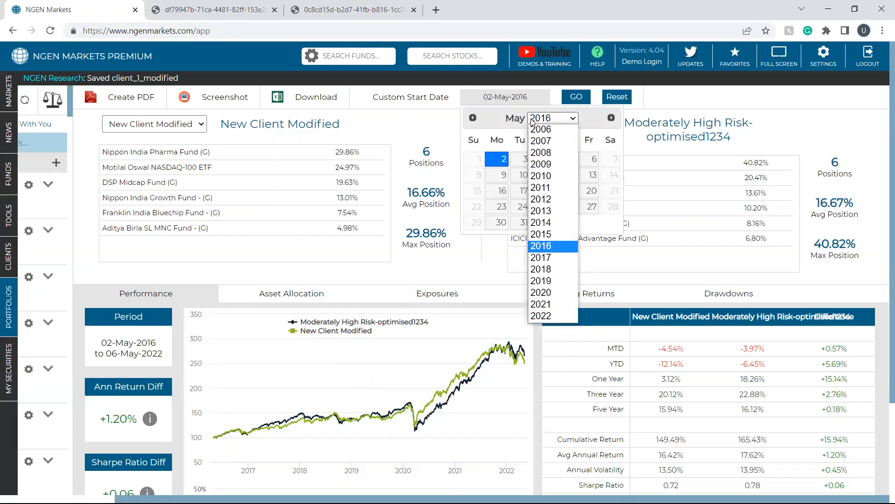
{"action": "left_click", "coordinate": [437, 100]}
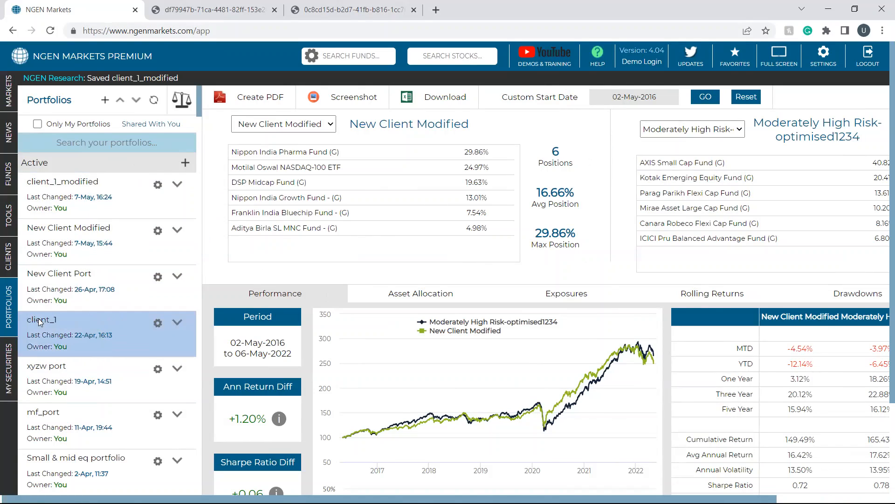
Step: Show the application full screen and load the RTA Connection data in the Clients section
{"action": "mouse_move", "coordinate": [10, 260]}
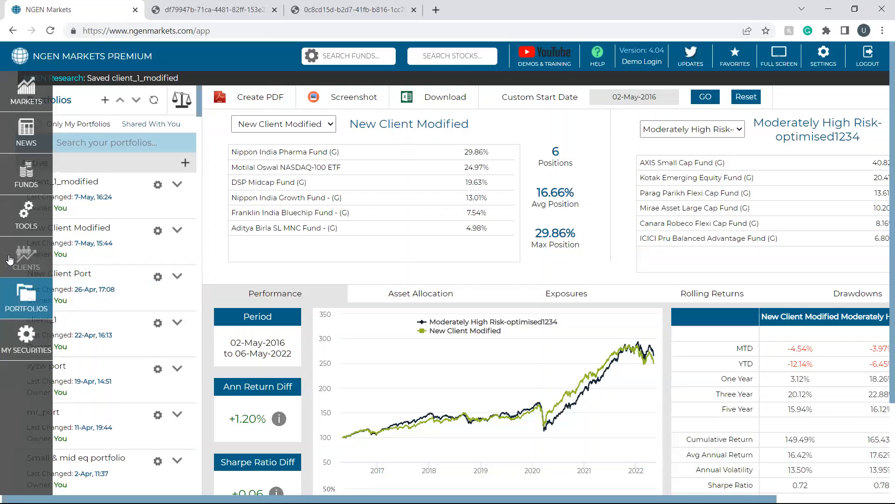
{"action": "left_click", "coordinate": [769, 55]}
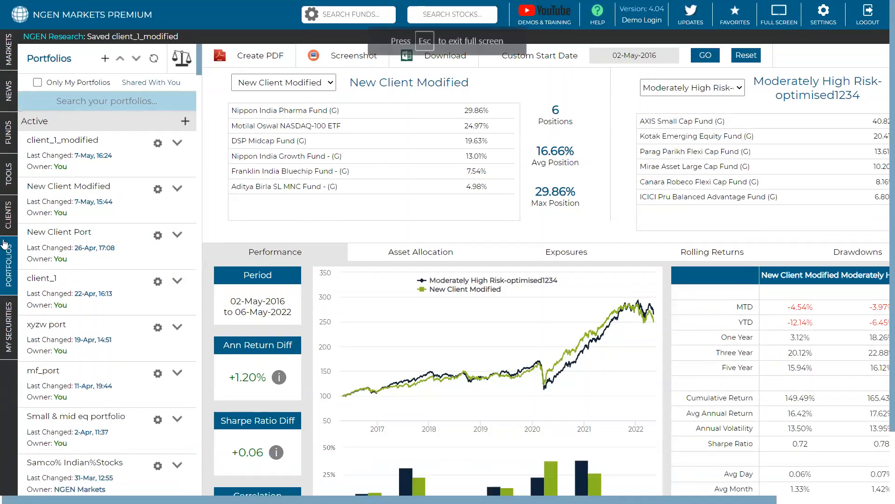
{"action": "left_click", "coordinate": [8, 216]}
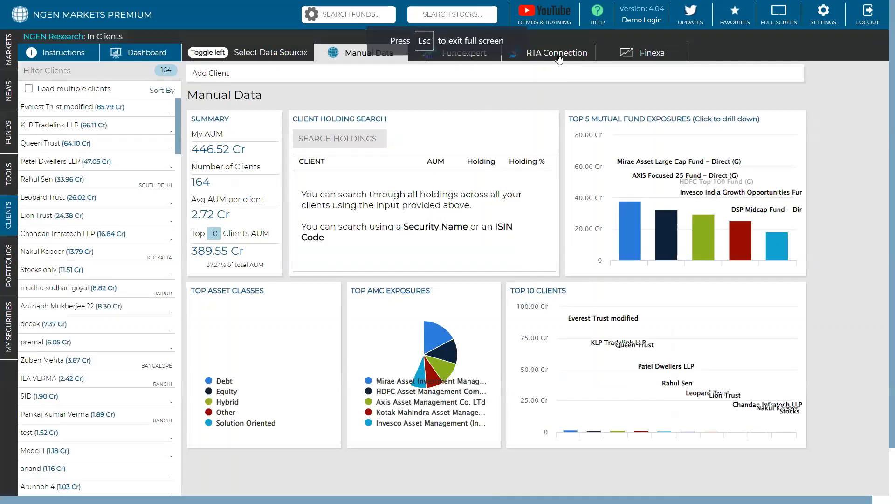
{"action": "left_click", "coordinate": [559, 57]}
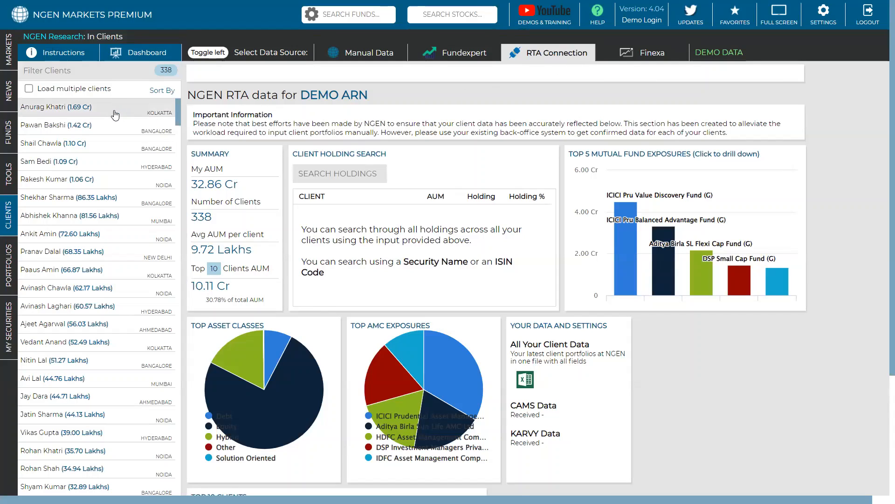
Step: Open the client with 1.09 Cr AUM, review the fund holdings and try to copy the client to the Portfolios section
{"action": "left_click", "coordinate": [64, 166]}
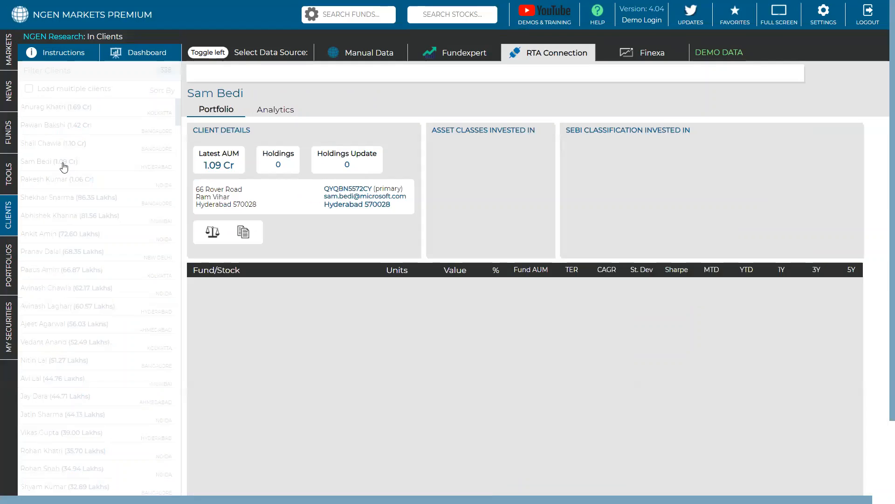
{"action": "scroll", "coordinate": [360, 239], "scroll_direction": "down", "scroll_amount": 1}
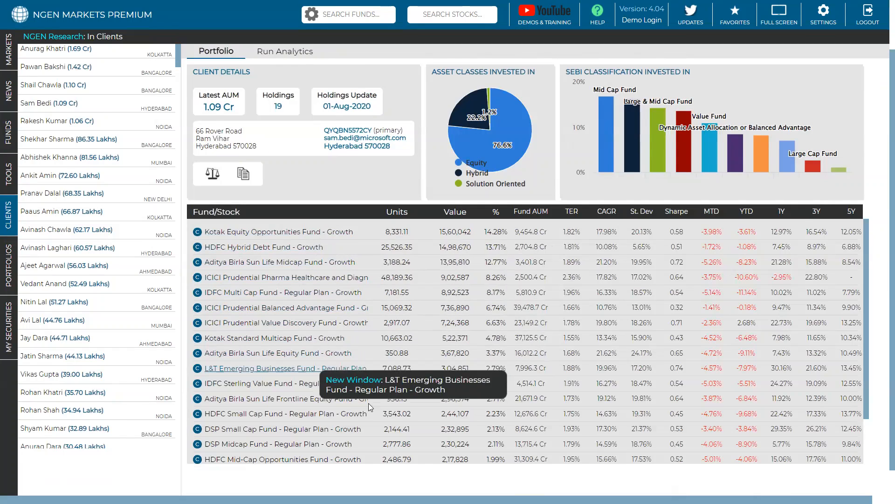
{"action": "scroll", "coordinate": [378, 316], "scroll_direction": "up", "scroll_amount": 1}
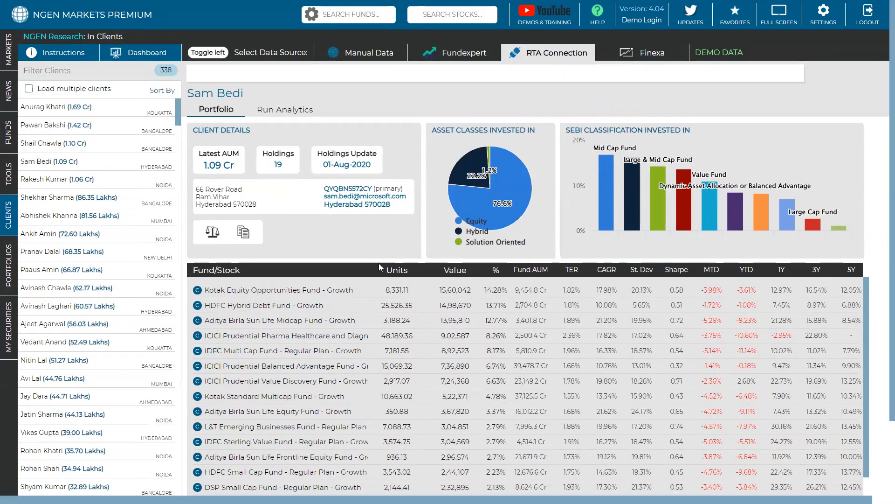
{"action": "left_click", "coordinate": [242, 234]}
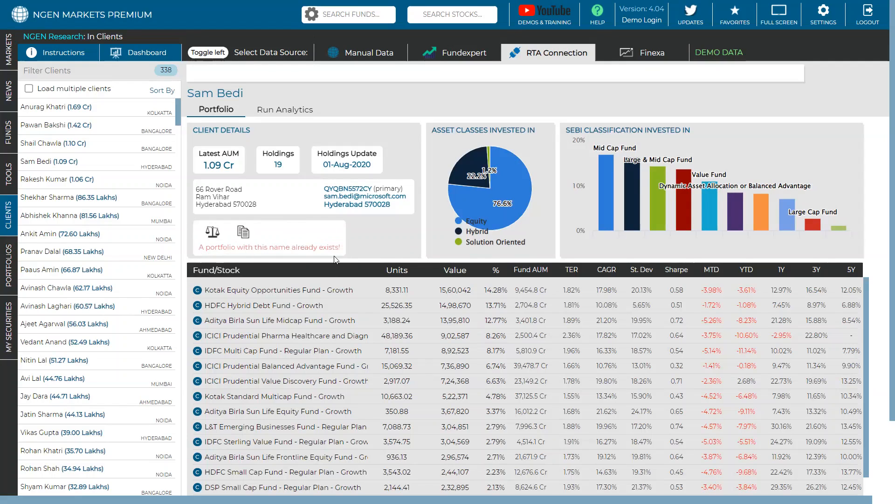
Step: Collapse all portfolio groups in the Portfolios section, expand From Clients and locate the portfolio of the client just viewed
{"action": "left_click", "coordinate": [15, 259]}
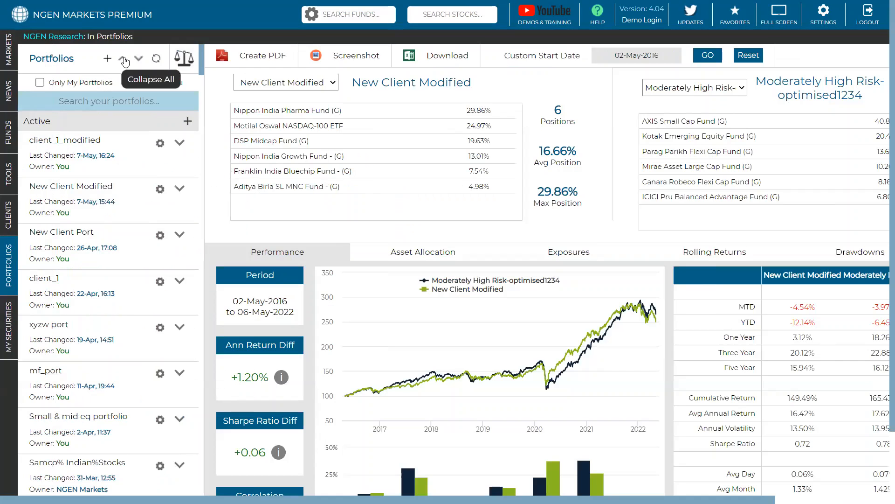
{"action": "left_click", "coordinate": [124, 59]}
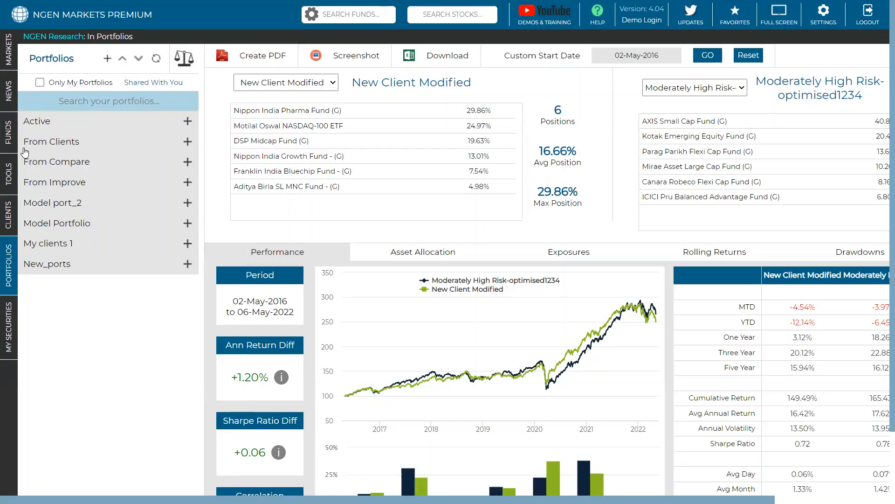
{"action": "left_click", "coordinate": [79, 146]}
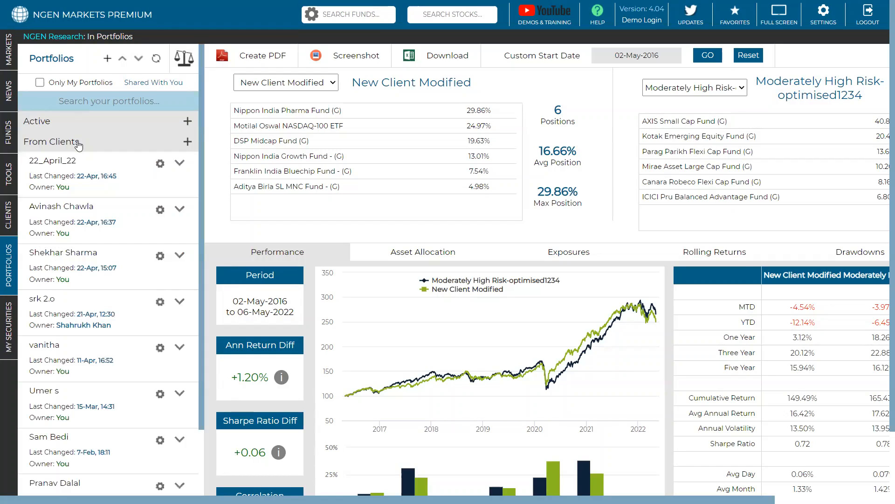
{"action": "scroll", "coordinate": [103, 220], "scroll_direction": "down", "scroll_amount": 1}
{"action": "scroll", "coordinate": [104, 221], "scroll_direction": "down", "scroll_amount": 1}
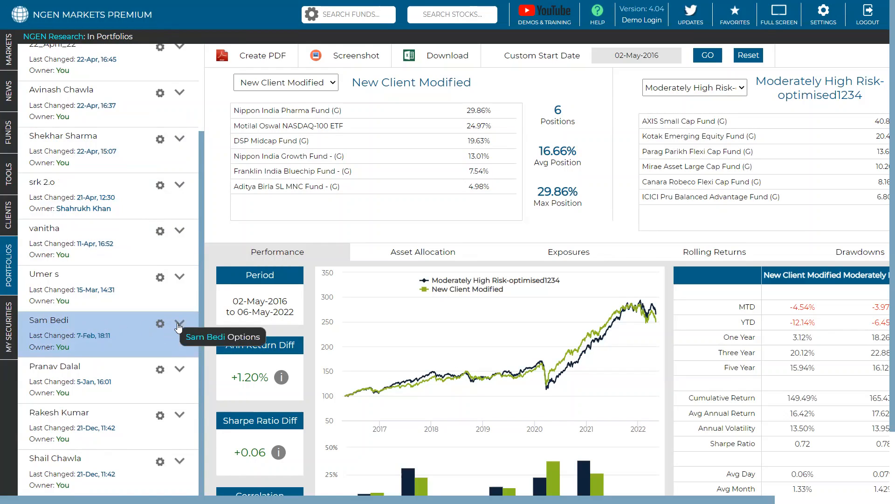
{"action": "scroll", "coordinate": [180, 325], "scroll_direction": "up", "scroll_amount": 2}
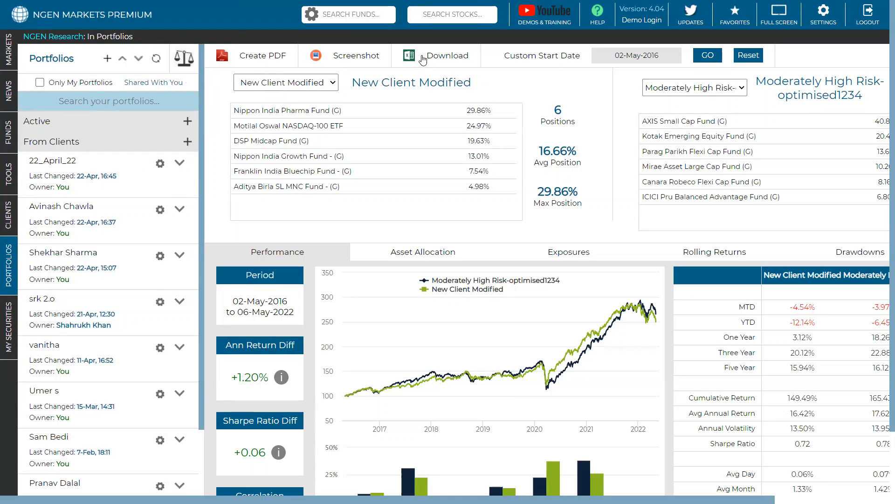
Step: Replace New Client Modified with the 1.09 Cr client's portfolio as the first portfolio in the comparison
{"action": "left_click", "coordinate": [322, 84]}
{"action": "scroll", "coordinate": [309, 158], "scroll_direction": "down", "scroll_amount": 15}
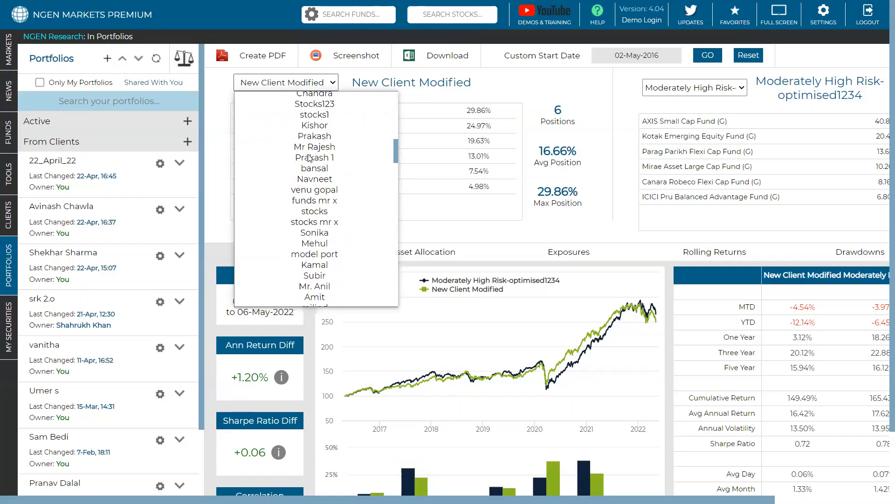
{"action": "scroll", "coordinate": [325, 205], "scroll_direction": "down", "scroll_amount": 3}
{"action": "left_click", "coordinate": [326, 163]}
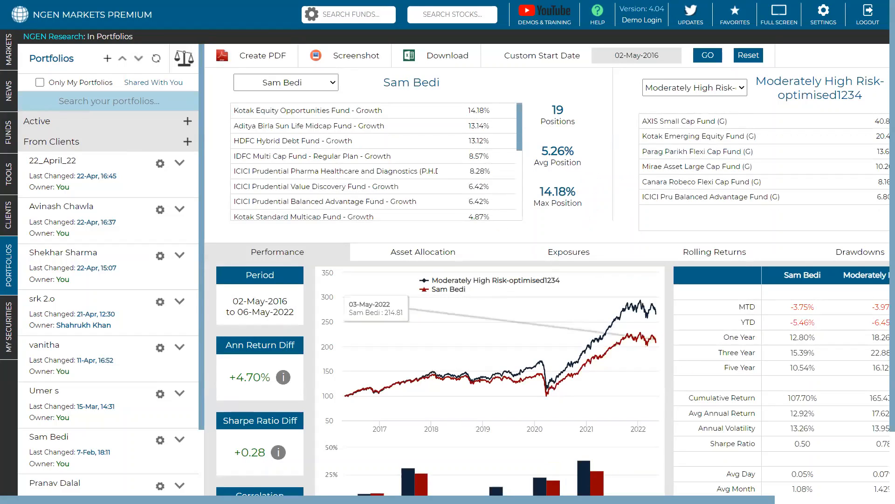
Step: Examine the client portfolio's full list of fund holdings beside those of Moderately High Risk-optimised1234
{"action": "scroll", "coordinate": [447, 270], "scroll_direction": "right", "scroll_amount": 3}
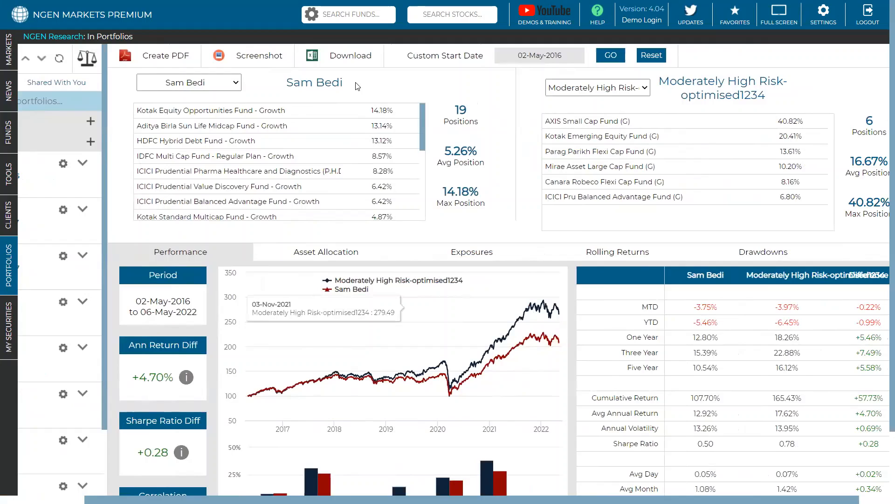
{"action": "left_click_drag", "start_coordinate": [343, 82], "coordinate": [290, 85]}
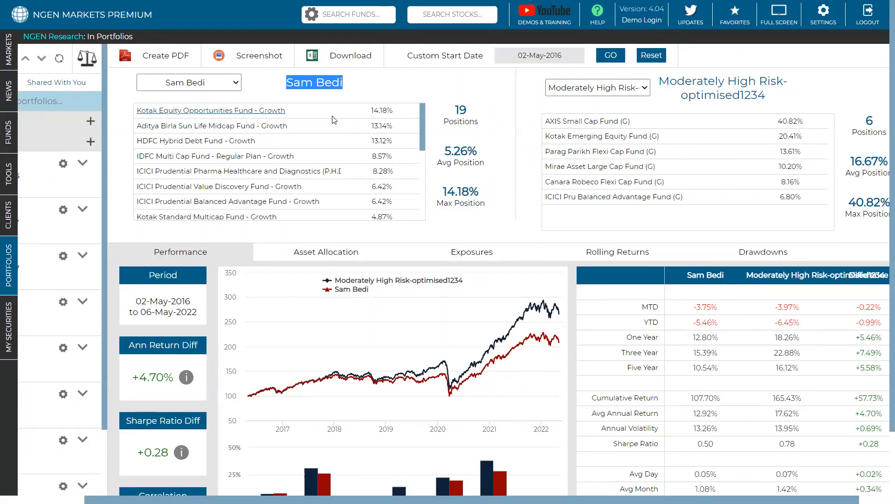
{"action": "scroll", "coordinate": [332, 127], "scroll_direction": "down", "scroll_amount": 4}
{"action": "scroll", "coordinate": [332, 126], "scroll_direction": "down", "scroll_amount": 2}
{"action": "scroll", "coordinate": [331, 129], "scroll_direction": "up", "scroll_amount": 2}
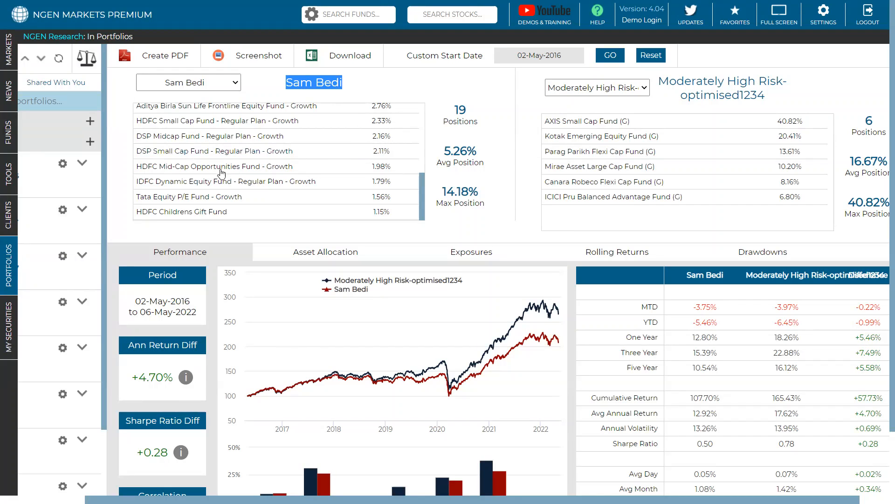
{"action": "scroll", "coordinate": [188, 163], "scroll_direction": "up", "scroll_amount": 3}
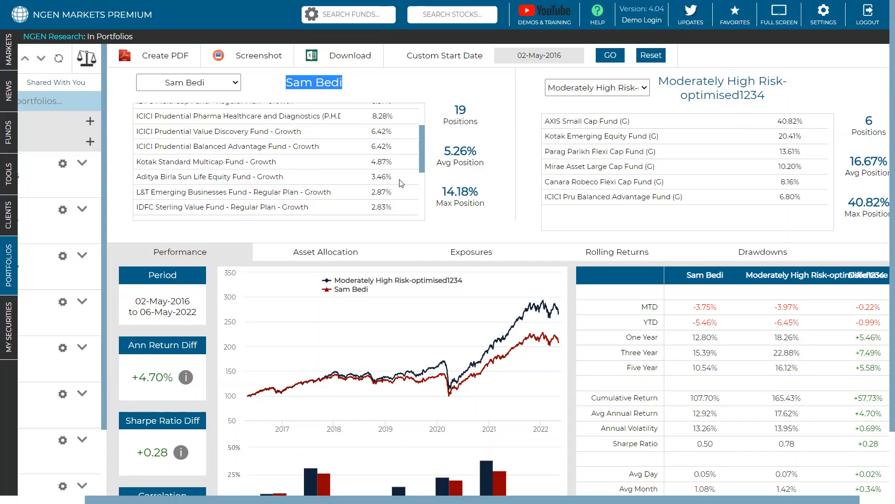
Step: Compare the asset allocation and drawdowns of the client's portfolio and Moderately High Risk-optimised1234, and return to the performance comparison
{"action": "scroll", "coordinate": [325, 253], "scroll_direction": "down", "scroll_amount": 1}
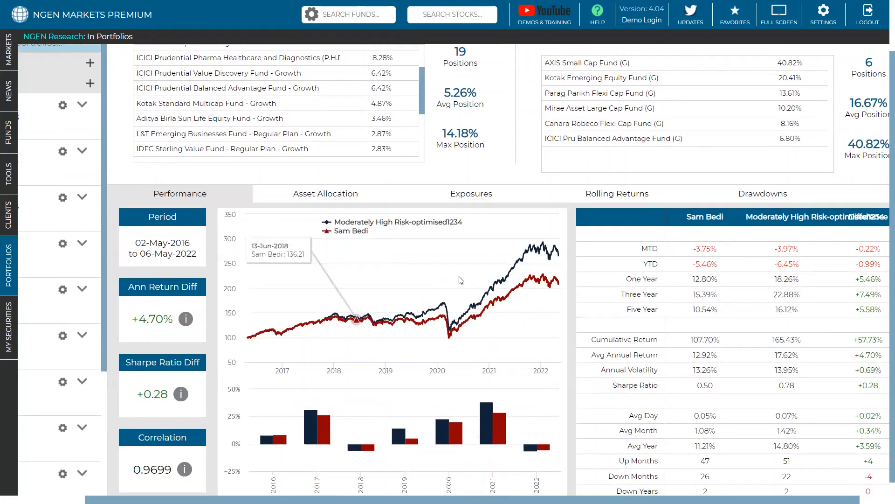
{"action": "left_click", "coordinate": [364, 198]}
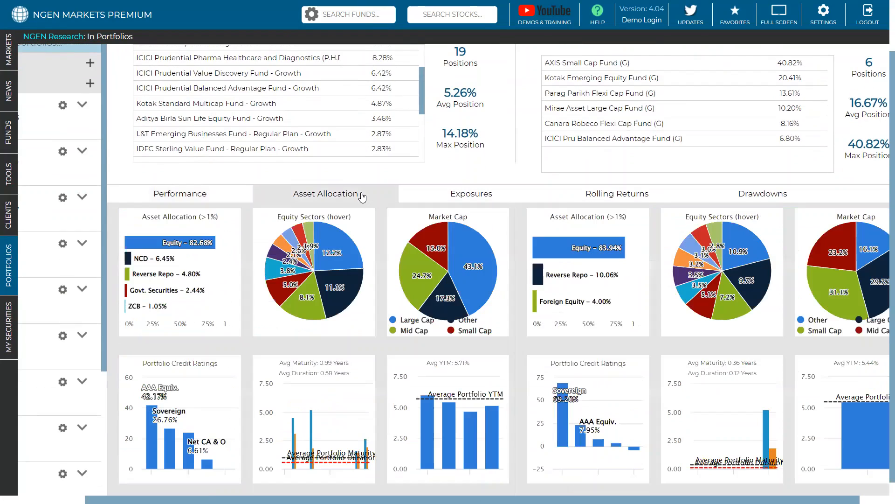
{"action": "left_click", "coordinate": [753, 196]}
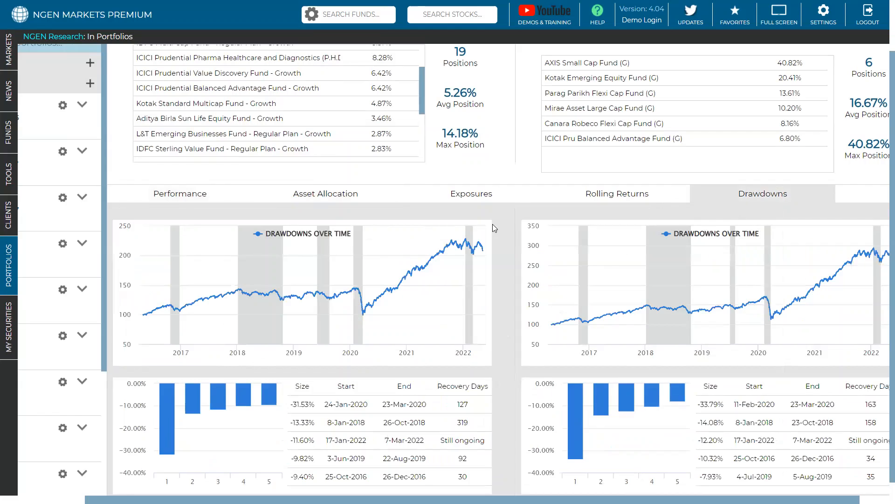
{"action": "left_click", "coordinate": [188, 195]}
{"action": "scroll", "coordinate": [381, 187], "scroll_direction": "up", "scroll_amount": 1}
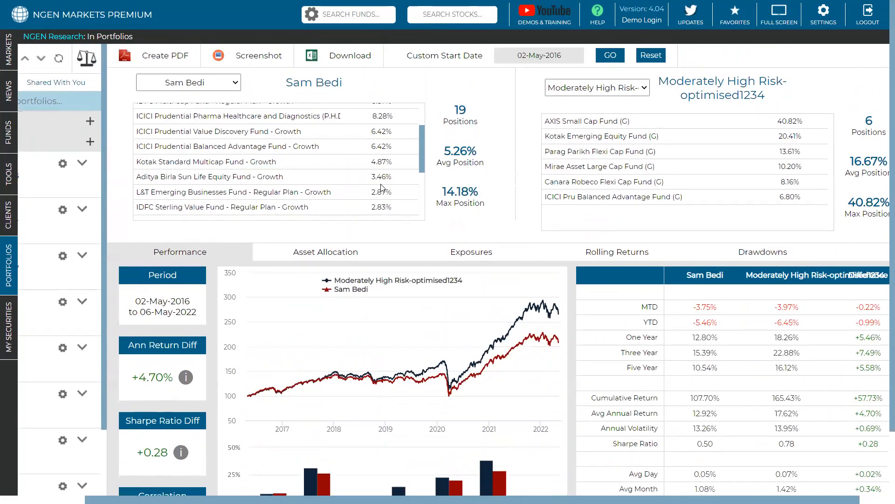
Step: Review the client portfolio's holdings again and examine its performance against Moderately High Risk-optimised1234, including the annual return difference
{"action": "left_click_drag", "start_coordinate": [424, 141], "coordinate": [433, 111]}
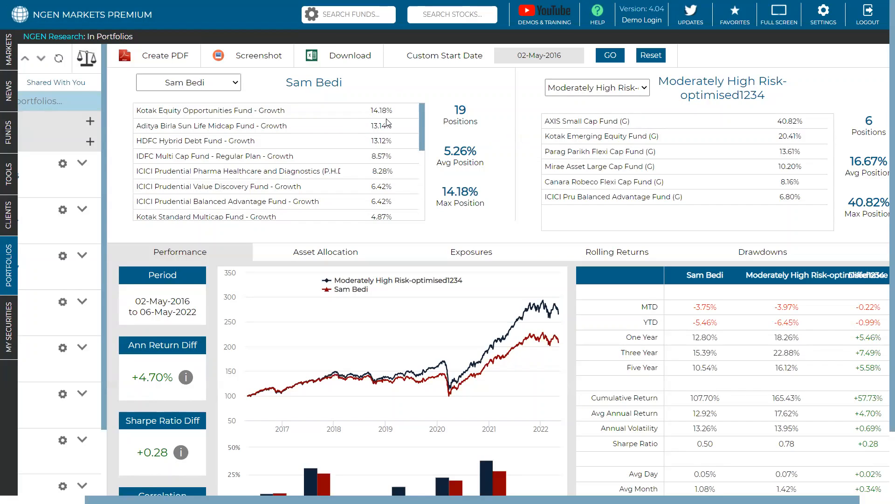
{"action": "scroll", "coordinate": [387, 123], "scroll_direction": "down", "scroll_amount": 5}
{"action": "scroll", "coordinate": [500, 153], "scroll_direction": "down", "scroll_amount": 1}
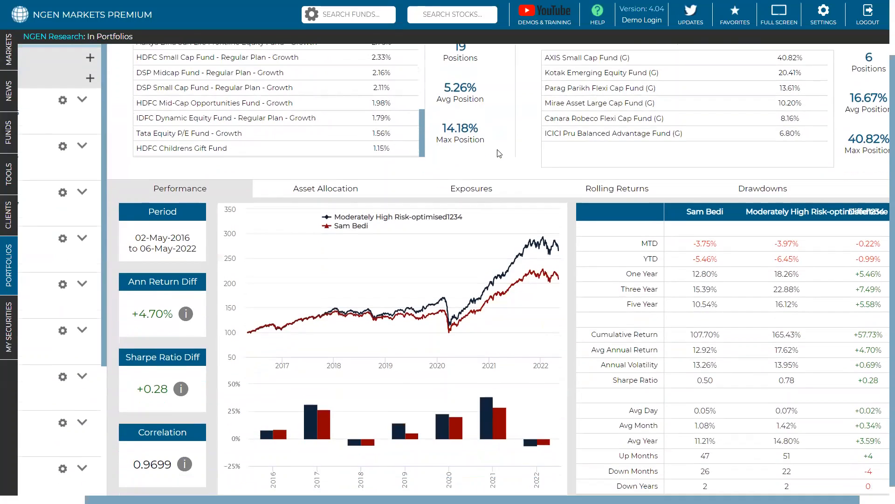
{"action": "scroll", "coordinate": [499, 153], "scroll_direction": "down", "scroll_amount": 1}
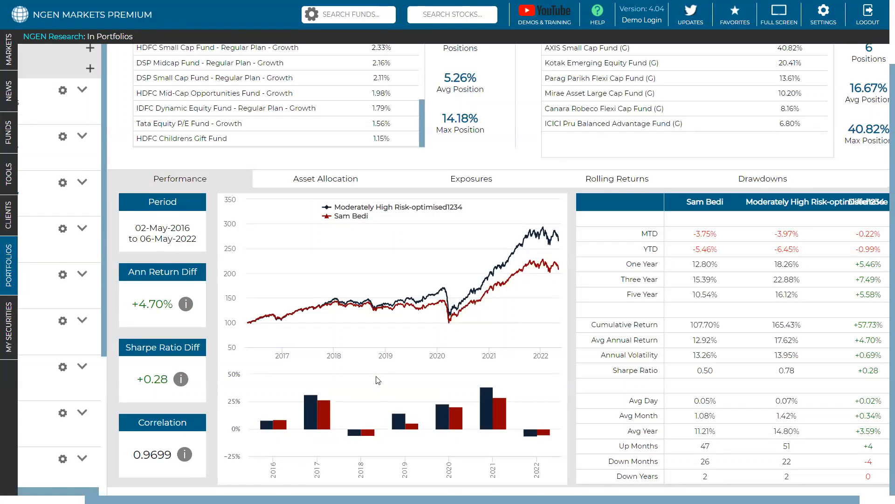
{"action": "scroll", "coordinate": [378, 380], "scroll_direction": "up", "scroll_amount": 2}
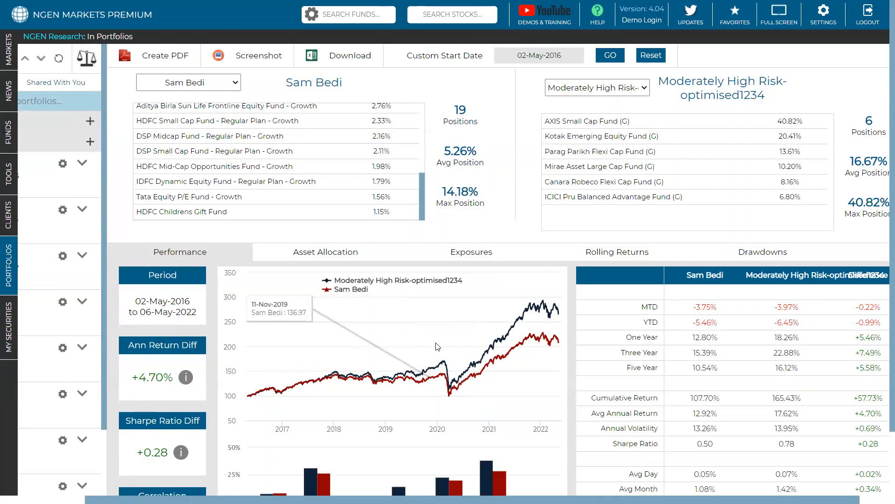
{"action": "scroll", "coordinate": [559, 282], "scroll_direction": "down", "scroll_amount": 2}
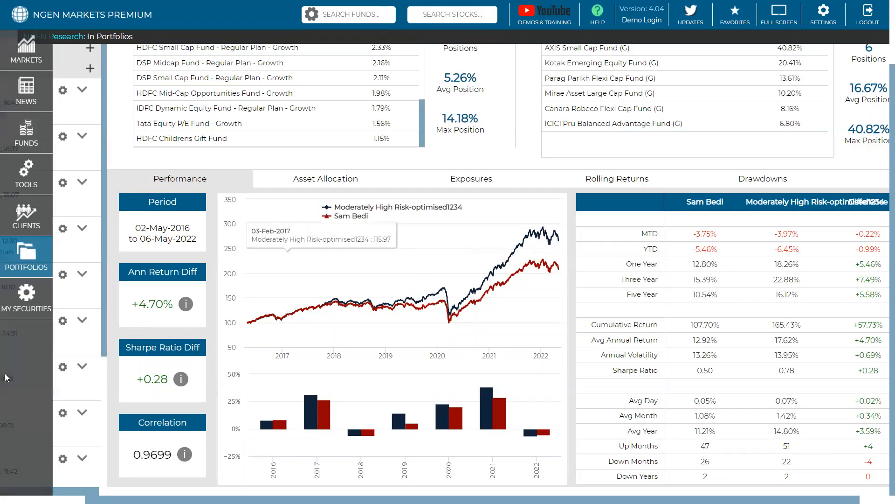
{"action": "left_click_drag", "start_coordinate": [176, 303], "coordinate": [126, 306]}
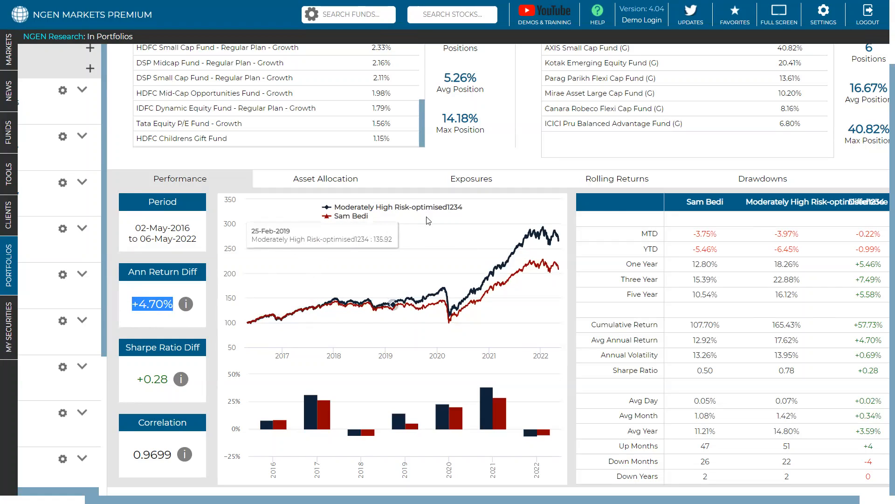
{"action": "scroll", "coordinate": [362, 185], "scroll_direction": "up", "scroll_amount": 1}
{"action": "scroll", "coordinate": [361, 184], "scroll_direction": "up", "scroll_amount": 1}
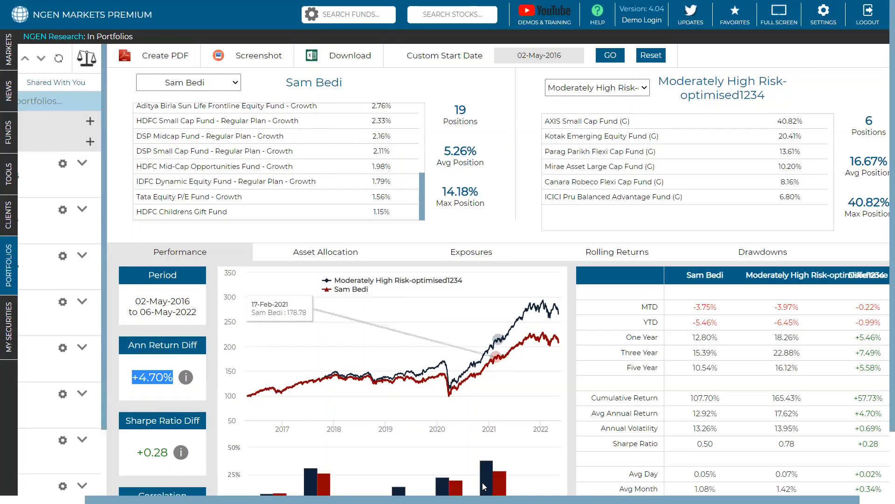
Step: Examine the growth chart, yearly return bars and performance statistics of both portfolios together with the client portfolio's largest holdings
{"action": "mouse_move", "coordinate": [484, 485]}
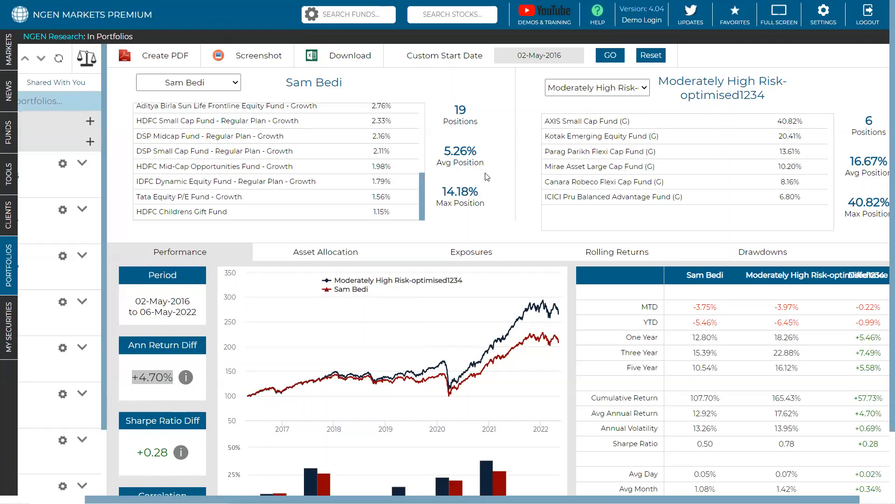
{"action": "scroll", "coordinate": [392, 189], "scroll_direction": "up", "scroll_amount": 5}
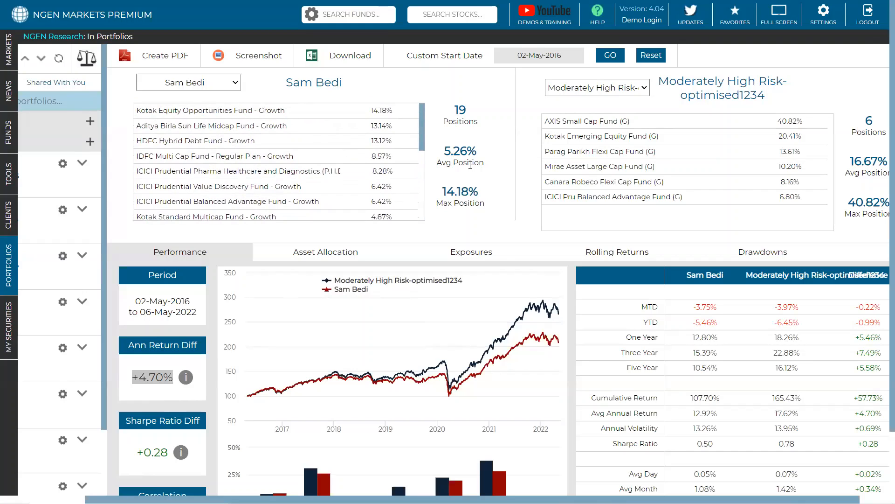
{"action": "scroll", "coordinate": [470, 165], "scroll_direction": "down", "scroll_amount": 1}
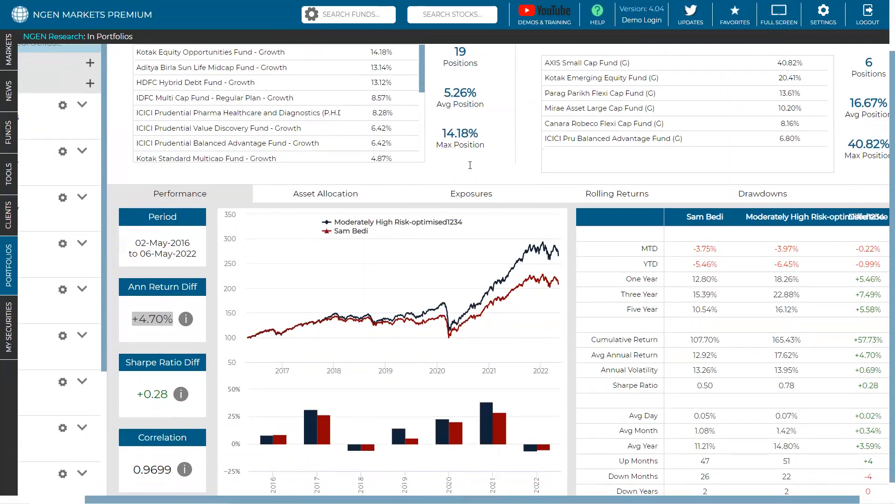
{"action": "mouse_move", "coordinate": [244, 337]}
{"action": "mouse_move", "coordinate": [245, 356]}
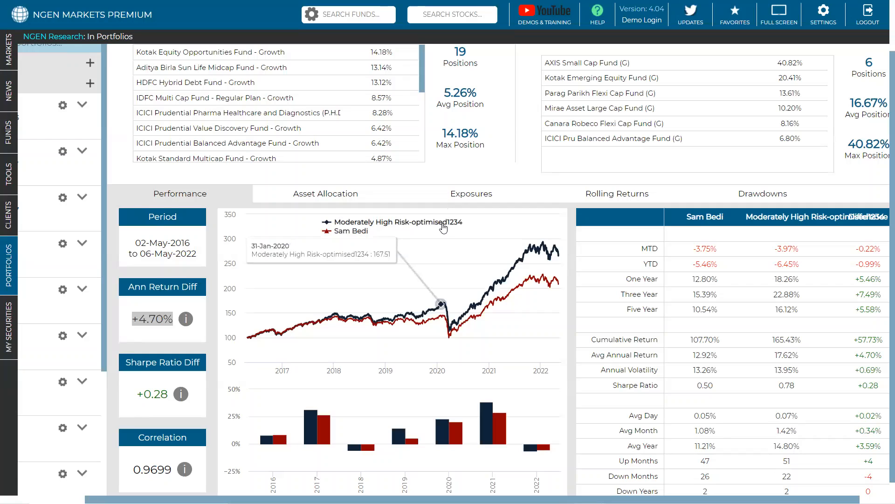
{"action": "scroll", "coordinate": [443, 227], "scroll_direction": "down", "scroll_amount": 1}
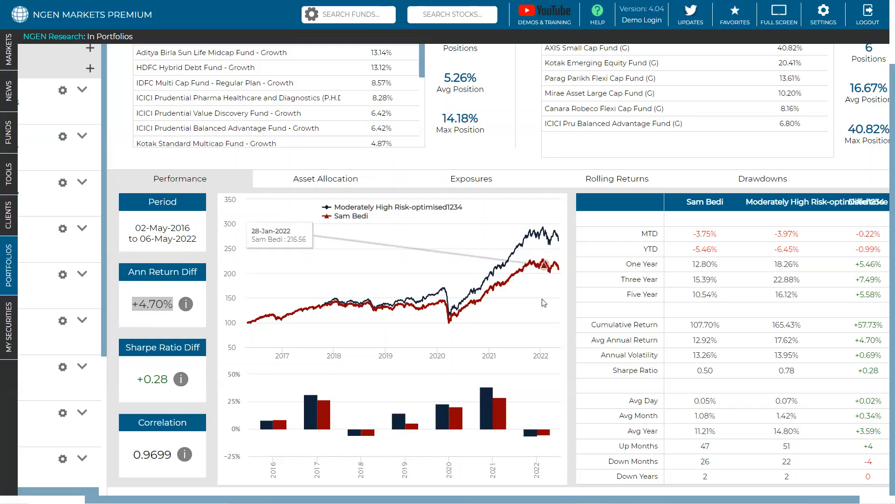
{"action": "scroll", "coordinate": [406, 256], "scroll_direction": "up", "scroll_amount": 2}
{"action": "scroll", "coordinate": [405, 282], "scroll_direction": "down", "scroll_amount": 2}
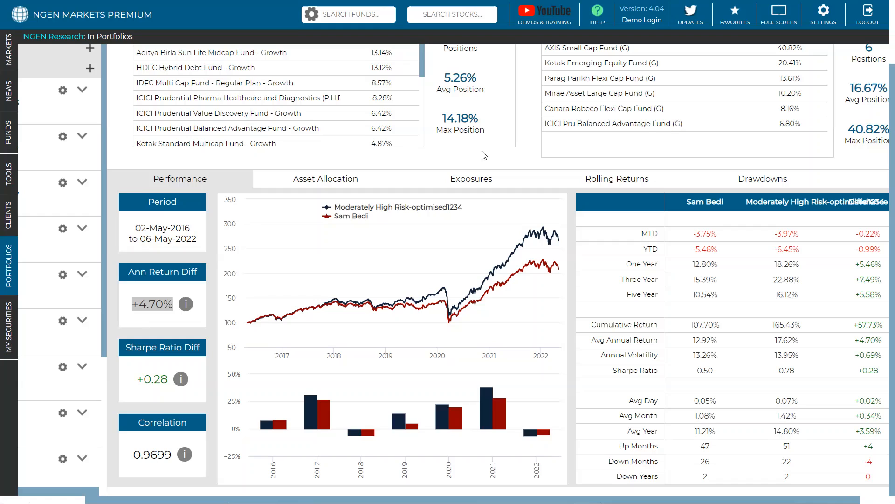
{"action": "scroll", "coordinate": [484, 155], "scroll_direction": "up", "scroll_amount": 2}
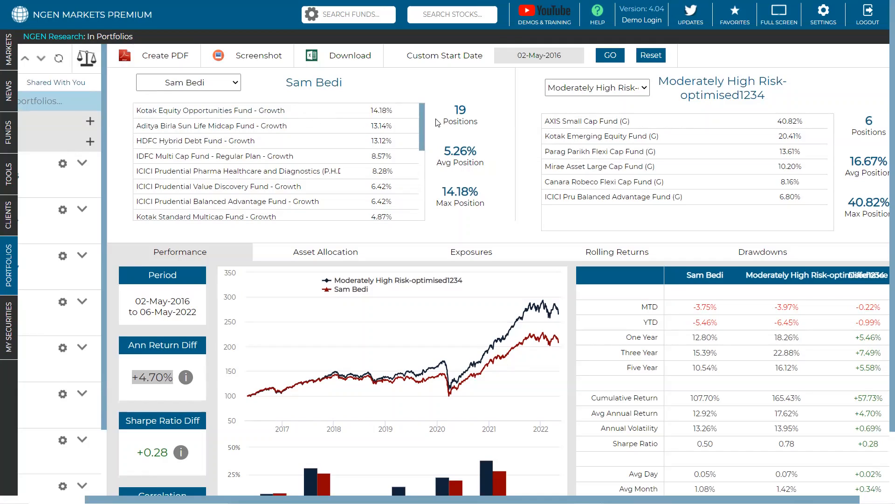
Step: Compare the number of positions in the client's portfolio and Moderately High Risk-optimised1234 against their performance charts
{"action": "double_click", "coordinate": [465, 111]}
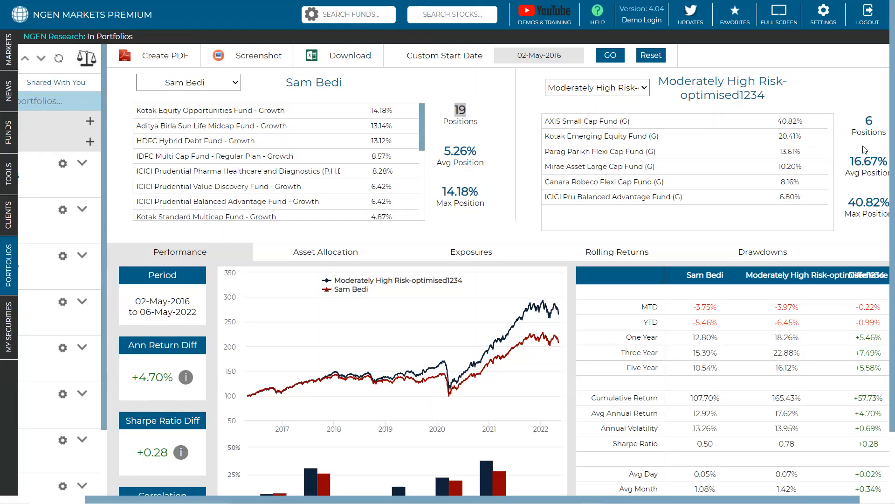
{"action": "scroll", "coordinate": [865, 149], "scroll_direction": "right", "scroll_amount": 2}
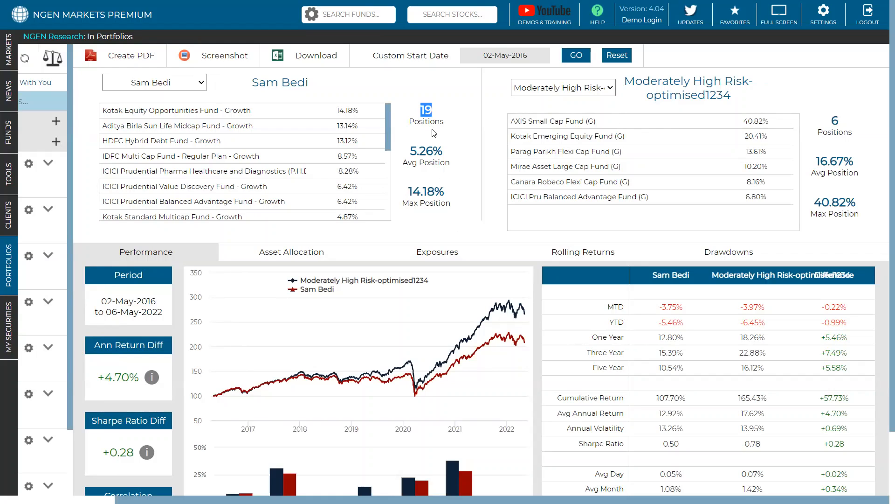
{"action": "scroll", "coordinate": [358, 132], "scroll_direction": "down", "scroll_amount": 4}
{"action": "scroll", "coordinate": [359, 132], "scroll_direction": "up", "scroll_amount": 4}
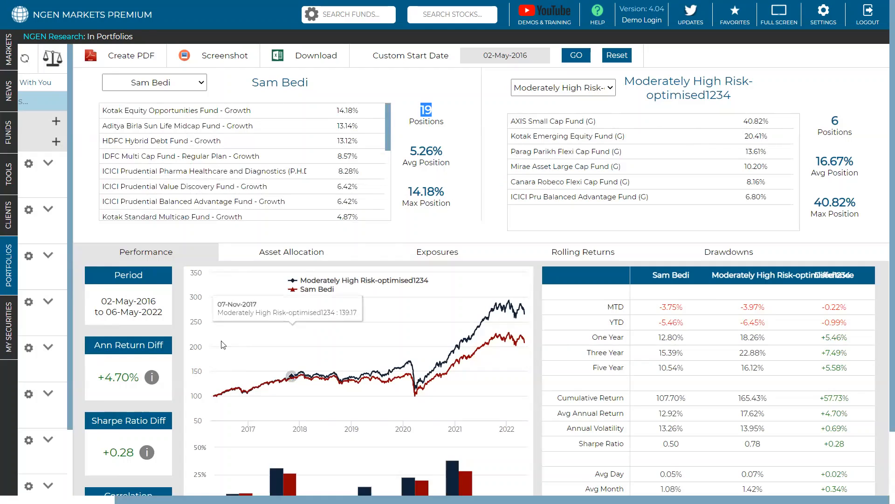
{"action": "scroll", "coordinate": [218, 349], "scroll_direction": "down", "scroll_amount": 1}
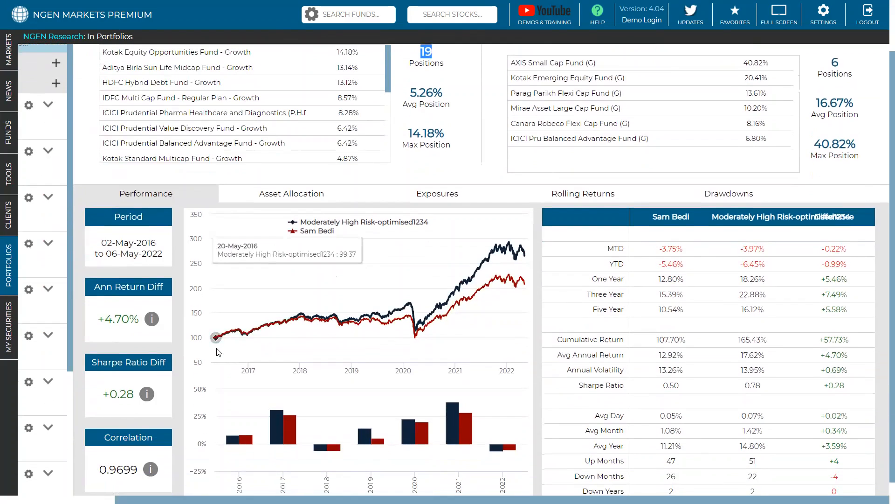
{"action": "mouse_move", "coordinate": [138, 405]}
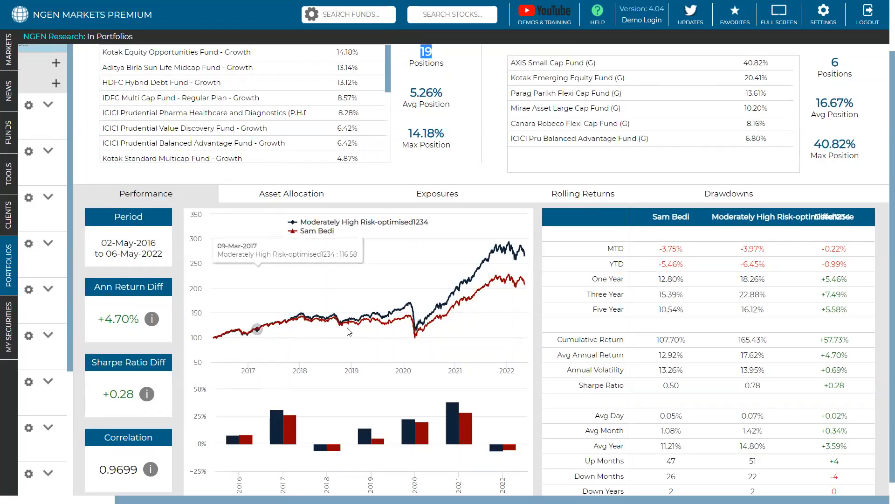
{"action": "scroll", "coordinate": [347, 331], "scroll_direction": "up", "scroll_amount": 1}
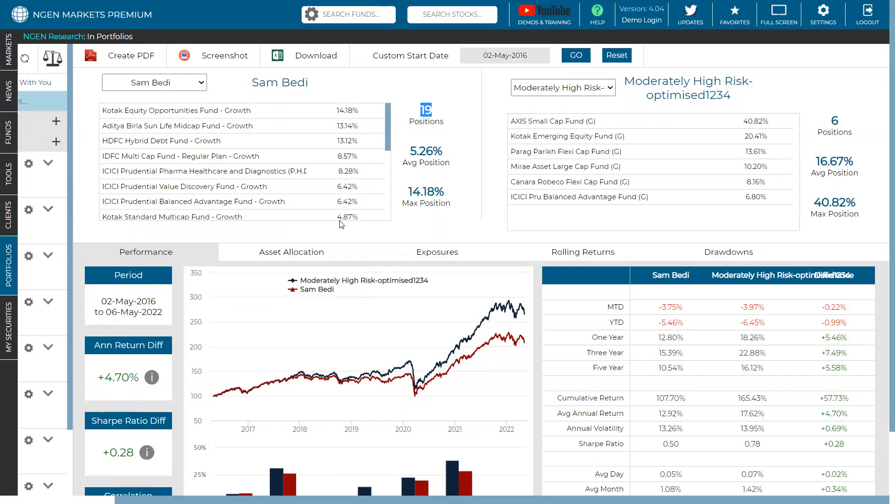
{"action": "left_click", "coordinate": [339, 238]}
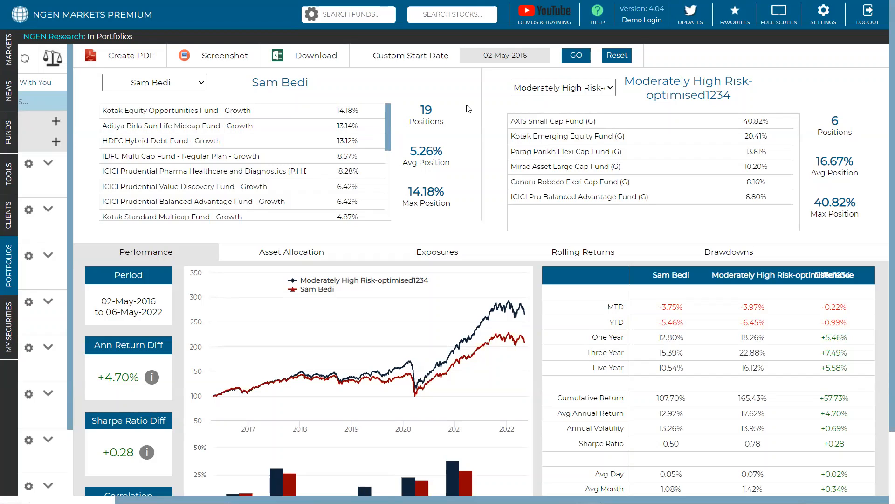
Step: Compare both portfolios' drawdowns, highlighting the size, dates and recovery days of the two largest declines
{"action": "left_click", "coordinate": [711, 254]}
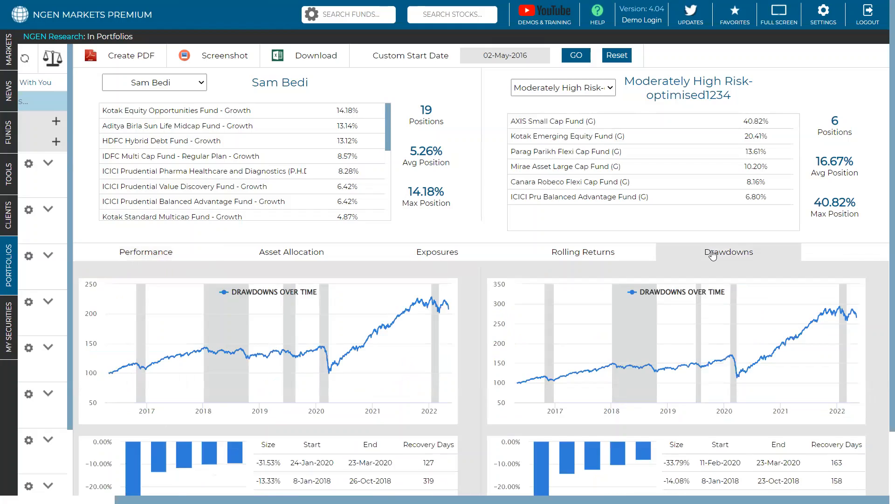
{"action": "scroll", "coordinate": [713, 255], "scroll_direction": "down", "scroll_amount": 3}
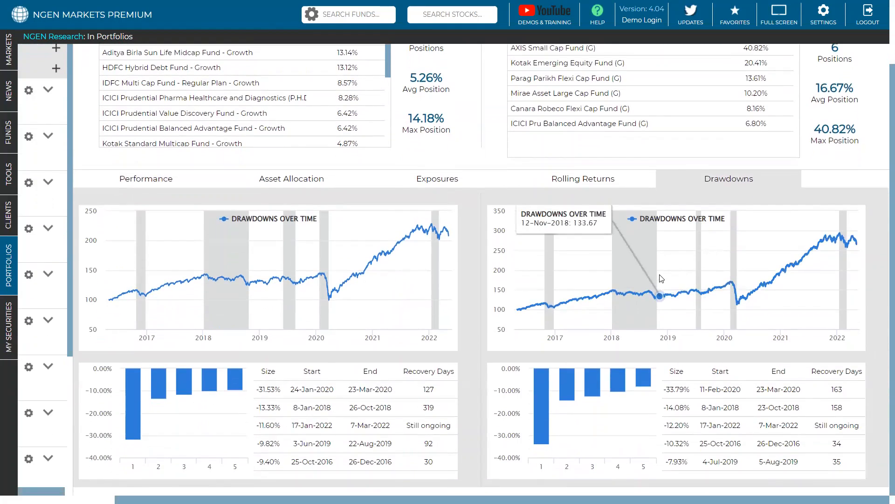
{"action": "left_click_drag", "start_coordinate": [280, 390], "coordinate": [256, 394]}
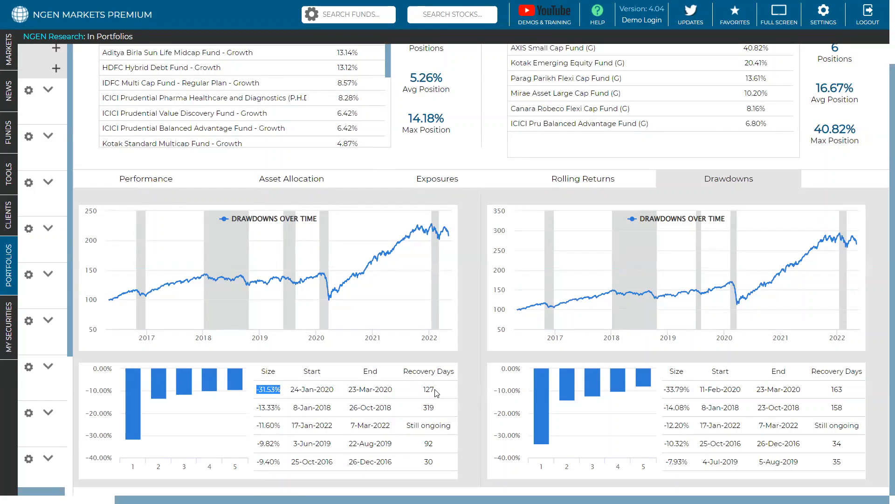
{"action": "left_click_drag", "start_coordinate": [437, 390], "coordinate": [423, 393]}
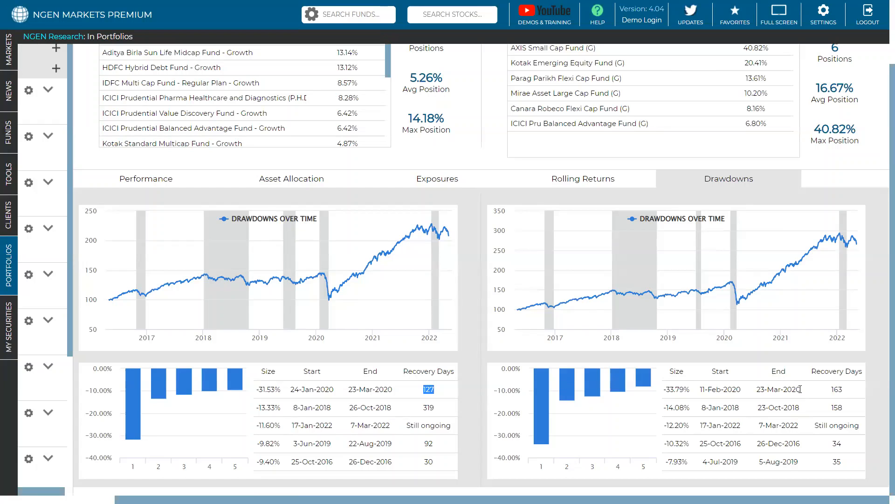
{"action": "left_click_drag", "start_coordinate": [436, 407], "coordinate": [422, 407]}
{"action": "left_click_drag", "start_coordinate": [293, 407], "coordinate": [441, 410]}
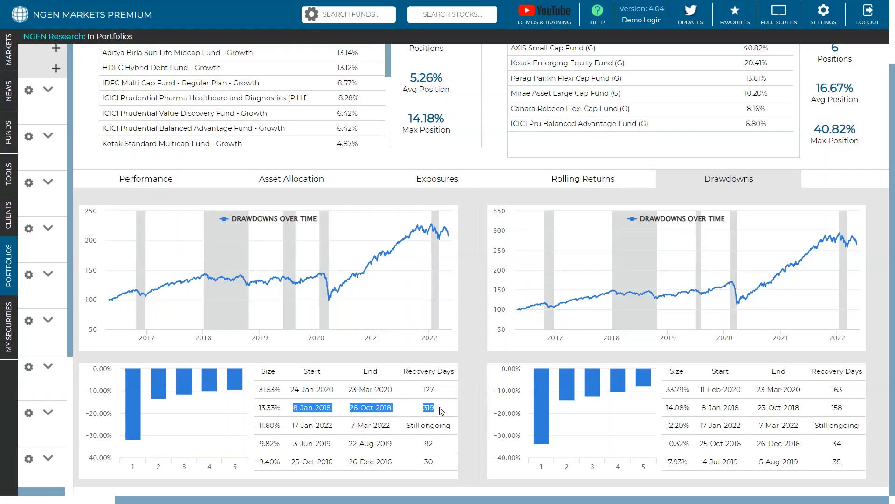
{"action": "left_click", "coordinate": [842, 406]}
{"action": "left_click_drag", "start_coordinate": [842, 407], "coordinate": [805, 411]}
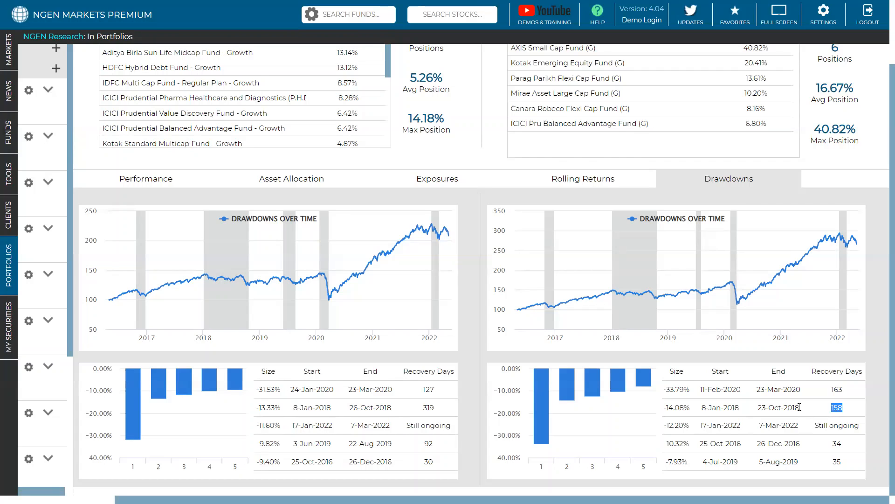
{"action": "left_click", "coordinate": [466, 405]}
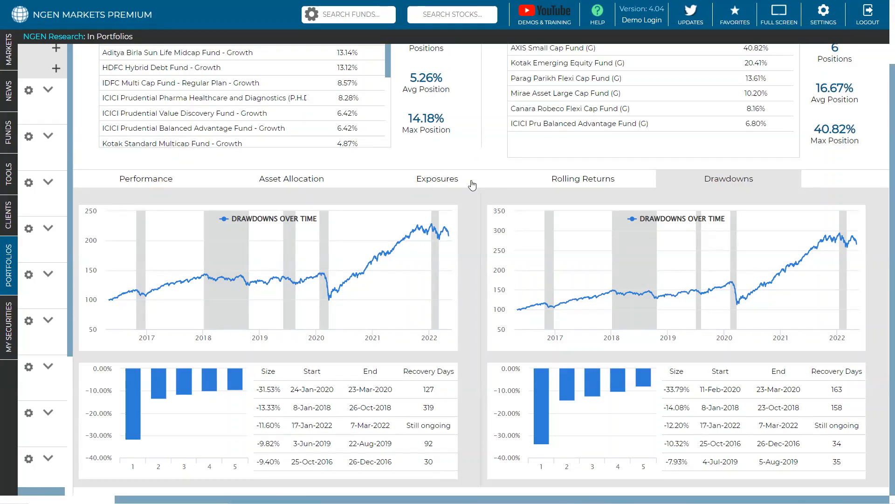
Step: Return to the performance comparison and review it together with the client portfolio's list of fund holdings
{"action": "scroll", "coordinate": [475, 172], "scroll_direction": "up", "scroll_amount": 2}
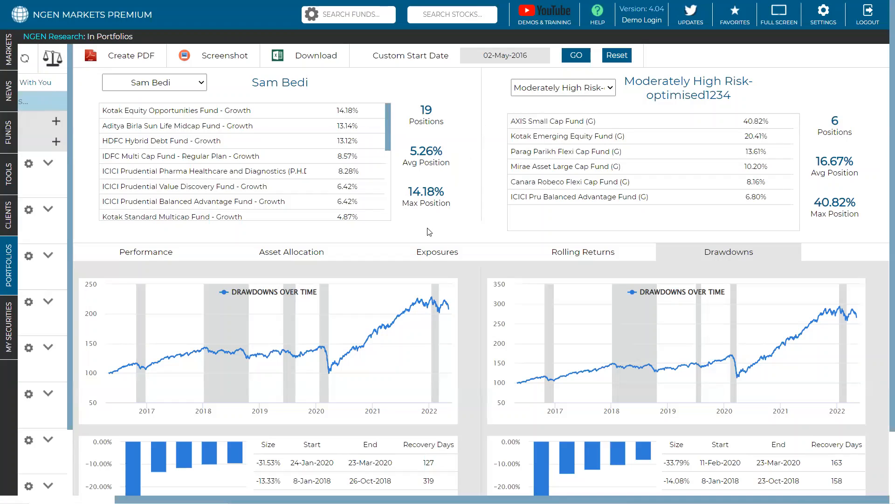
{"action": "left_click", "coordinate": [165, 253]}
{"action": "scroll", "coordinate": [338, 211], "scroll_direction": "down", "scroll_amount": 1}
{"action": "scroll", "coordinate": [344, 238], "scroll_direction": "down", "scroll_amount": 1}
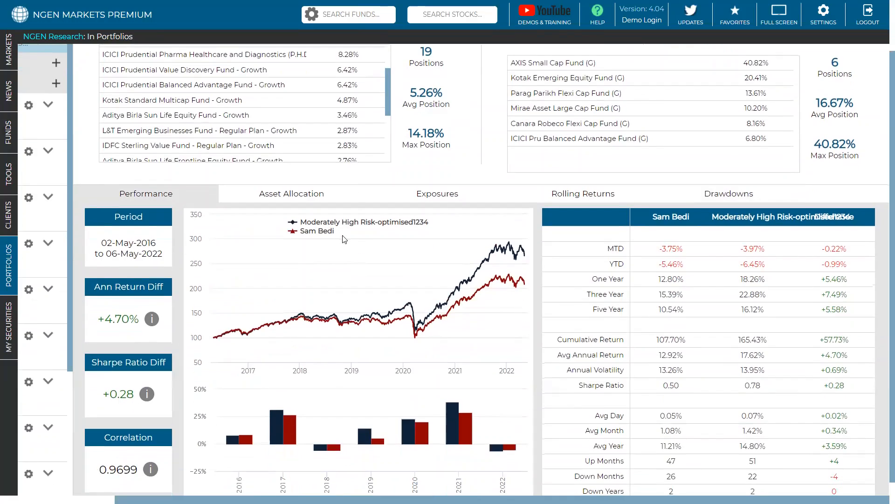
{"action": "scroll", "coordinate": [363, 116], "scroll_direction": "up", "scroll_amount": 1}
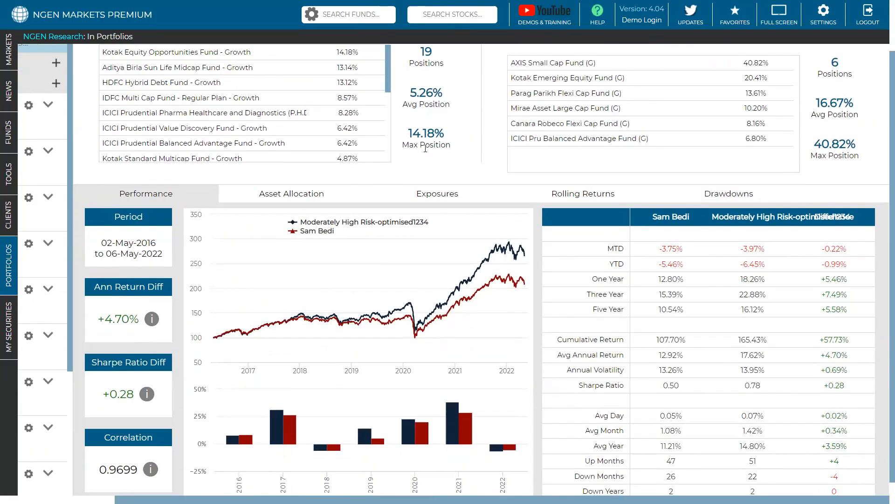
{"action": "scroll", "coordinate": [425, 148], "scroll_direction": "up", "scroll_amount": 1}
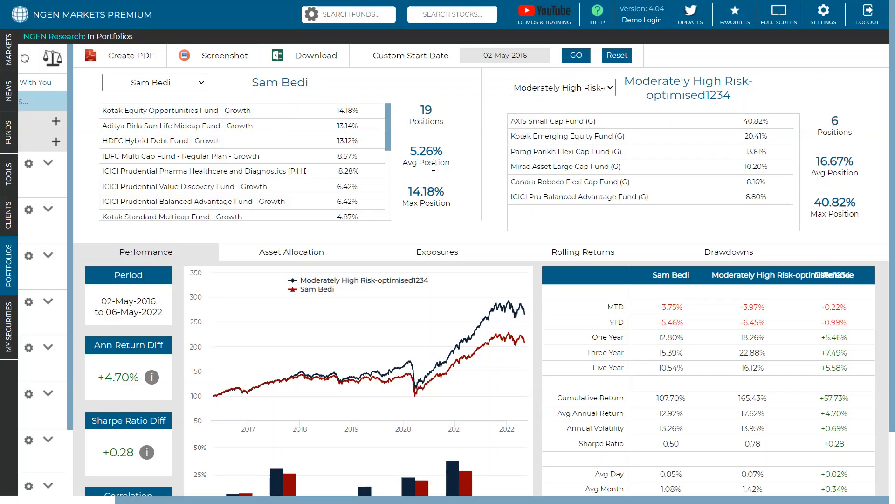
Step: Set the comparison's custom start date to 01-May-2019 and recalculate the results
{"action": "left_click", "coordinate": [521, 55]}
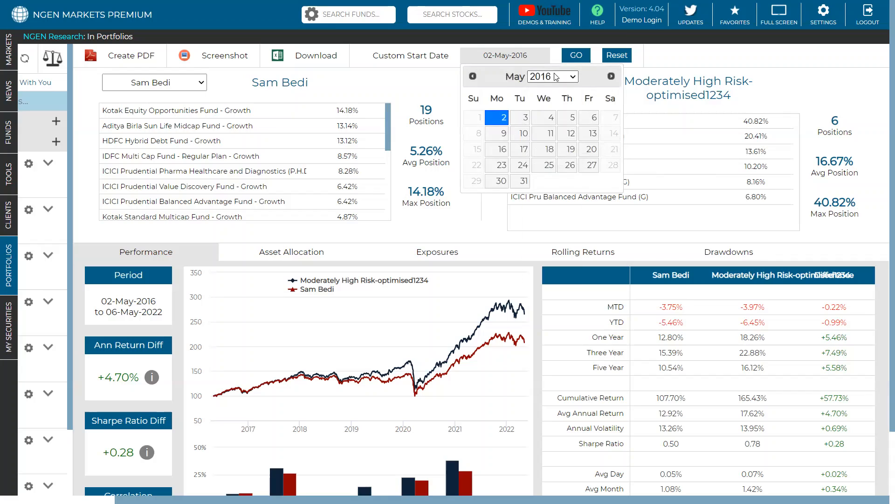
{"action": "left_click", "coordinate": [556, 76]}
{"action": "left_click", "coordinate": [550, 241]}
{"action": "left_click", "coordinate": [554, 119]}
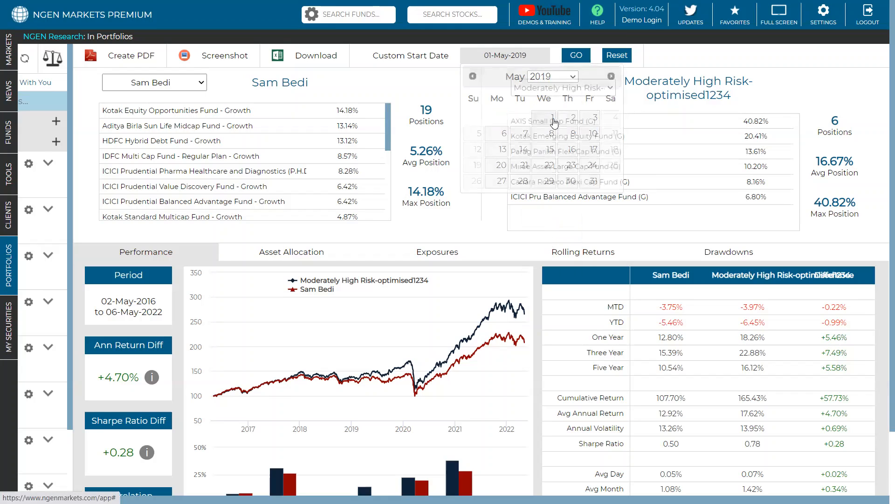
{"action": "left_click", "coordinate": [575, 58]}
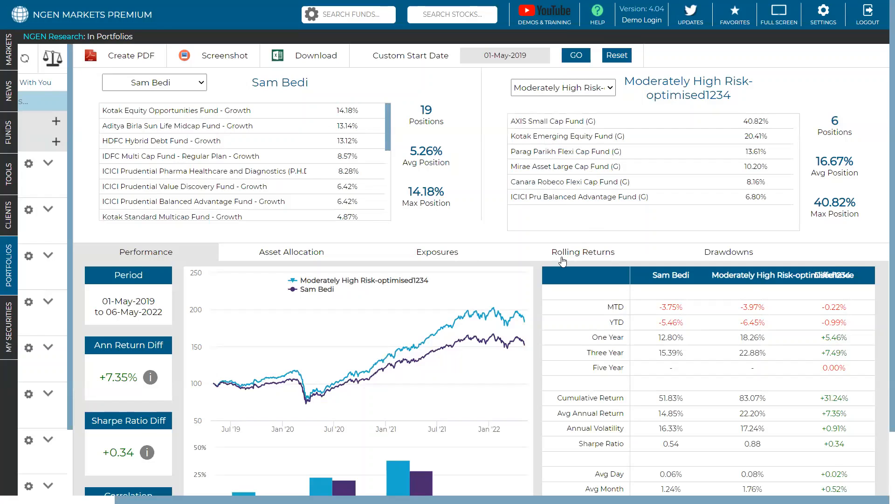
Step: Examine the performance chart, yearly returns and statistics for the new period, checking the start-date calendar without changing the date
{"action": "scroll", "coordinate": [563, 261], "scroll_direction": "down", "scroll_amount": 1}
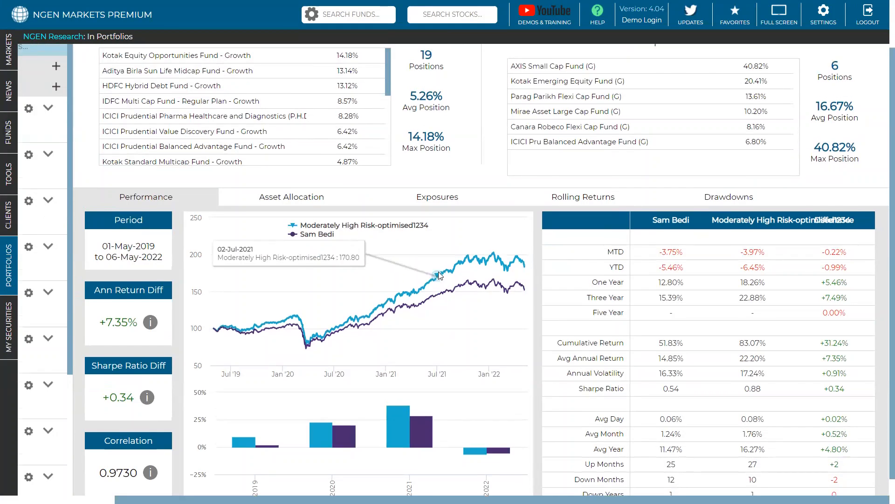
{"action": "scroll", "coordinate": [439, 273], "scroll_direction": "up", "scroll_amount": 1}
{"action": "left_click", "coordinate": [523, 54]}
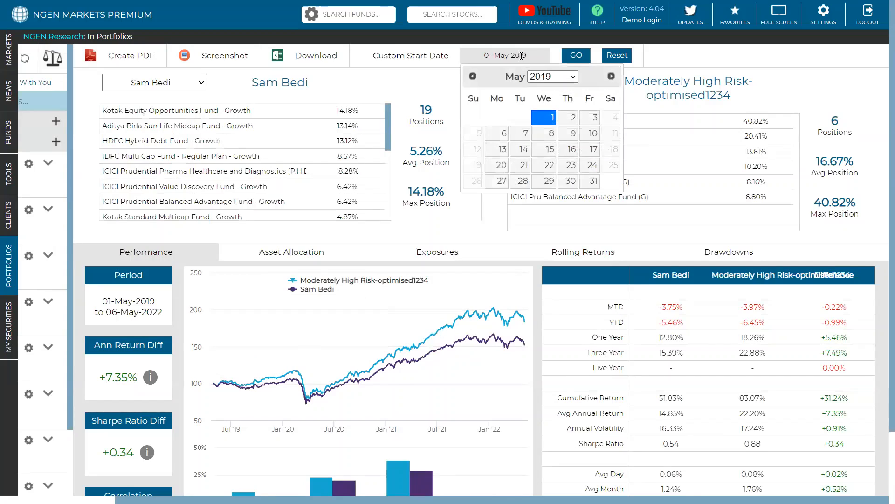
{"action": "left_click", "coordinate": [448, 75]}
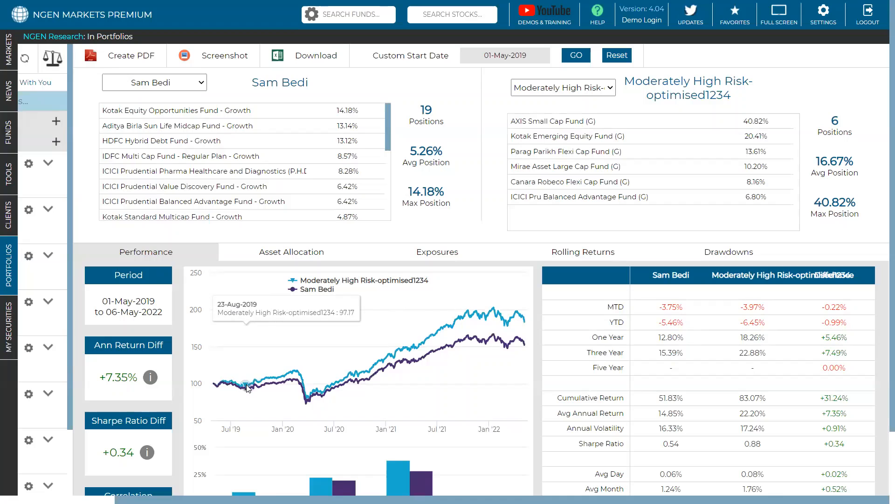
{"action": "scroll", "coordinate": [248, 389], "scroll_direction": "down", "scroll_amount": 1}
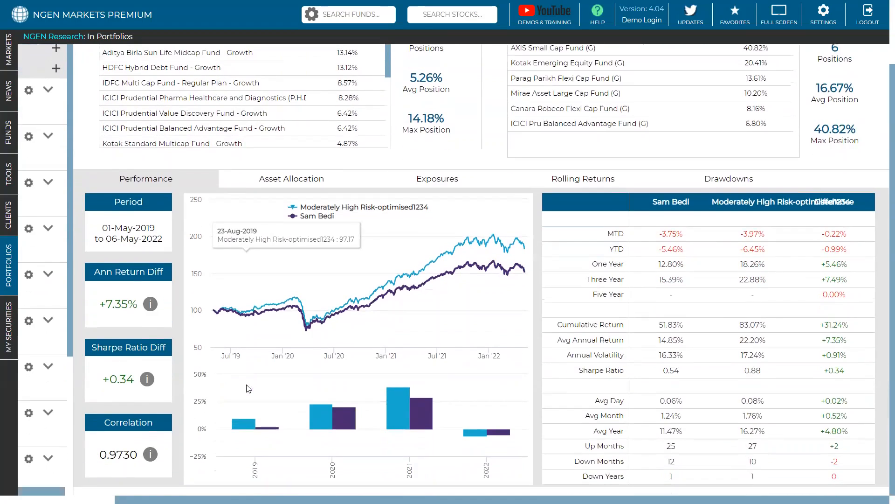
Step: Examine both portfolios' asset allocation, equity sector and market cap charts, and their rolling returns for the 2019 start date
{"action": "left_click", "coordinate": [284, 185]}
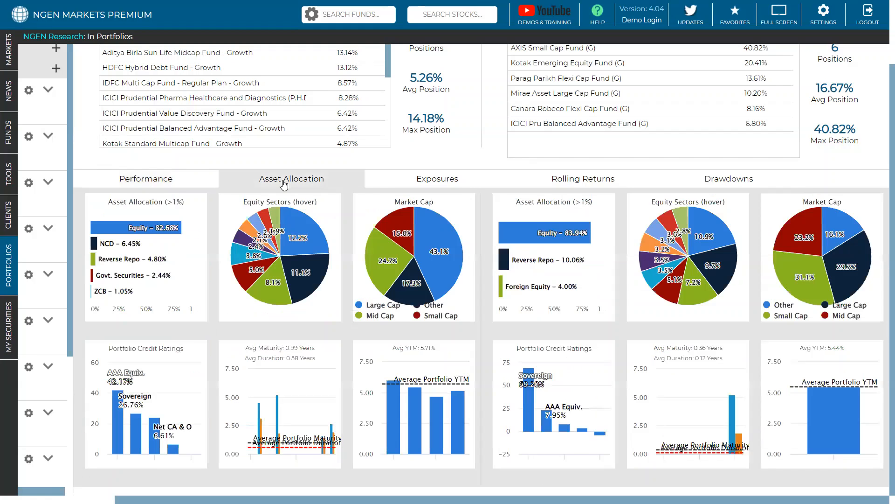
{"action": "mouse_move", "coordinate": [293, 236]}
{"action": "mouse_move", "coordinate": [305, 273]}
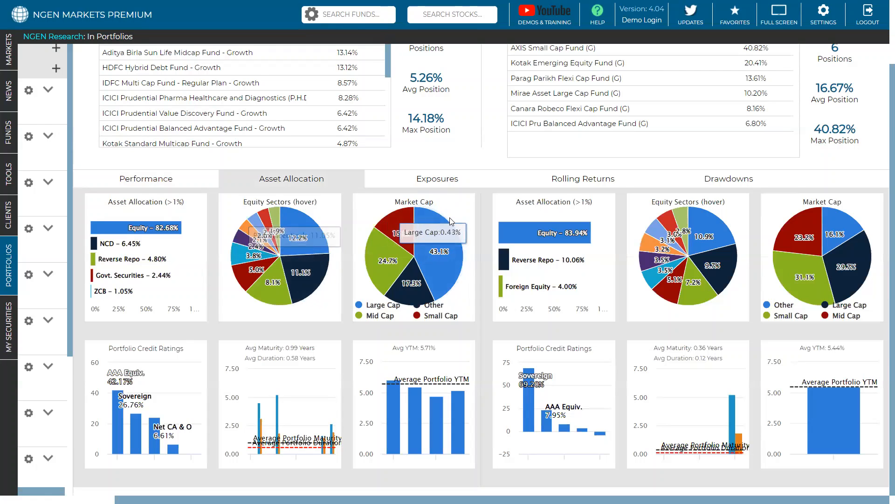
{"action": "left_click", "coordinate": [571, 180]}
{"action": "mouse_move", "coordinate": [630, 268]}
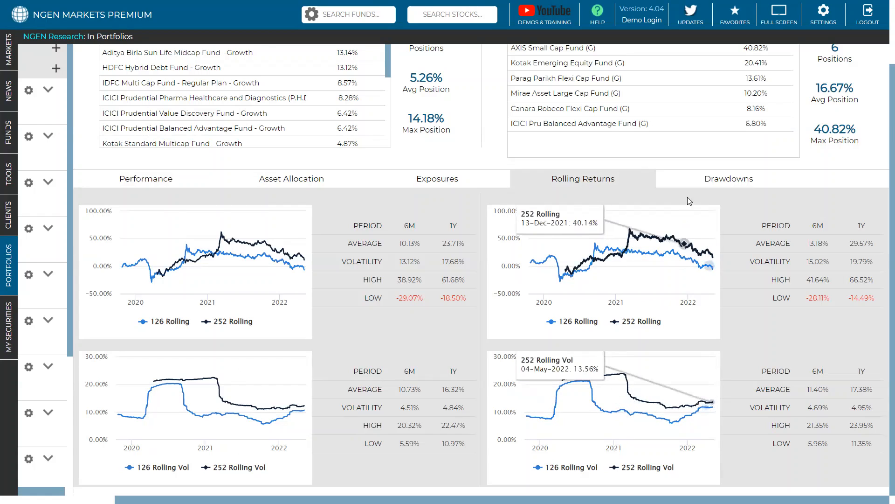
Step: Examine both portfolios' drawdown charts and recovery periods, and return to the performance comparison for the 2019 start date
{"action": "left_click", "coordinate": [705, 180]}
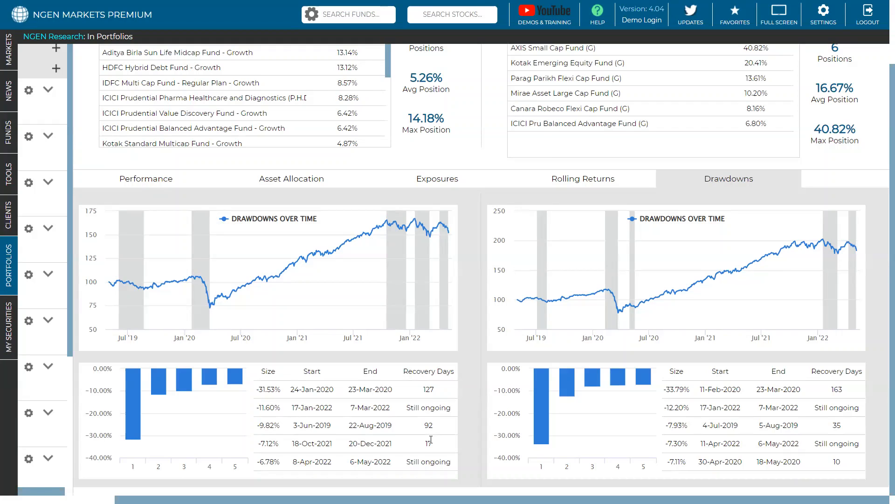
{"action": "scroll", "coordinate": [321, 335], "scroll_direction": "up", "scroll_amount": 2}
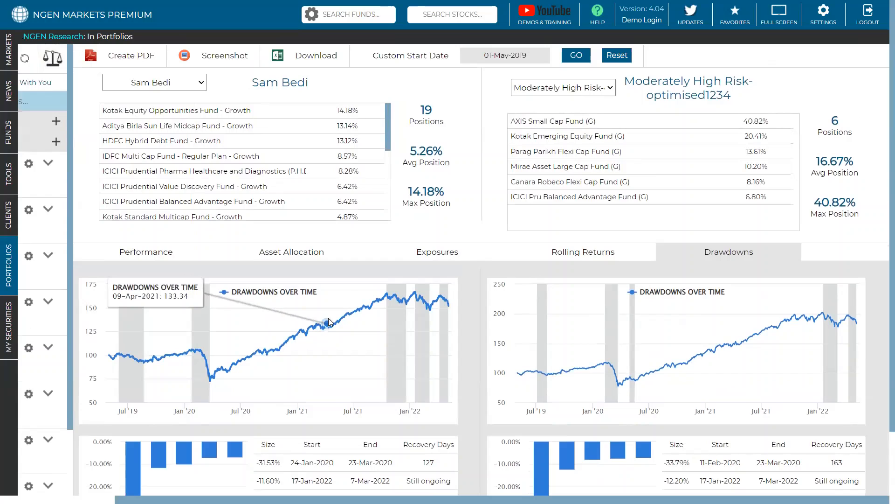
{"action": "left_click", "coordinate": [161, 256]}
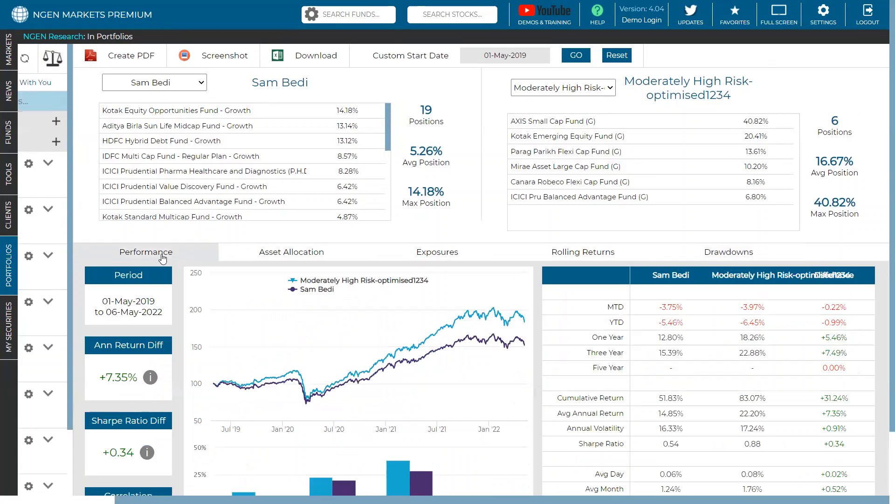
{"action": "scroll", "coordinate": [280, 310], "scroll_direction": "down", "scroll_amount": 1}
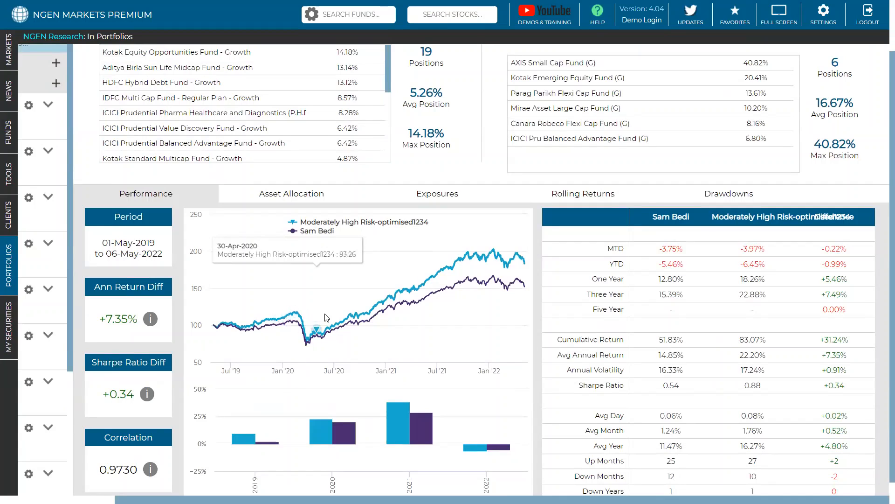
Step: Set the comparison's custom start date to 01-May-2020 and recalculate the results
{"action": "scroll", "coordinate": [324, 317], "scroll_direction": "up", "scroll_amount": 1}
{"action": "left_click", "coordinate": [508, 55]}
{"action": "left_click", "coordinate": [554, 77]}
{"action": "left_click", "coordinate": [556, 204]}
{"action": "key", "text": "Down"}
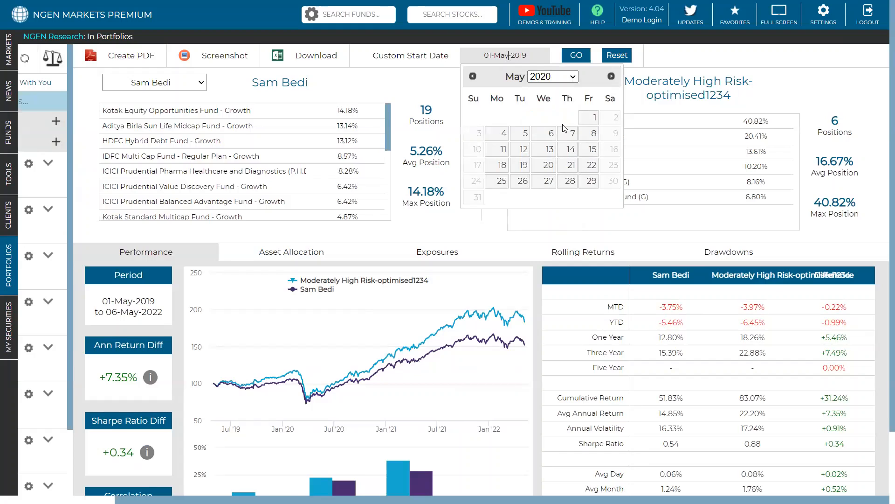
{"action": "left_click", "coordinate": [588, 118]}
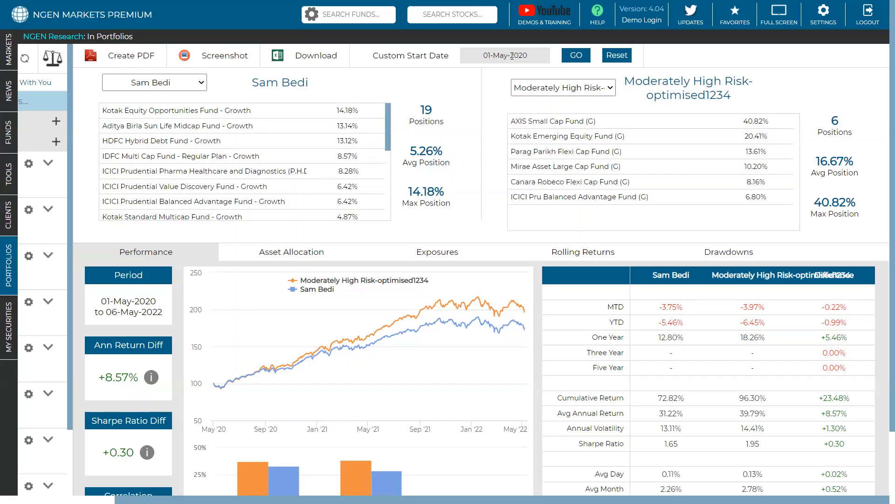
Step: Set the comparison's custom start date to 01-May-2018, recalculate, and check the performance results
{"action": "left_click", "coordinate": [512, 56]}
{"action": "left_click", "coordinate": [553, 76]}
{"action": "left_click", "coordinate": [548, 180]}
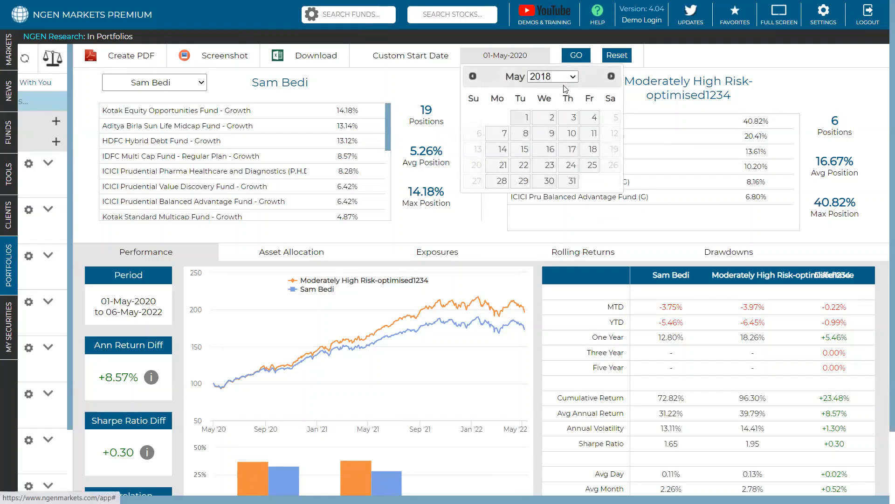
{"action": "left_click", "coordinate": [523, 118]}
{"action": "left_click", "coordinate": [577, 56]}
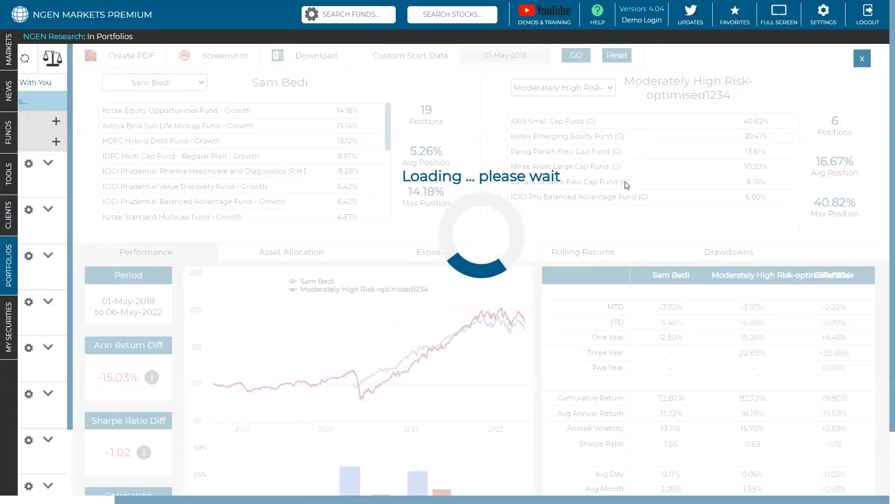
{"action": "scroll", "coordinate": [627, 185], "scroll_direction": "down", "scroll_amount": 2}
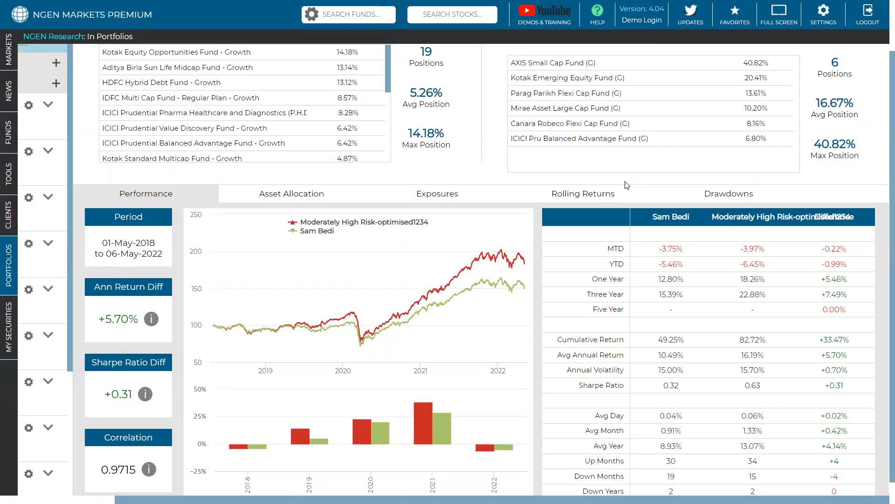
{"action": "scroll", "coordinate": [628, 185], "scroll_direction": "up", "scroll_amount": 2}
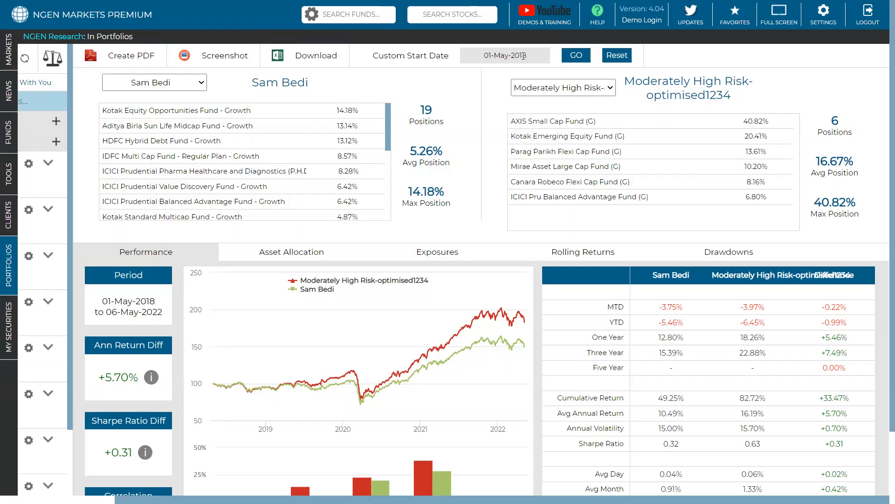
{"action": "left_click", "coordinate": [523, 56]}
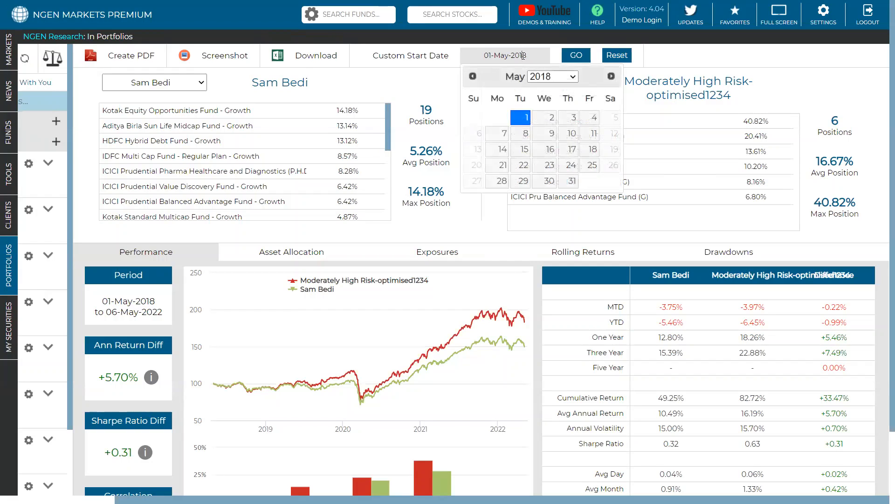
{"action": "left_click", "coordinate": [542, 79]}
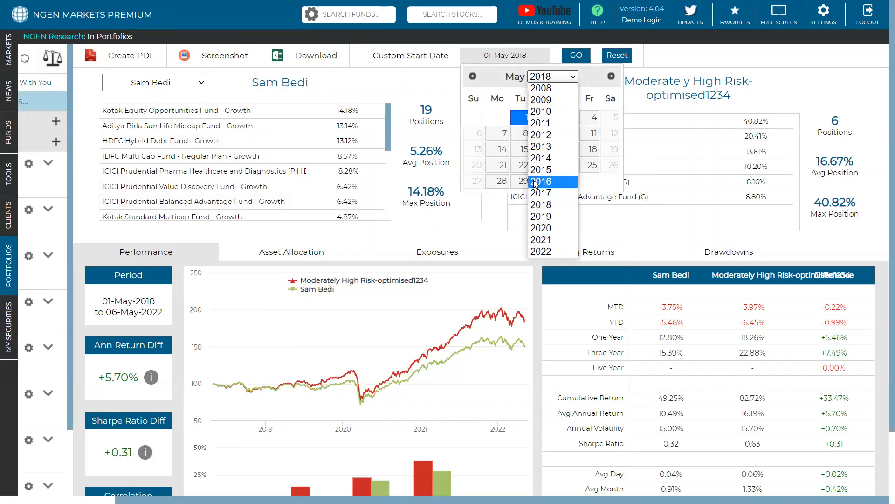
{"action": "left_click", "coordinate": [475, 224]}
Step: Examine the performance chart, yearly returns and statistics of both portfolios for the 2018 start date
{"action": "scroll", "coordinate": [495, 158], "scroll_direction": "down", "scroll_amount": 1}
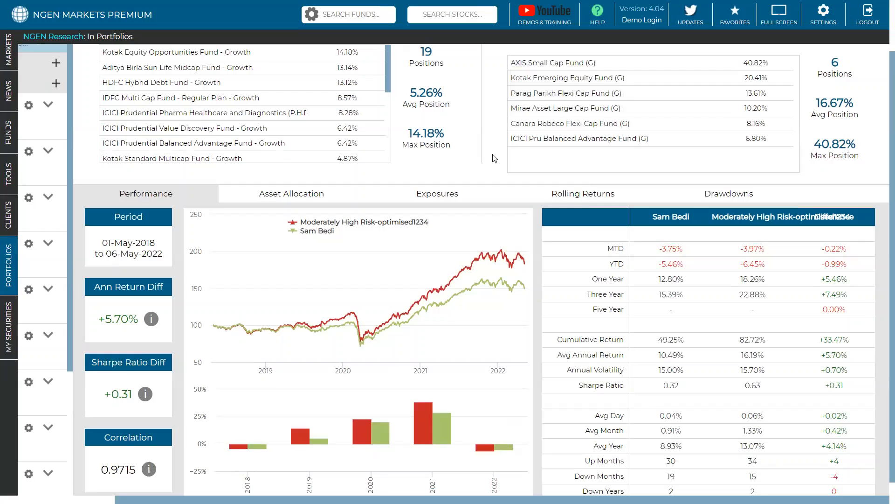
{"action": "scroll", "coordinate": [495, 159], "scroll_direction": "down", "scroll_amount": 1}
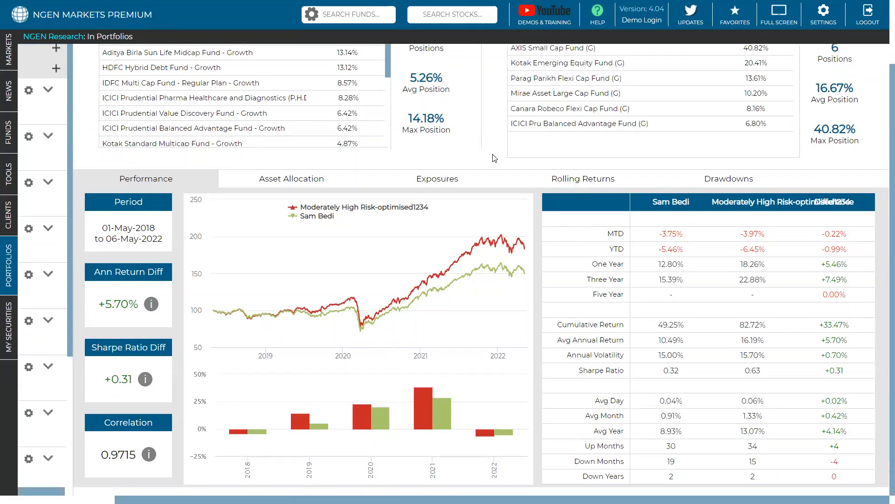
{"action": "mouse_move", "coordinate": [479, 227]}
{"action": "scroll", "coordinate": [434, 162], "scroll_direction": "up", "scroll_amount": 3}
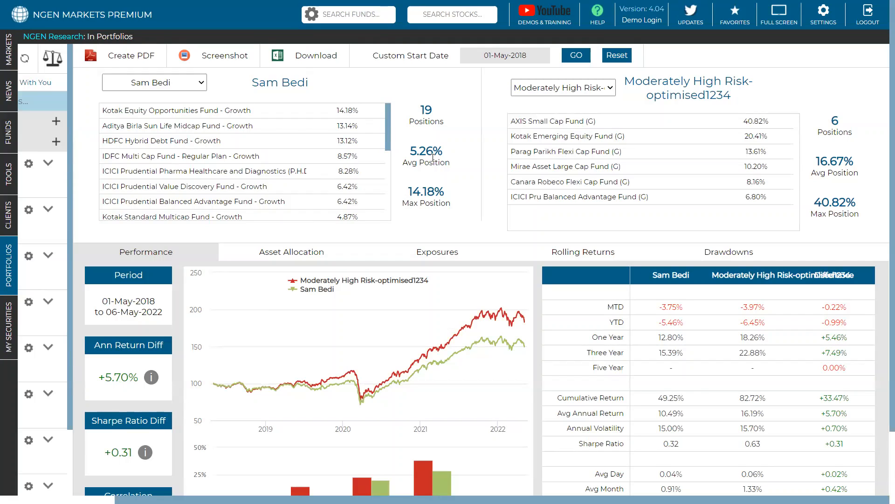
{"action": "scroll", "coordinate": [445, 194], "scroll_direction": "down", "scroll_amount": 2}
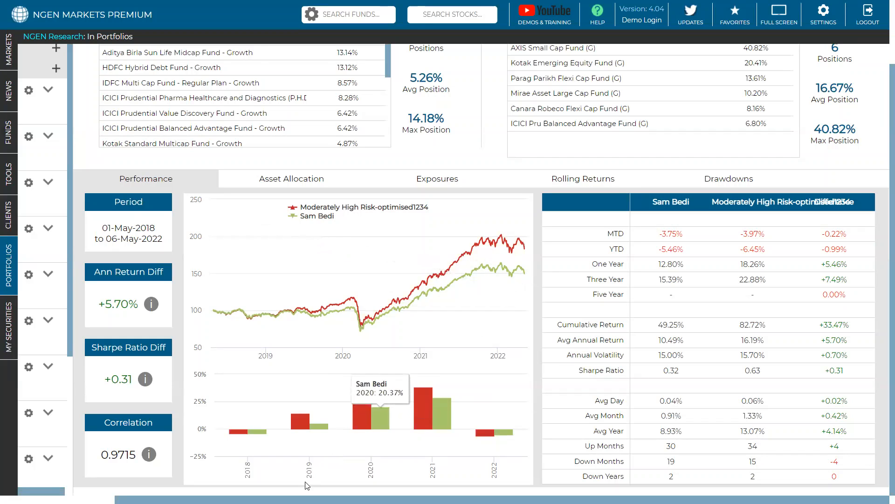
Step: Expand the Active portfolio folder and run the New Client Port portfolio
{"action": "scroll", "coordinate": [305, 485], "scroll_direction": "left", "scroll_amount": 2}
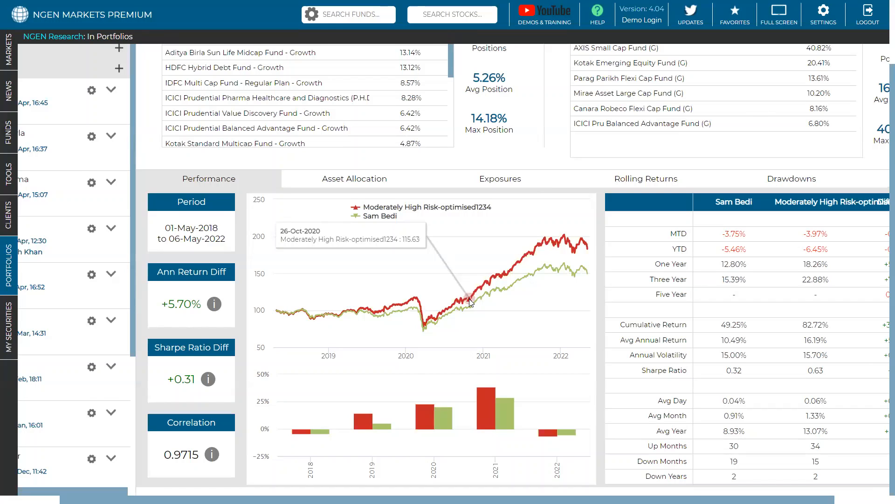
{"action": "scroll", "coordinate": [470, 302], "scroll_direction": "up", "scroll_amount": 2}
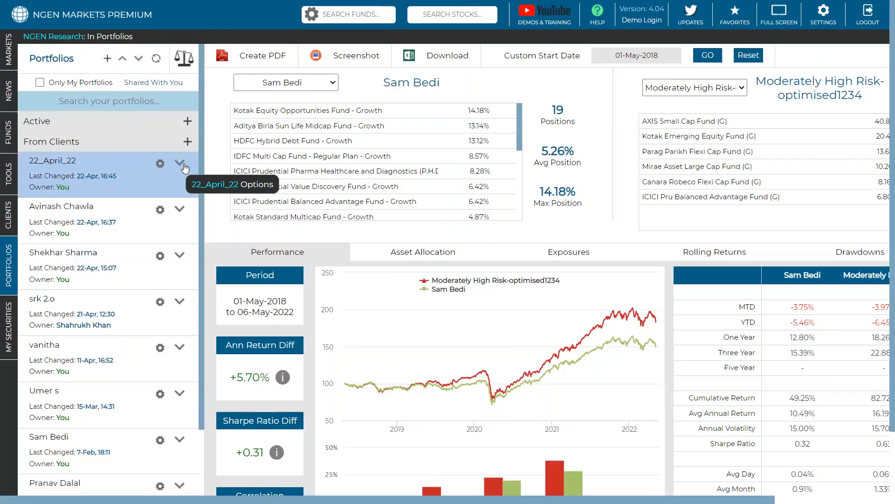
{"action": "left_click", "coordinate": [164, 122]}
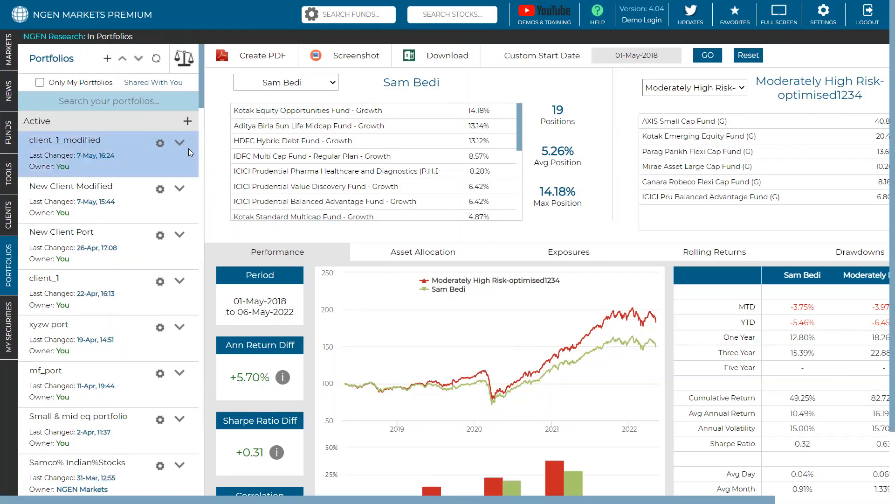
{"action": "left_click", "coordinate": [178, 190]}
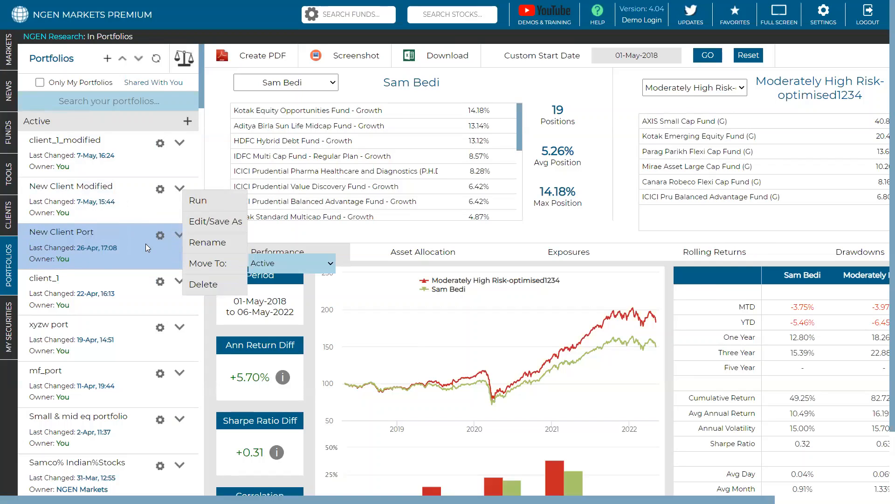
{"action": "left_click", "coordinate": [180, 234]}
{"action": "left_click", "coordinate": [201, 243]}
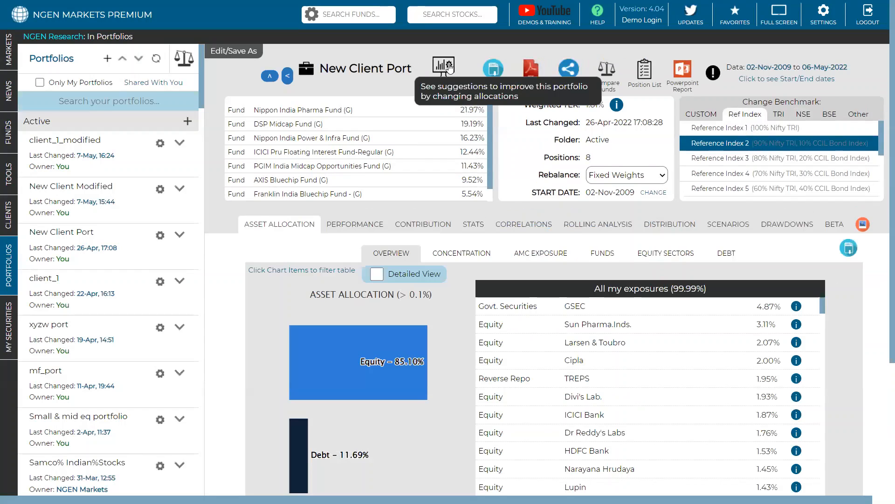
Step: Generate improvement suggestions for New Client Port, examine the ranking and value models' results and fund weights, and close them without saving
{"action": "left_click", "coordinate": [448, 68]}
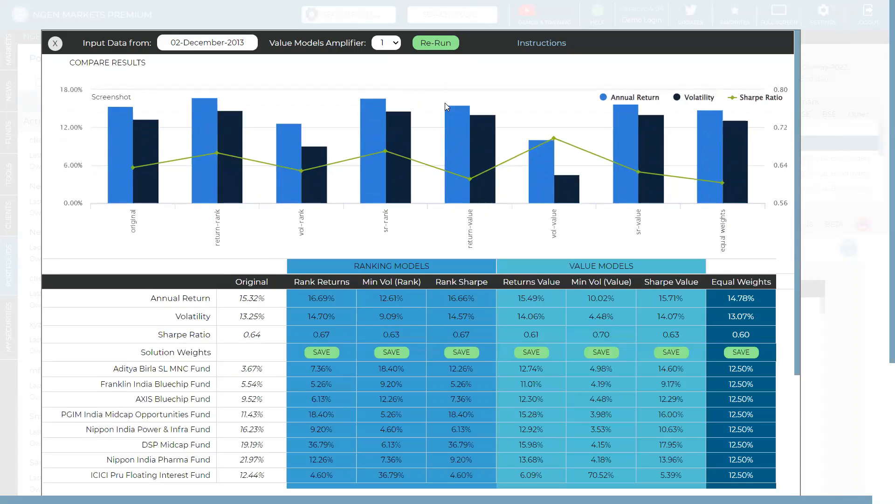
{"action": "scroll", "coordinate": [447, 106], "scroll_direction": "down", "scroll_amount": 1}
{"action": "mouse_move", "coordinate": [445, 104]}
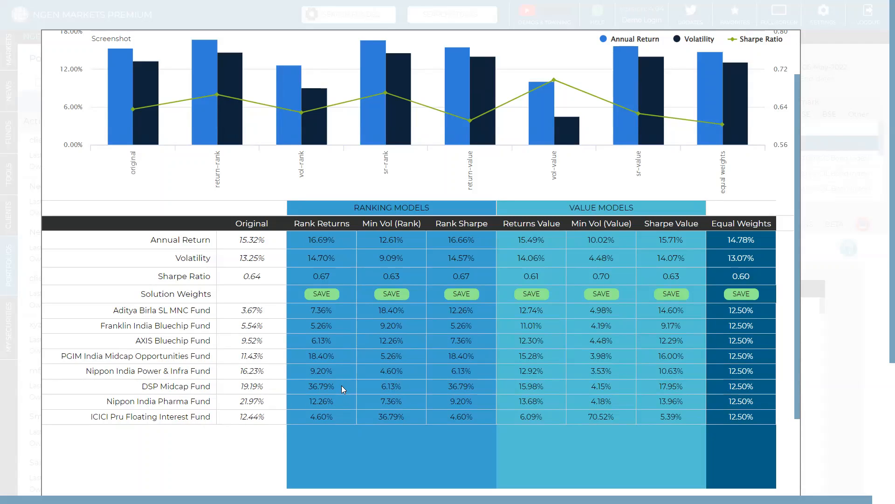
{"action": "left_click_drag", "start_coordinate": [341, 386], "coordinate": [320, 386]}
{"action": "left_click", "coordinate": [298, 384]}
{"action": "scroll", "coordinate": [298, 384], "scroll_direction": "up", "scroll_amount": 2}
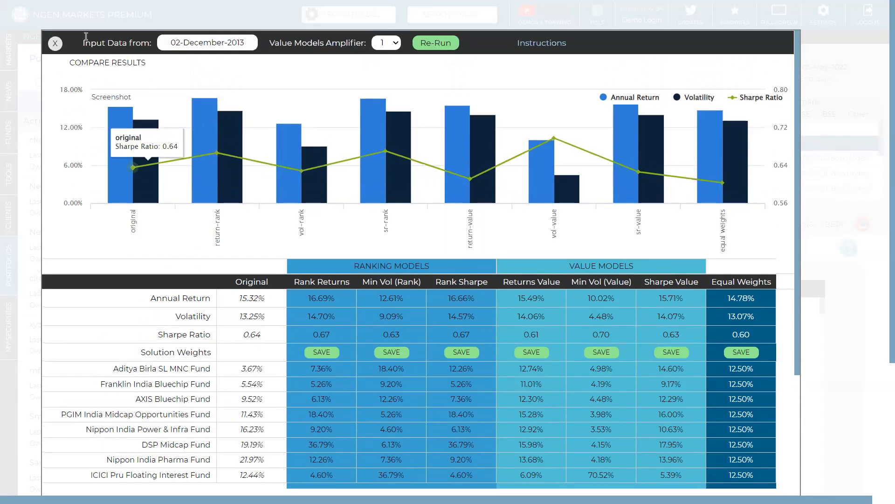
{"action": "left_click", "coordinate": [55, 44]}
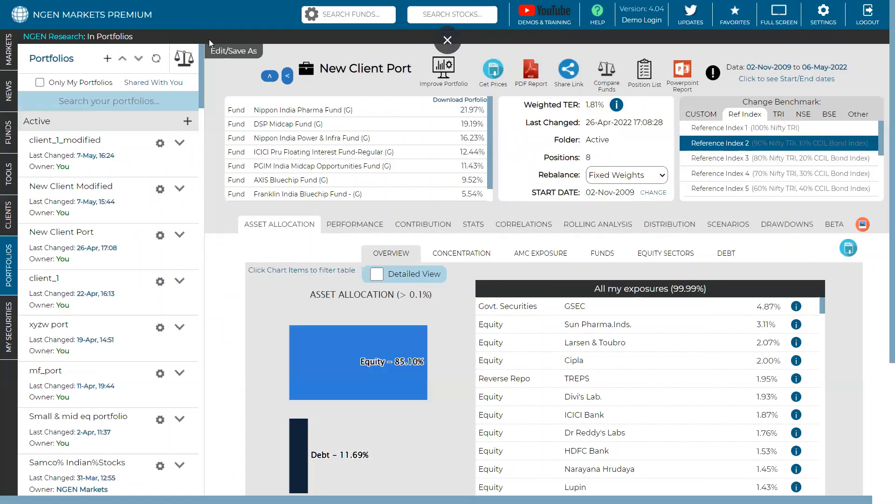
Step: Remove ICICI Pru Floating Interest Fund-Regular (G) from New Client Port, rescale the weights to 100%, update the portfolio and rerun it
{"action": "left_click", "coordinate": [226, 49]}
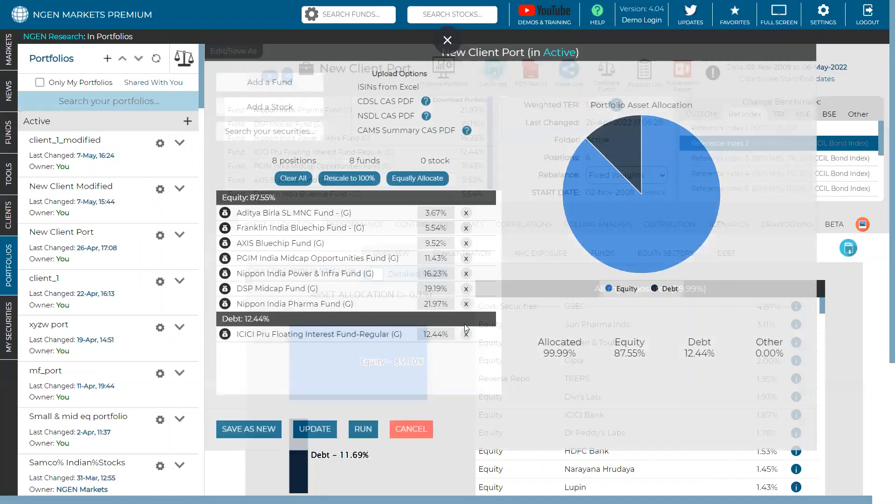
{"action": "left_click", "coordinate": [466, 335]}
{"action": "left_click", "coordinate": [349, 179]}
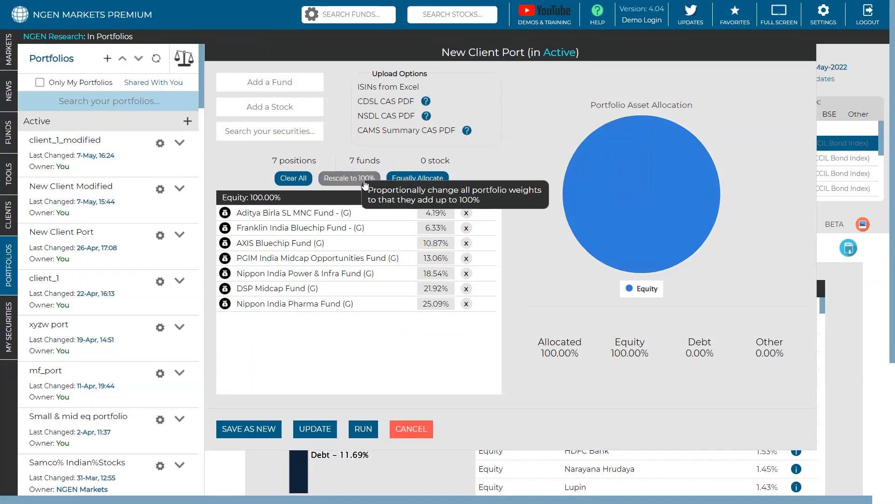
{"action": "left_click", "coordinate": [316, 429]}
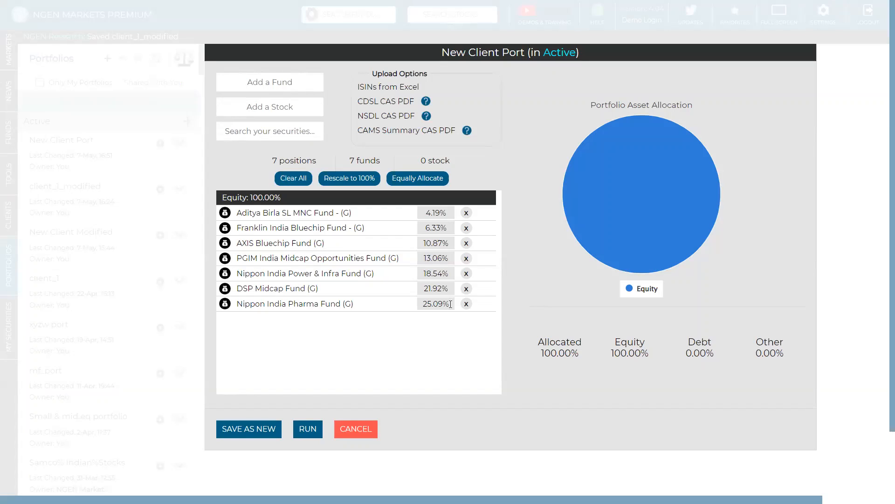
{"action": "left_click", "coordinate": [310, 428]}
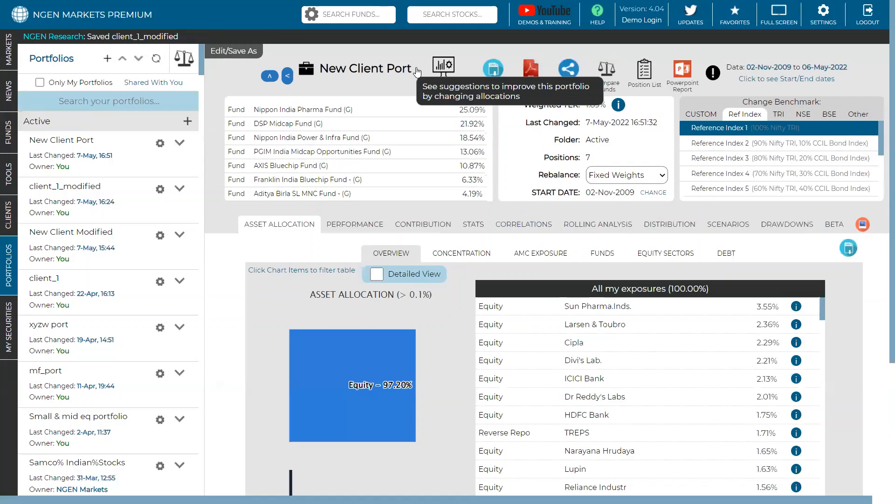
Step: Generate improvement suggestions for the updated portfolio and examine the Min Vol (Value) model's annual return and volatility
{"action": "left_click", "coordinate": [444, 74]}
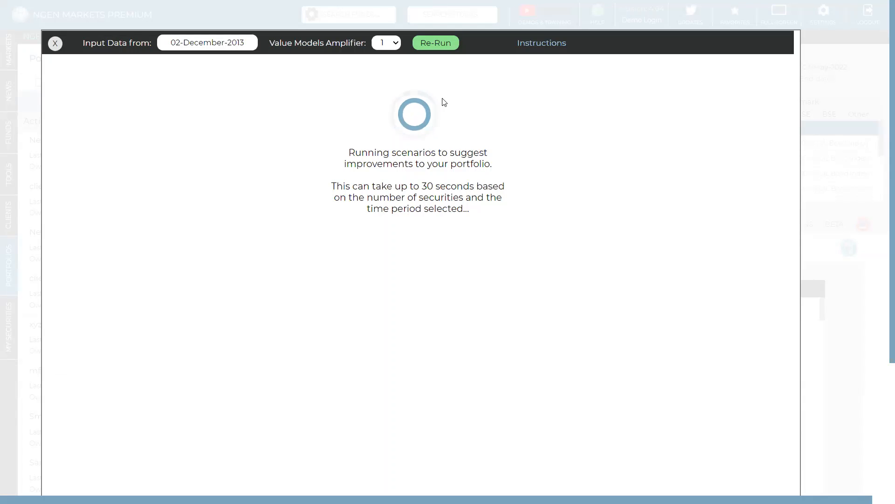
{"action": "scroll", "coordinate": [442, 103], "scroll_direction": "down", "scroll_amount": 1}
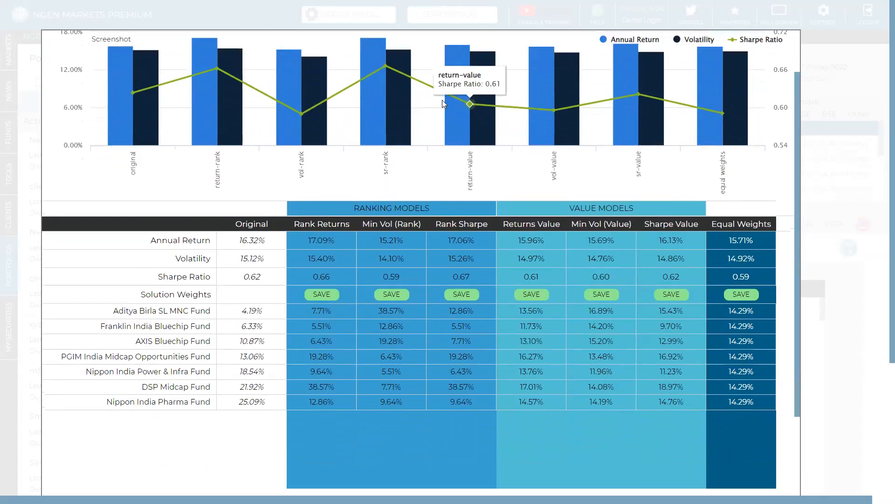
{"action": "scroll", "coordinate": [442, 102], "scroll_direction": "up", "scroll_amount": 1}
{"action": "scroll", "coordinate": [442, 102], "scroll_direction": "down", "scroll_amount": 1}
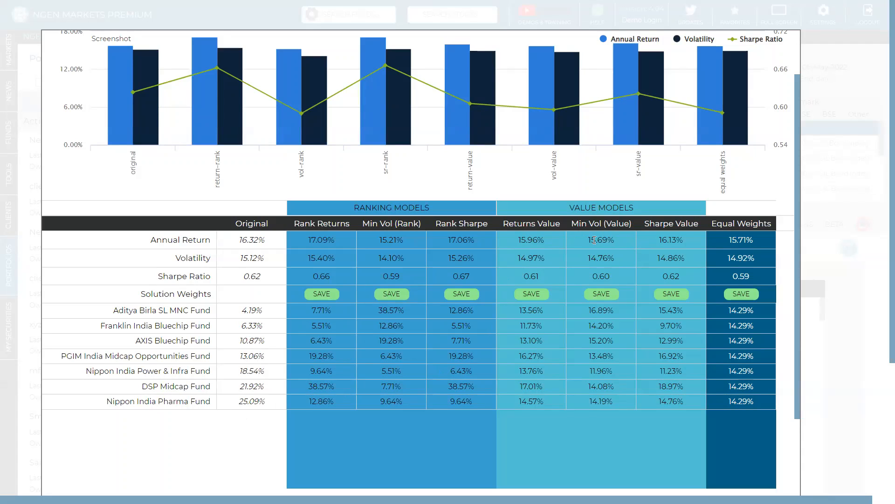
{"action": "left_click_drag", "start_coordinate": [589, 239], "coordinate": [619, 240]}
{"action": "left_click", "coordinate": [614, 259]}
{"action": "left_click_drag", "start_coordinate": [614, 259], "coordinate": [587, 262]}
{"action": "left_click", "coordinate": [586, 261]}
Step: Compare the fund weights suggested by the Min Vol (Rank), Min Vol (Value) and Sharpe Value models
{"action": "left_click_drag", "start_coordinate": [614, 308], "coordinate": [603, 309]}
{"action": "left_click", "coordinate": [404, 311]}
{"action": "left_click_drag", "start_coordinate": [660, 311], "coordinate": [682, 308]}
{"action": "left_click_drag", "start_coordinate": [662, 356], "coordinate": [683, 356]}
{"action": "left_click", "coordinate": [607, 409]}
{"action": "left_click_drag", "start_coordinate": [363, 223], "coordinate": [425, 221]}
{"action": "left_click_drag", "start_coordinate": [404, 310], "coordinate": [378, 315]}
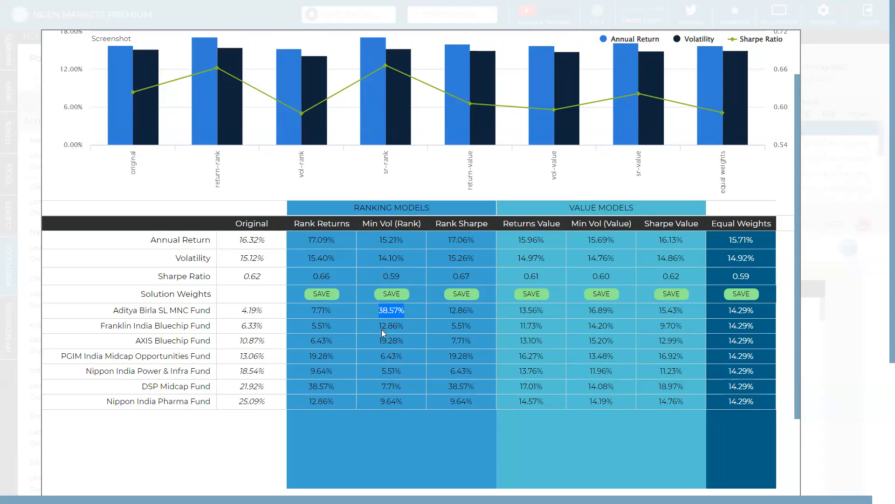
{"action": "left_click", "coordinate": [589, 310]}
{"action": "left_click_drag", "start_coordinate": [590, 310], "coordinate": [621, 400]}
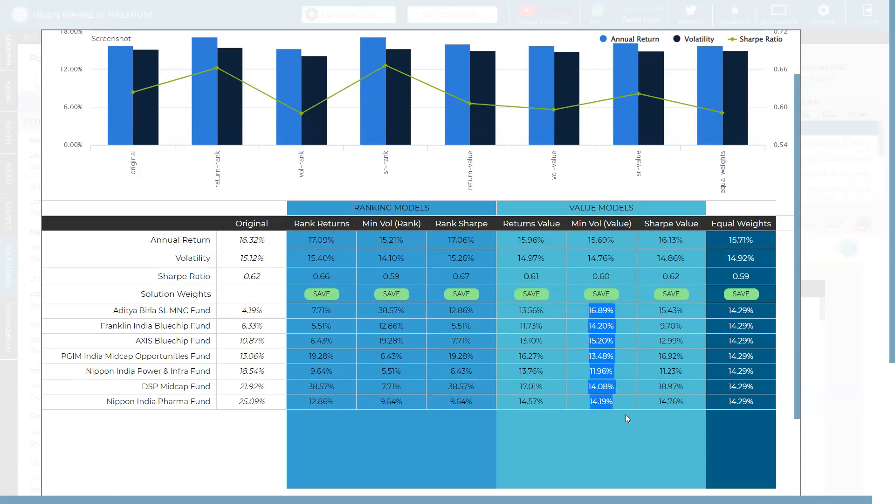
{"action": "left_click", "coordinate": [625, 414]}
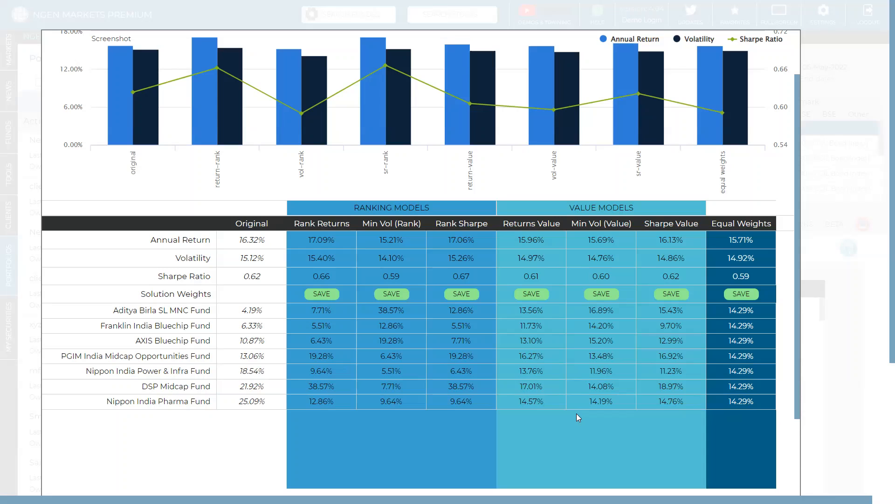
{"action": "scroll", "coordinate": [577, 413], "scroll_direction": "up", "scroll_amount": 2}
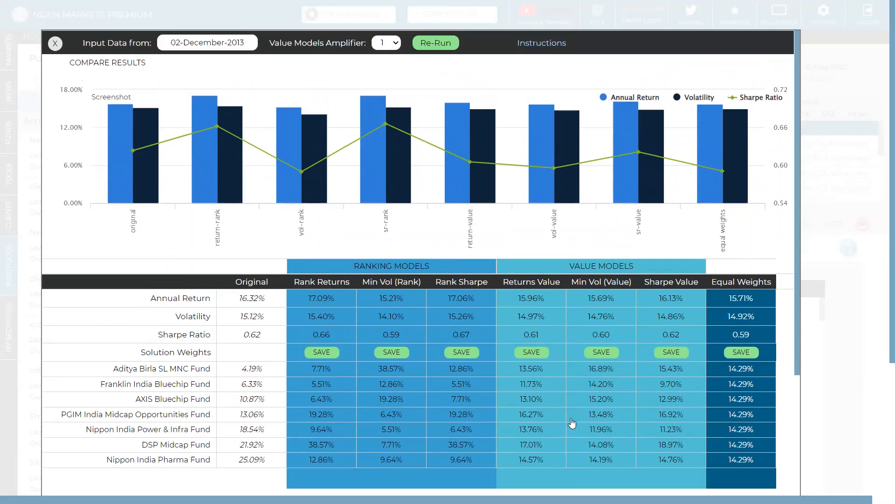
Step: Close the suggested allocations without saving and examine New Client Port's performance statistics and up and down capture ratios against Reference Index 1
{"action": "left_click", "coordinate": [54, 46]}
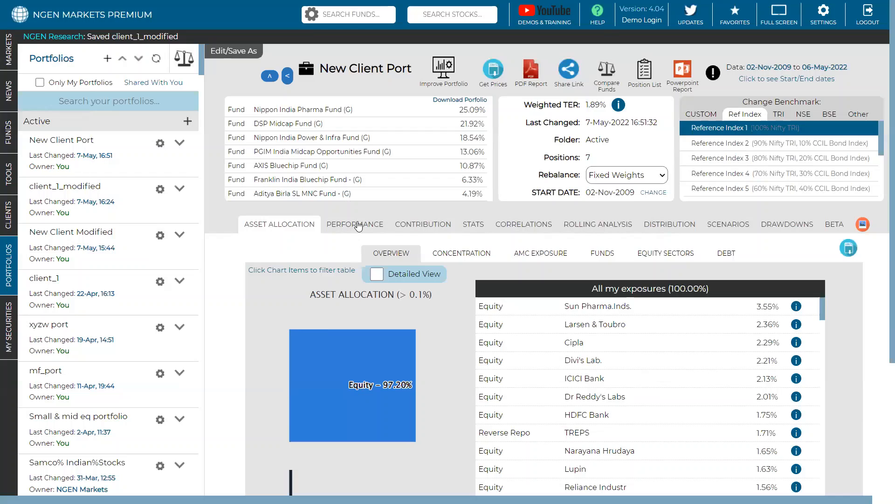
{"action": "left_click", "coordinate": [358, 225]}
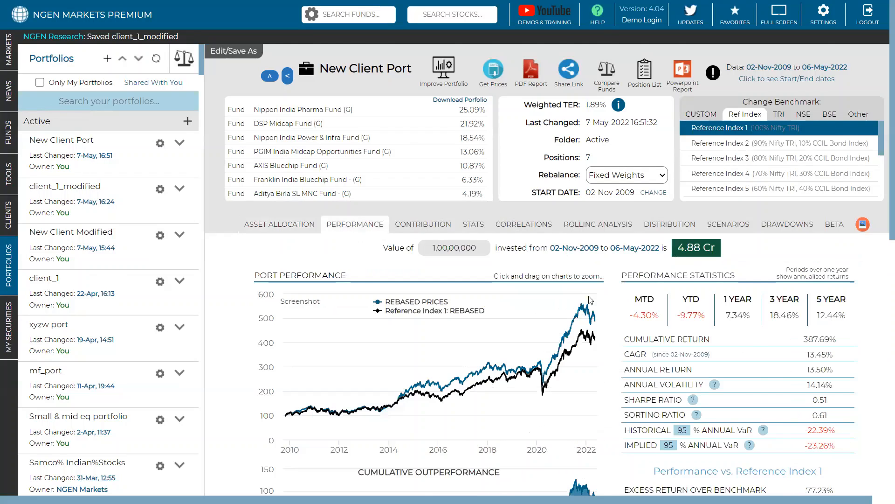
{"action": "scroll", "coordinate": [599, 303], "scroll_direction": "down", "scroll_amount": 2}
{"action": "scroll", "coordinate": [599, 304], "scroll_direction": "down", "scroll_amount": 2}
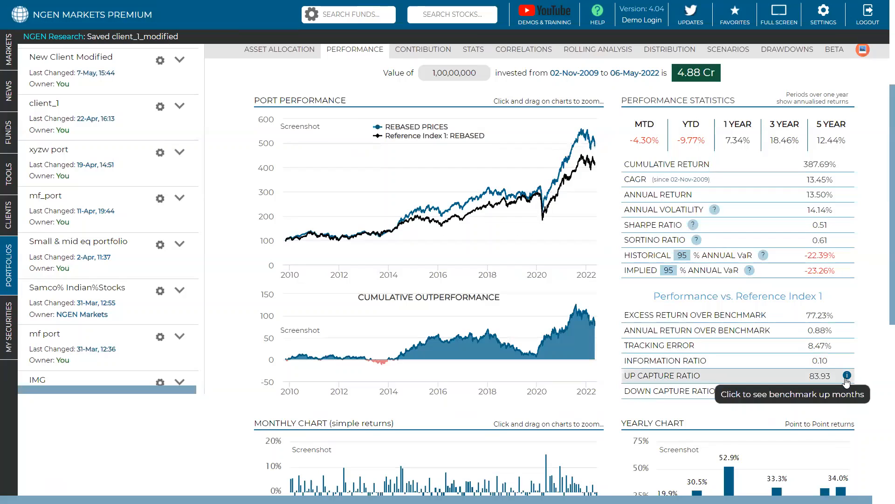
{"action": "scroll", "coordinate": [856, 332], "scroll_direction": "down", "scroll_amount": 1}
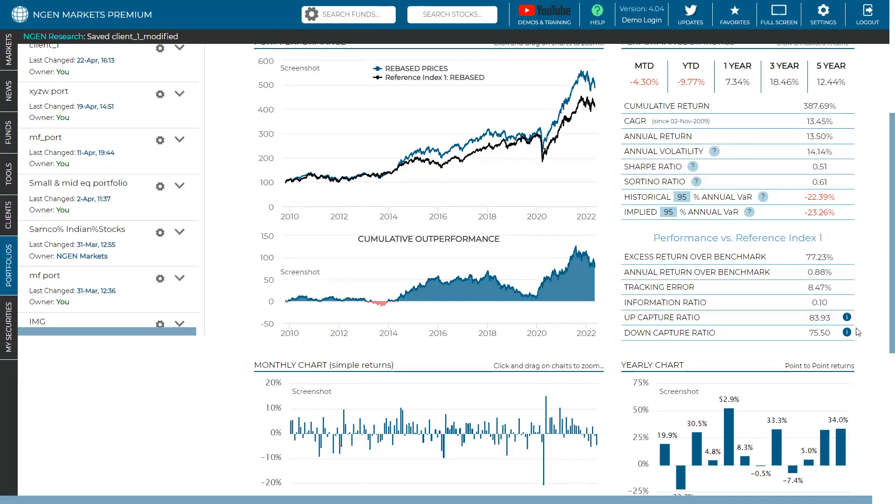
{"action": "scroll", "coordinate": [858, 332], "scroll_direction": "up", "scroll_amount": 5}
{"action": "scroll", "coordinate": [857, 331], "scroll_direction": "up", "scroll_amount": 3}
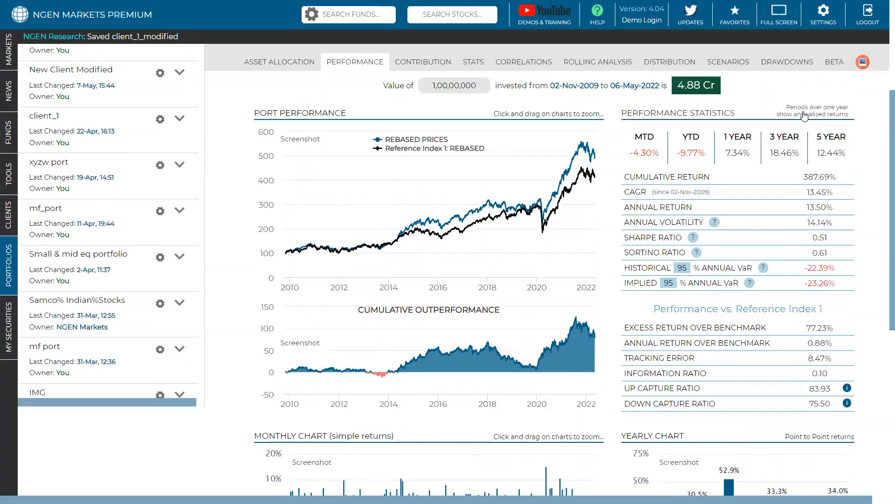
Step: Change New Client Port's benchmark to Nifty 50 and check the up capture ratio against it
{"action": "scroll", "coordinate": [807, 118], "scroll_direction": "up", "scroll_amount": 7}
{"action": "left_click", "coordinate": [730, 130]}
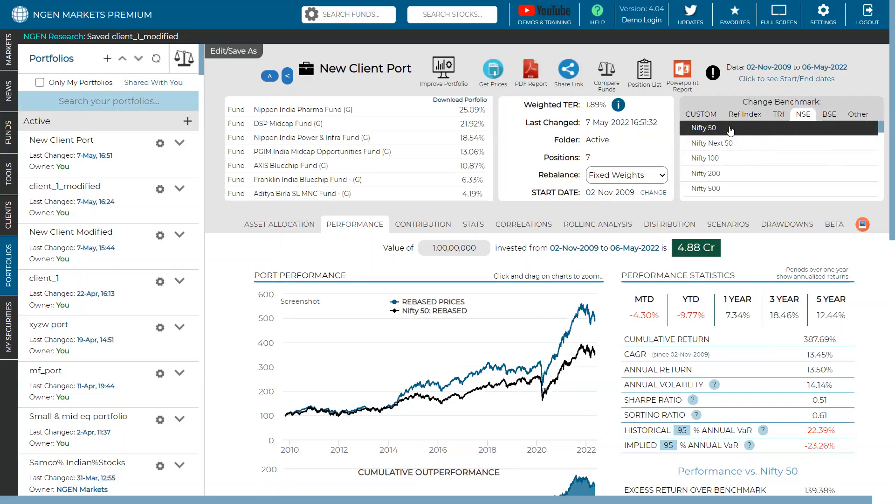
{"action": "scroll", "coordinate": [719, 250], "scroll_direction": "down", "scroll_amount": 7}
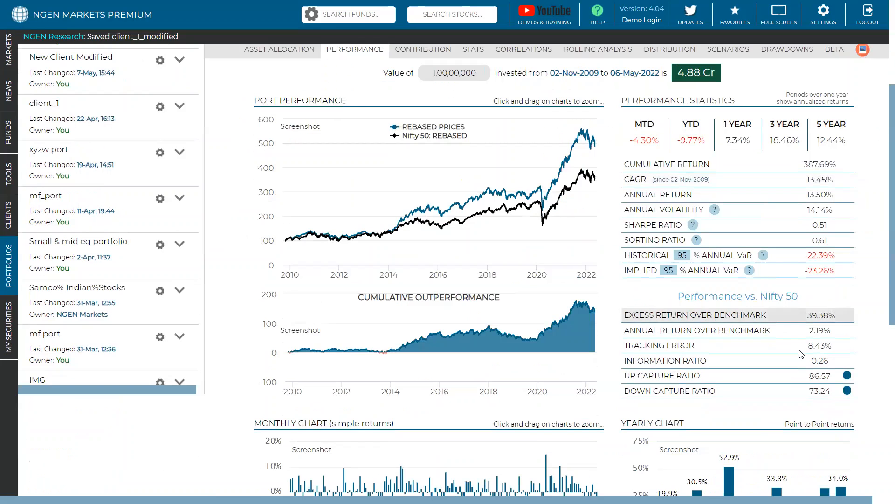
{"action": "left_click", "coordinate": [847, 376]}
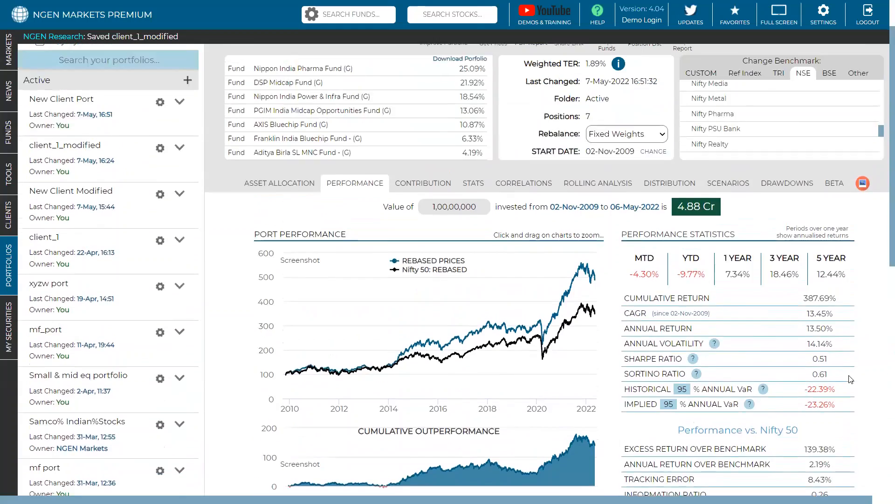
Step: Change New Client Port's benchmark to S&P BSE 500 and check the up capture ratio against it
{"action": "left_click", "coordinate": [830, 115]}
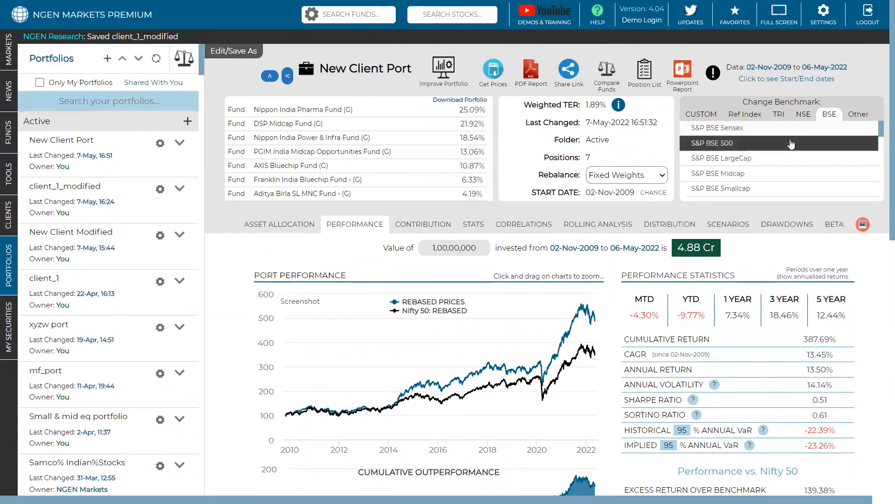
{"action": "left_click", "coordinate": [777, 170]}
{"action": "scroll", "coordinate": [746, 241], "scroll_direction": "down", "scroll_amount": 3}
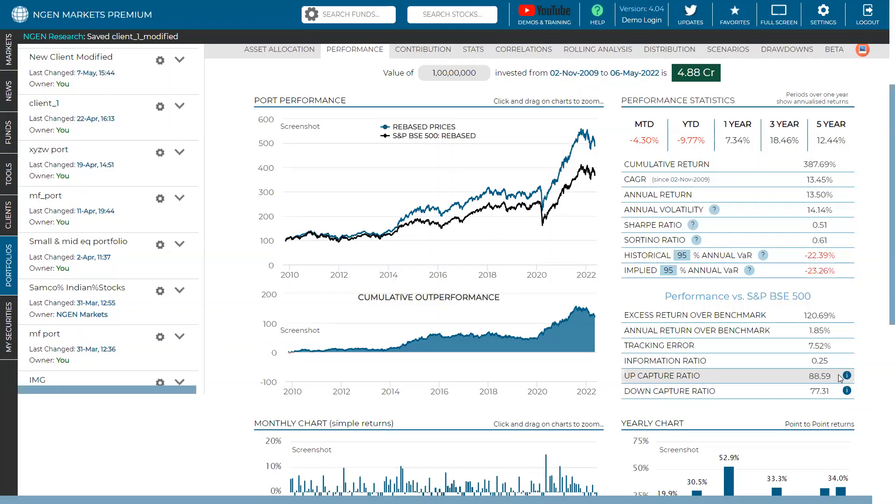
{"action": "double_click", "coordinate": [821, 376]}
Step: Review the portfolio's period returns and its performance statistics relative to the S&P BSE 500
{"action": "scroll", "coordinate": [809, 365], "scroll_direction": "up", "scroll_amount": 5}
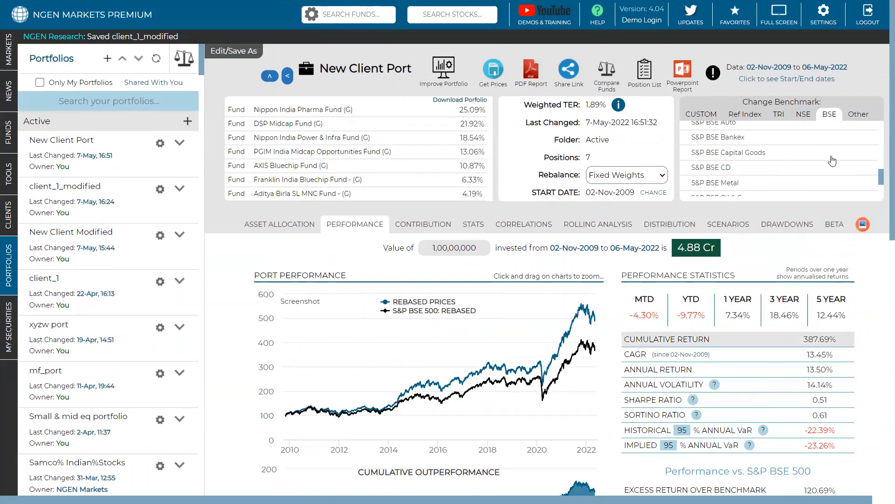
{"action": "scroll", "coordinate": [830, 163], "scroll_direction": "up", "scroll_amount": 4}
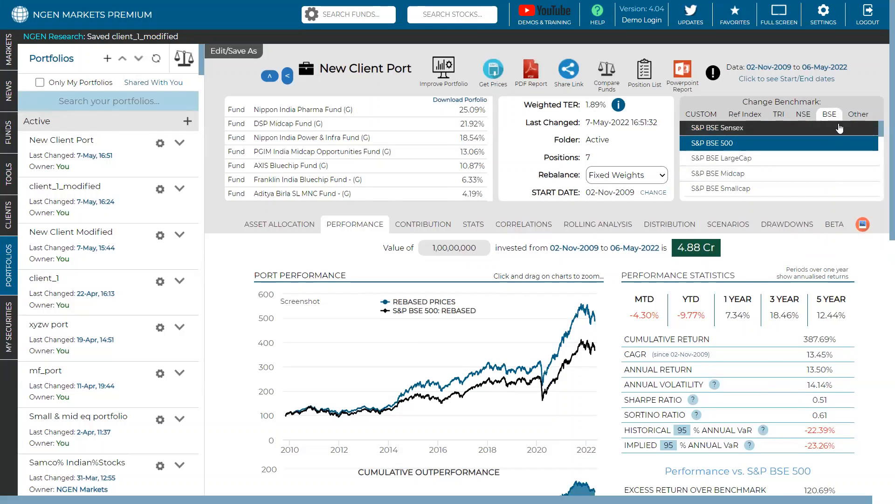
{"action": "scroll", "coordinate": [682, 154], "scroll_direction": "down", "scroll_amount": 5}
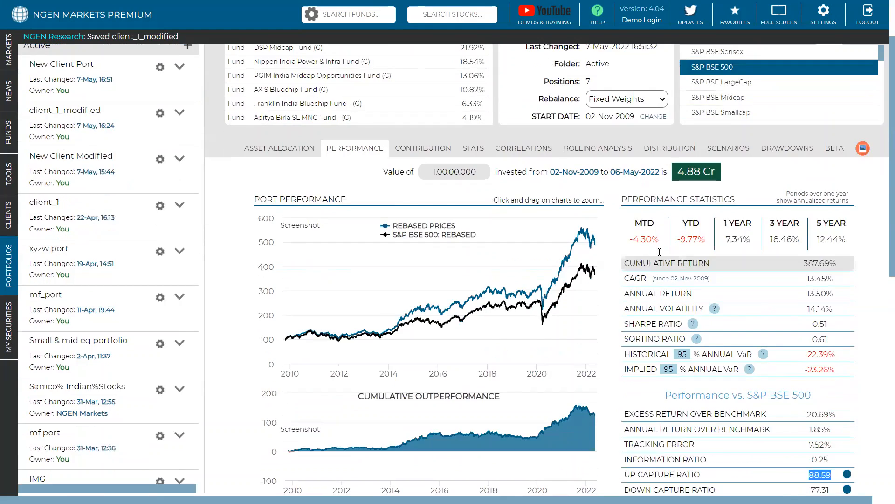
{"action": "left_click_drag", "start_coordinate": [667, 239], "coordinate": [820, 240]}
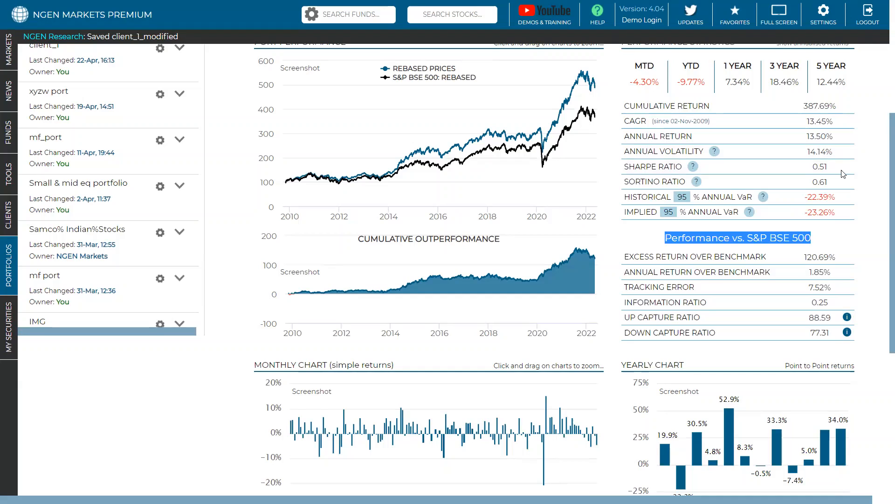
{"action": "left_click", "coordinate": [625, 257]}
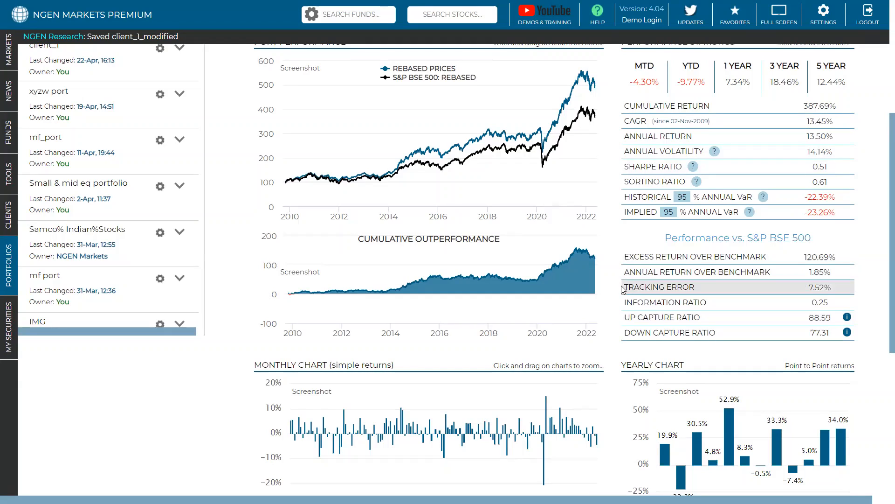
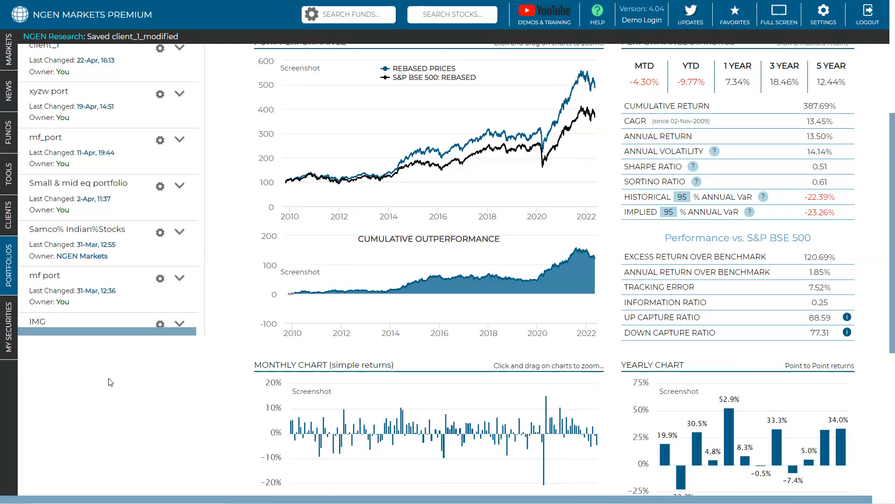
Step: Review SBI Small Cap Fund's monthly SIP results in the tools section and return to New Client Port
{"action": "mouse_move", "coordinate": [12, 175]}
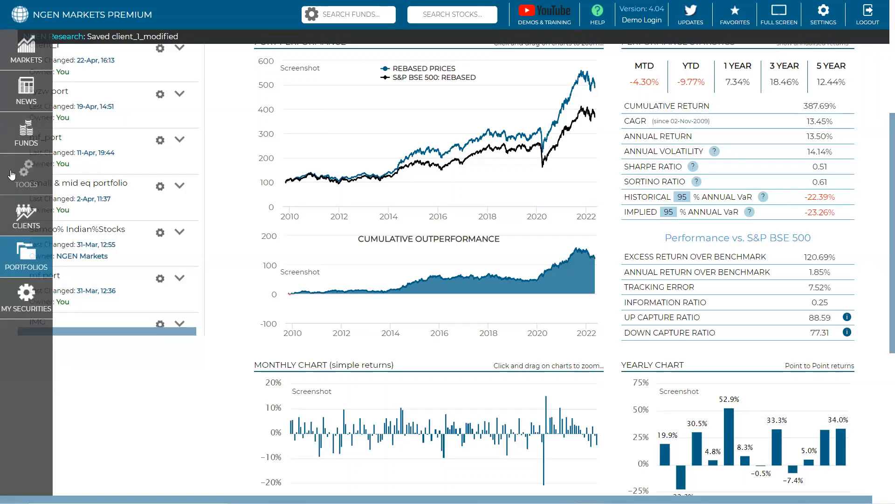
{"action": "scroll", "coordinate": [12, 175], "scroll_direction": "up", "scroll_amount": 2}
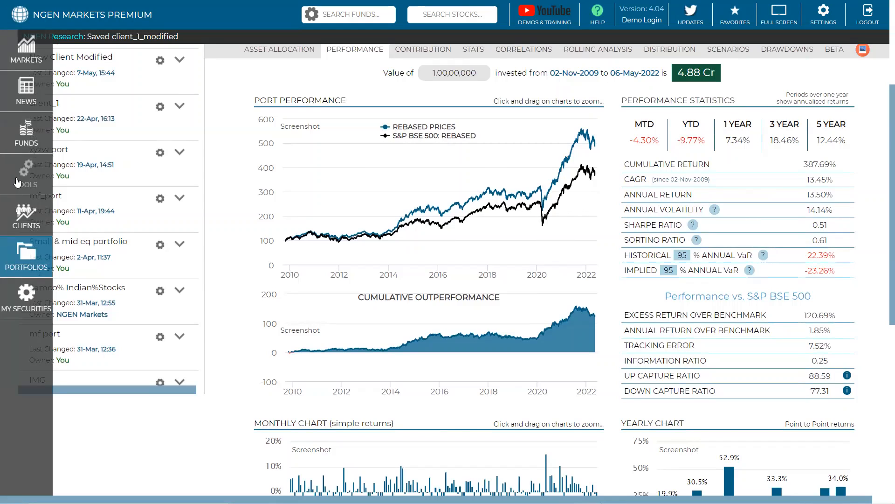
{"action": "left_click", "coordinate": [17, 181]}
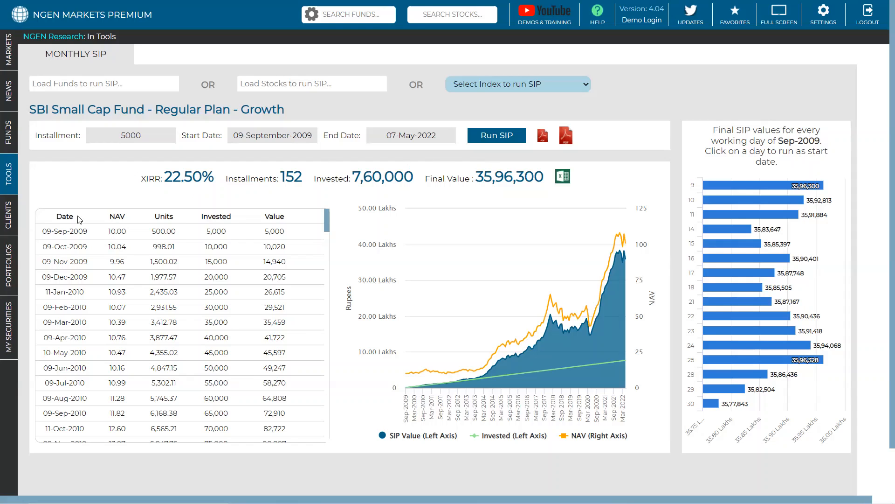
{"action": "left_click", "coordinate": [11, 263]}
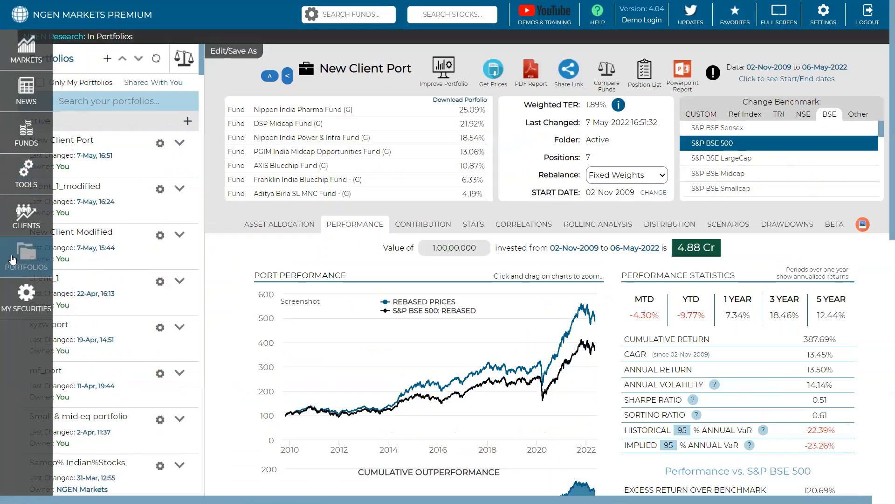
Step: Open the sector changes in the funds' holdings analysis and list the equity funds holding Chemicals on 31-Mar-22
{"action": "left_click", "coordinate": [14, 129]}
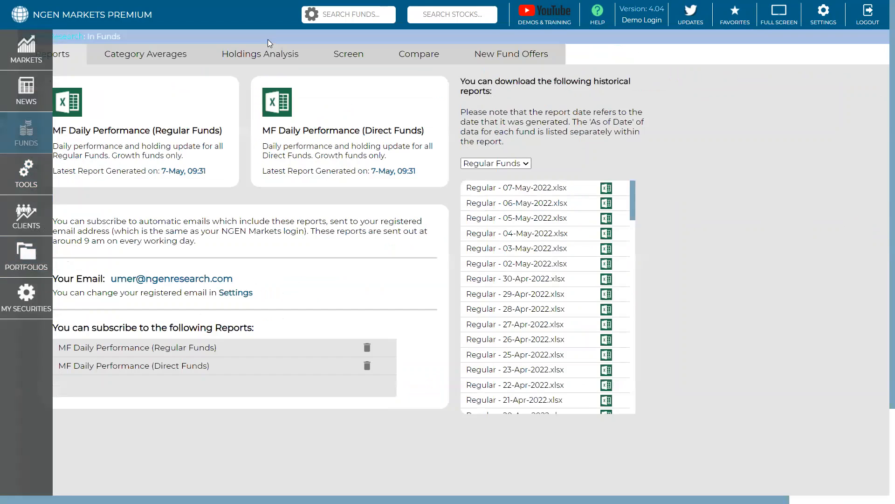
{"action": "left_click", "coordinate": [262, 55]}
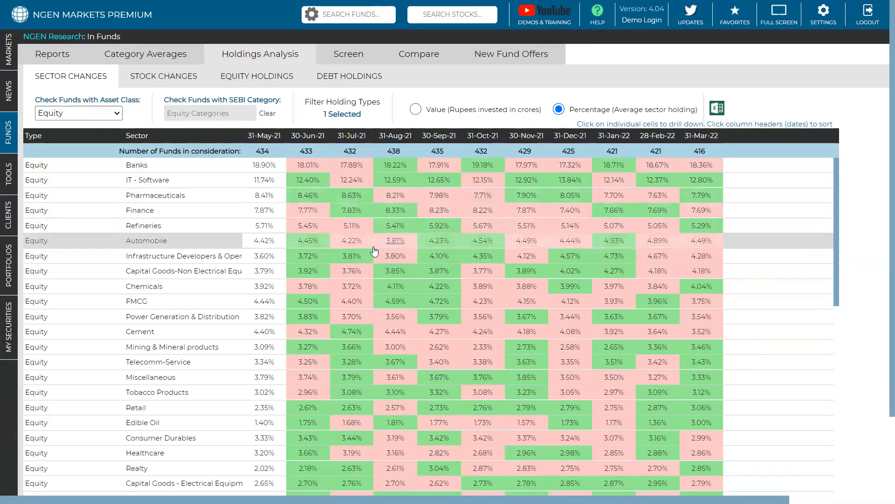
{"action": "scroll", "coordinate": [374, 251], "scroll_direction": "down", "scroll_amount": 1}
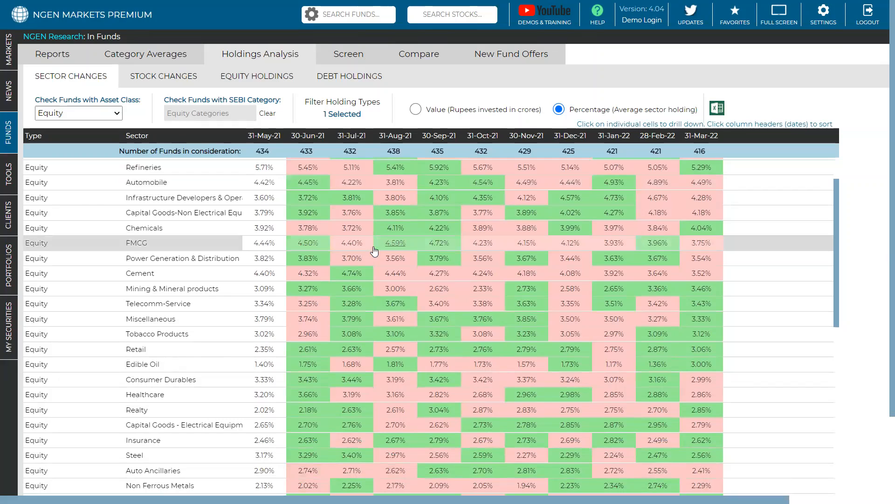
{"action": "left_click", "coordinate": [704, 231]}
{"action": "scroll", "coordinate": [703, 275], "scroll_direction": "down", "scroll_amount": 1}
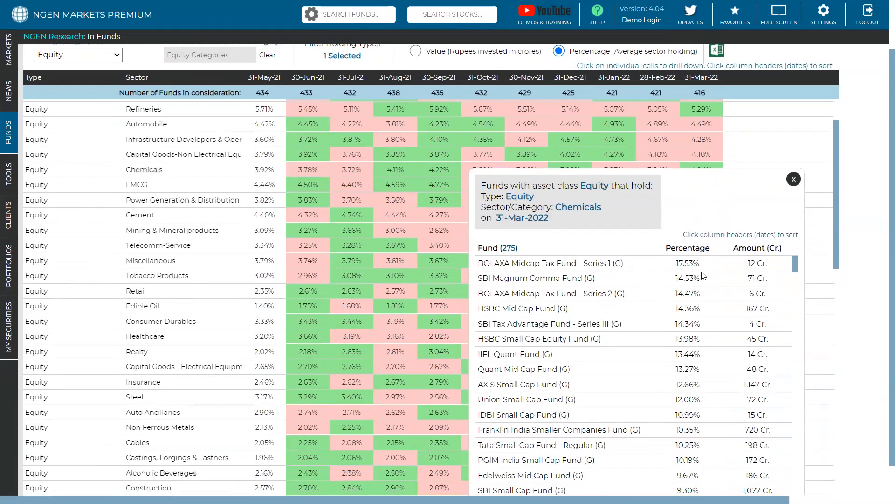
{"action": "scroll", "coordinate": [700, 247], "scroll_direction": "down", "scroll_amount": 1}
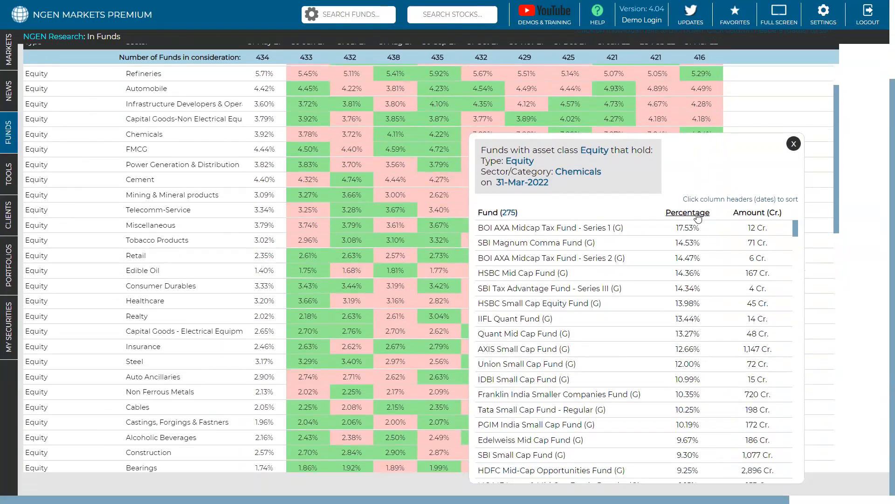
Step: Sort the Chemicals fund list by percentage and then by amount, largest first, and close the list
{"action": "left_click", "coordinate": [698, 217]}
{"action": "left_click", "coordinate": [698, 217]}
{"action": "left_click", "coordinate": [756, 215]}
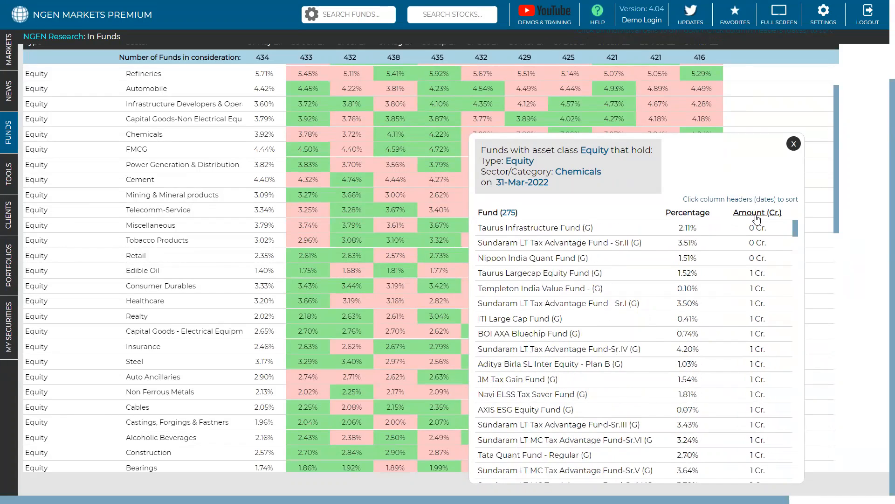
{"action": "left_click", "coordinate": [756, 216]}
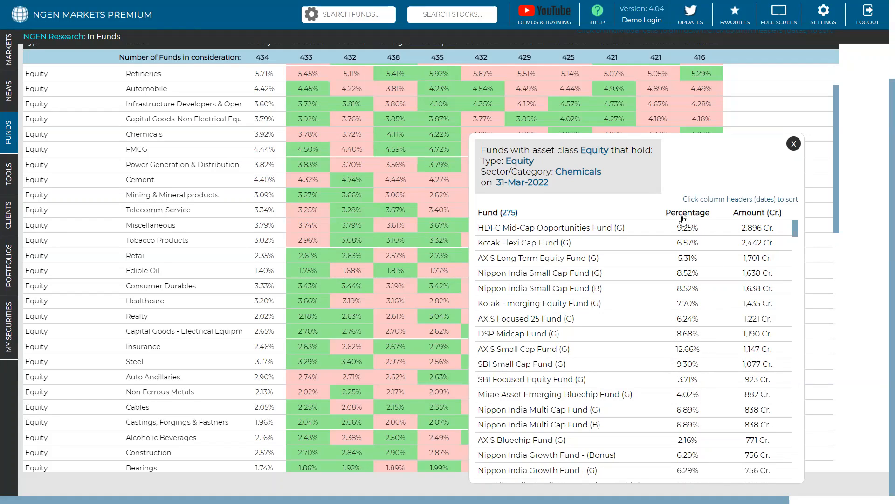
{"action": "left_click", "coordinate": [794, 145]}
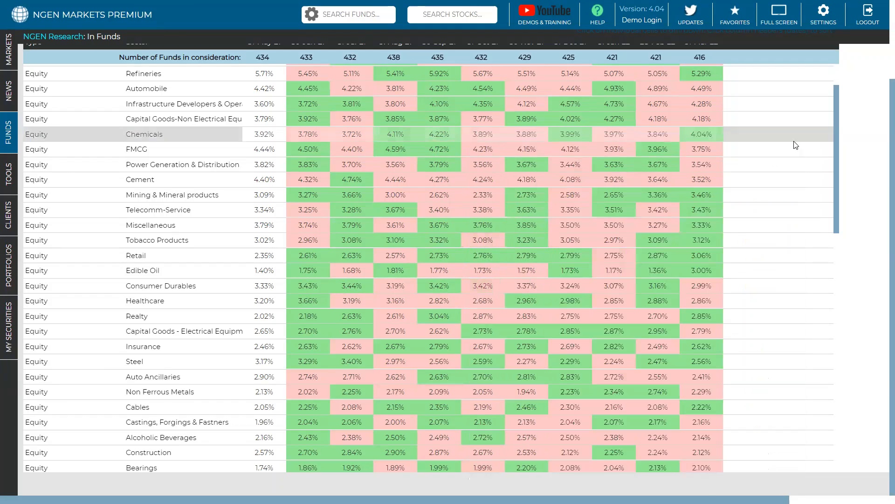
{"action": "scroll", "coordinate": [767, 150], "scroll_direction": "up", "scroll_amount": 3}
{"action": "scroll", "coordinate": [382, 188], "scroll_direction": "up", "scroll_amount": 3}
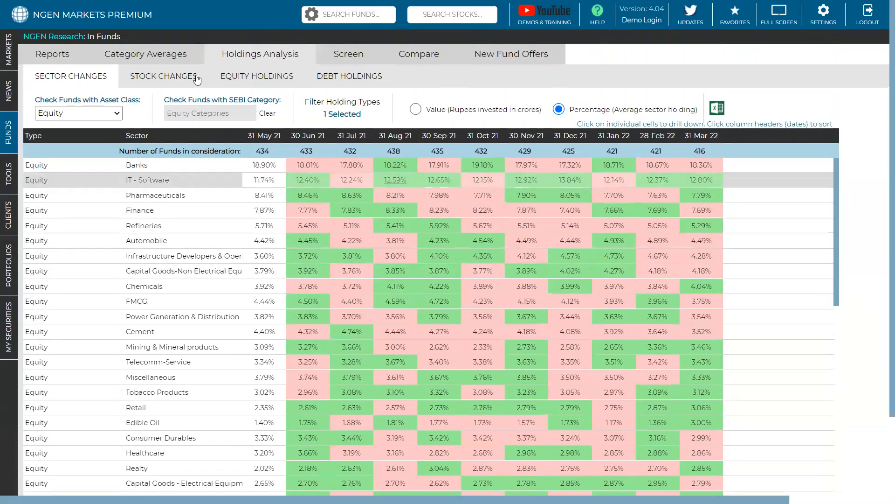
Step: Examine which equity funds held Bajaj Holdings & Investment on 31-Mar-22 in the large cap stock changes, and close the list
{"action": "left_click", "coordinate": [180, 79]}
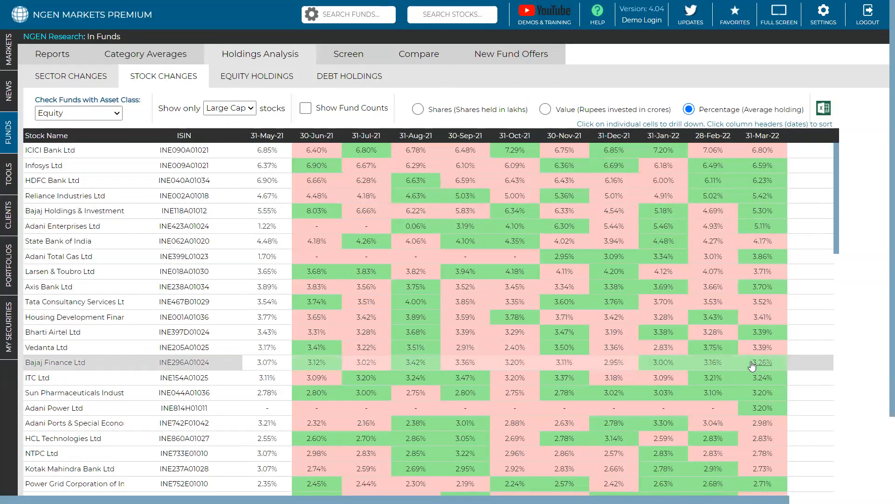
{"action": "left_click", "coordinate": [762, 213]}
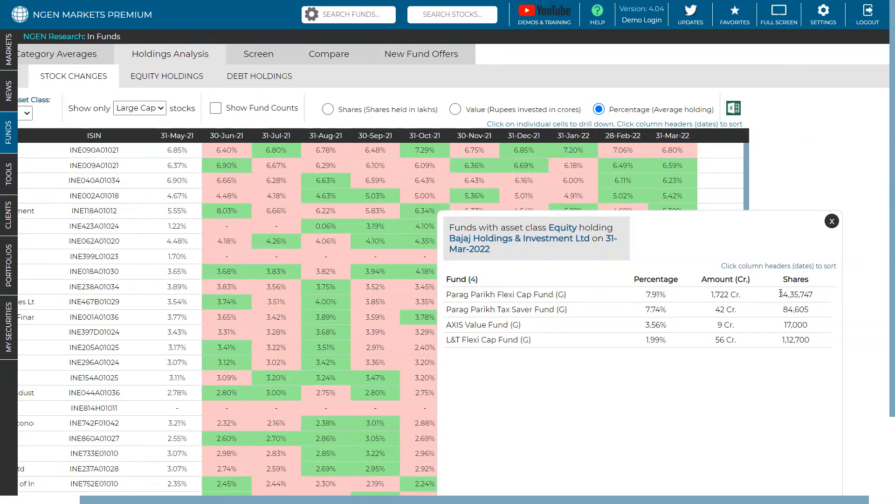
{"action": "left_click", "coordinate": [640, 281]}
{"action": "left_click", "coordinate": [640, 282]}
{"action": "left_click_drag", "start_coordinate": [811, 296], "coordinate": [813, 298]}
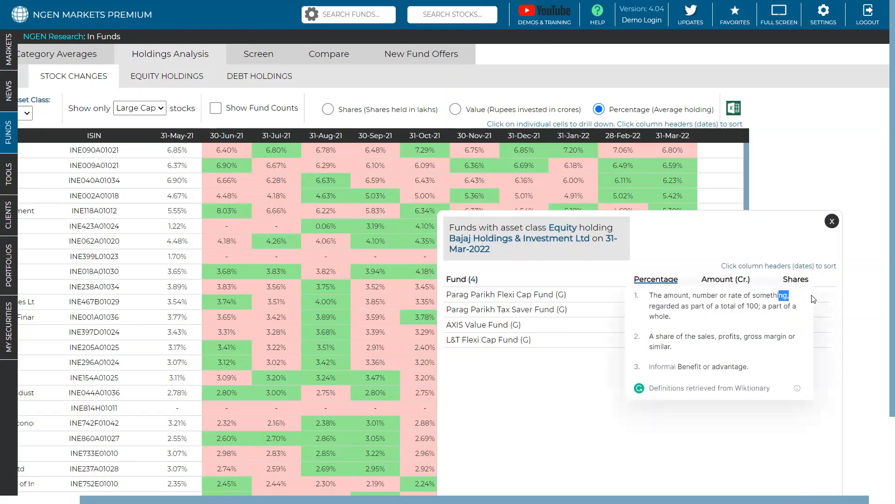
{"action": "left_click", "coordinate": [812, 295]}
{"action": "left_click", "coordinate": [812, 250]}
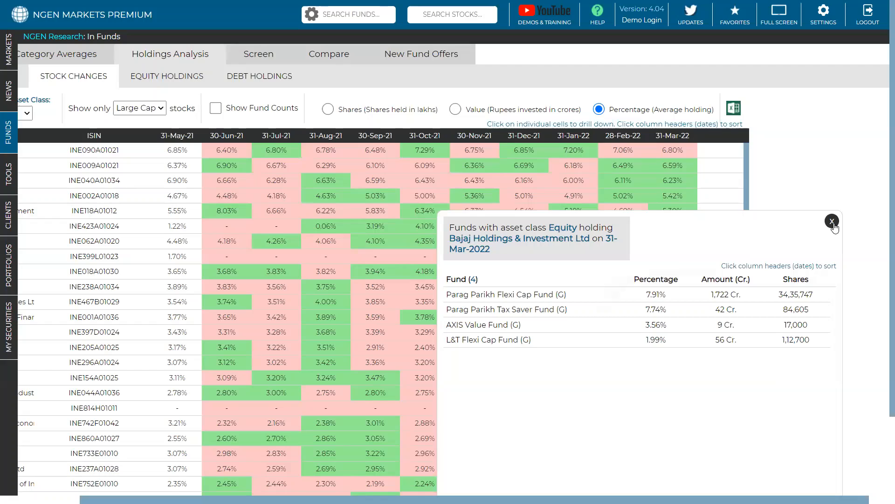
{"action": "left_click", "coordinate": [832, 222]}
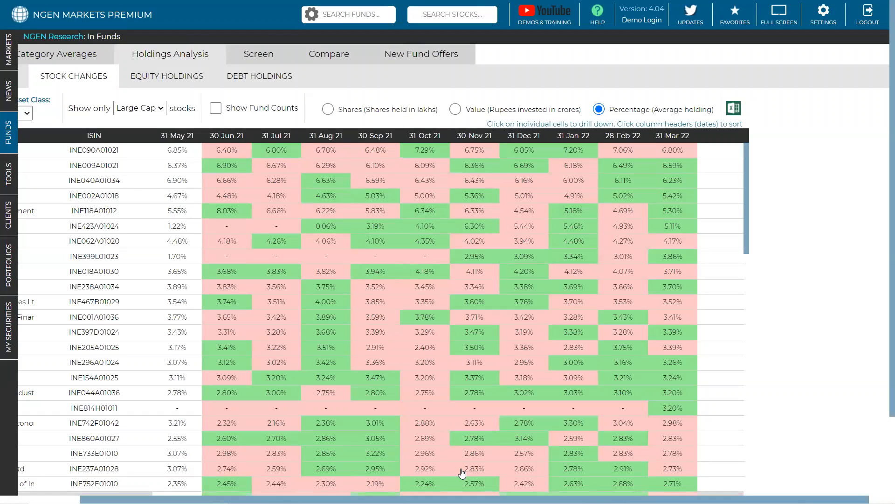
{"action": "scroll", "coordinate": [461, 473], "scroll_direction": "left", "scroll_amount": 3}
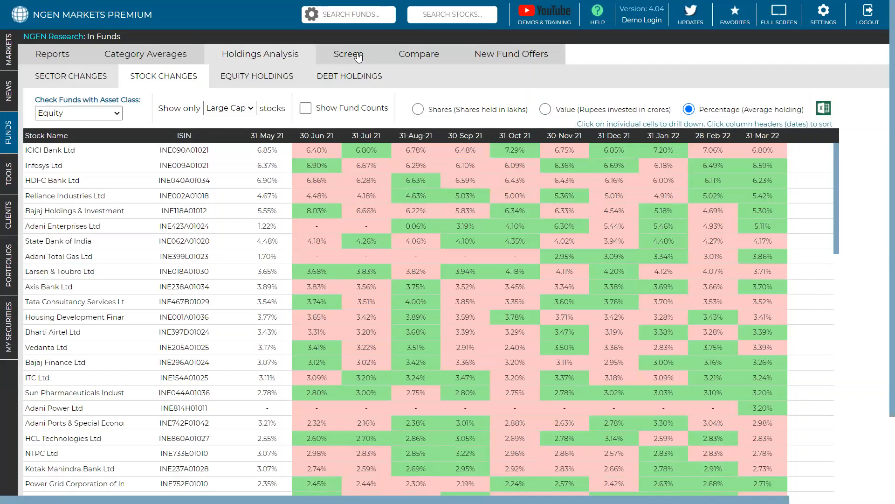
Step: Show the category averages for the Direct Fund plan and switch them back to Regular Fund
{"action": "left_click", "coordinate": [157, 54]}
{"action": "left_click", "coordinate": [143, 98]}
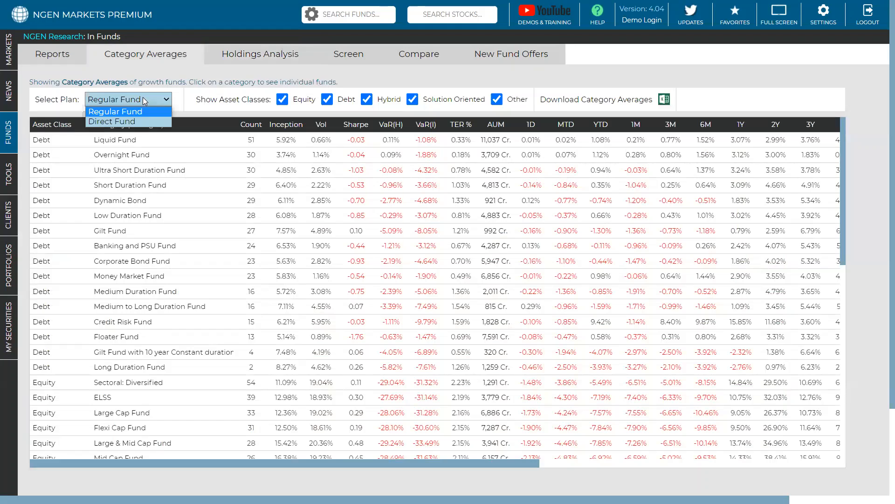
{"action": "left_click", "coordinate": [135, 121]}
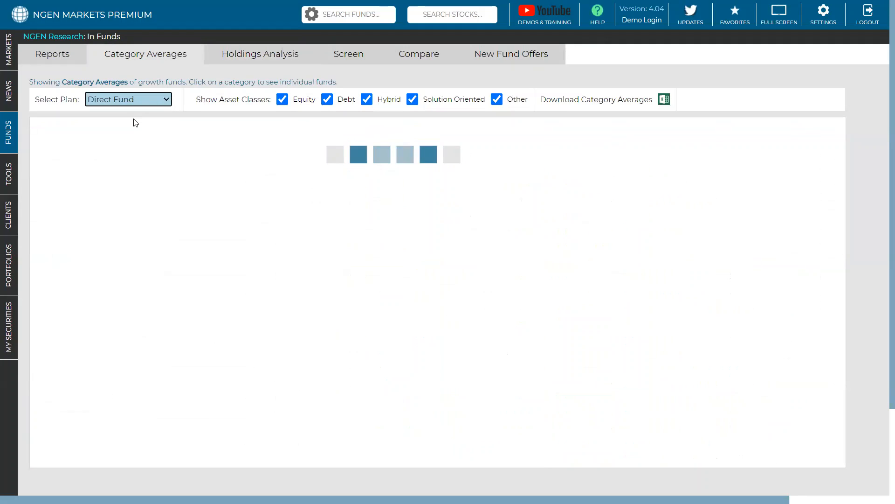
{"action": "left_click", "coordinate": [141, 98]}
{"action": "left_click", "coordinate": [137, 110]}
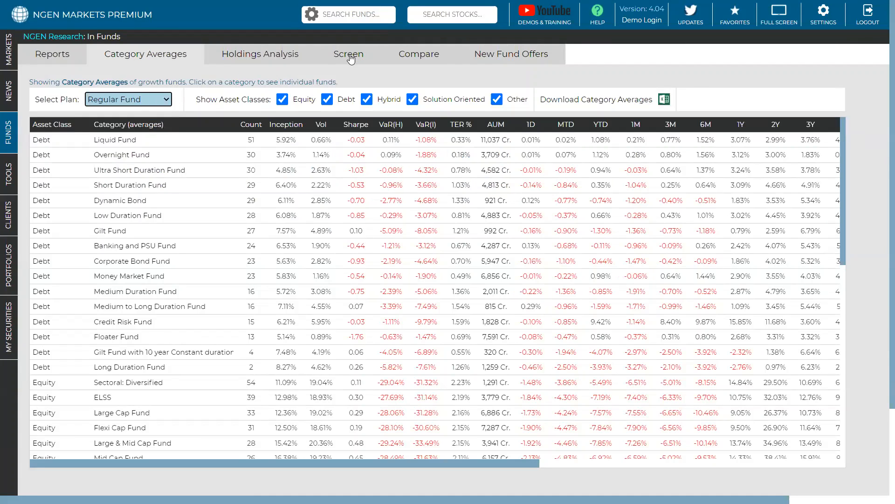
Step: Filter the fund screen to the Direct Fund plan and look through the listed schemes
{"action": "left_click", "coordinate": [351, 59]}
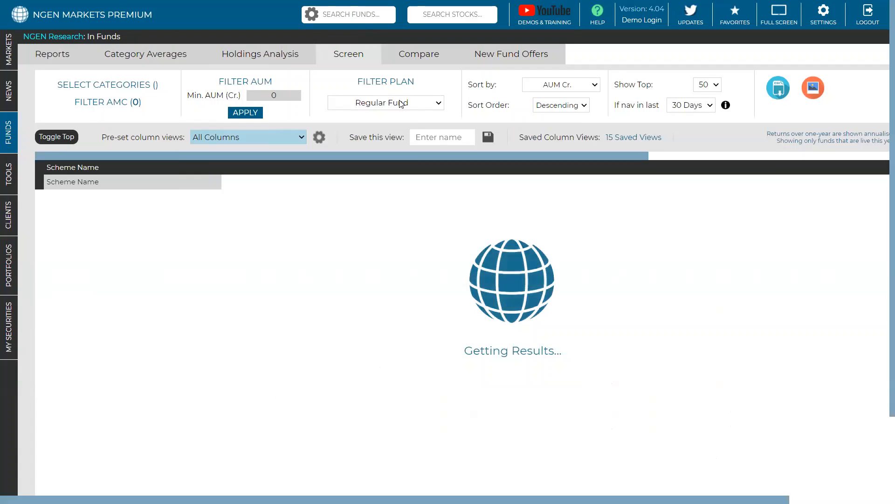
{"action": "left_click", "coordinate": [400, 103]}
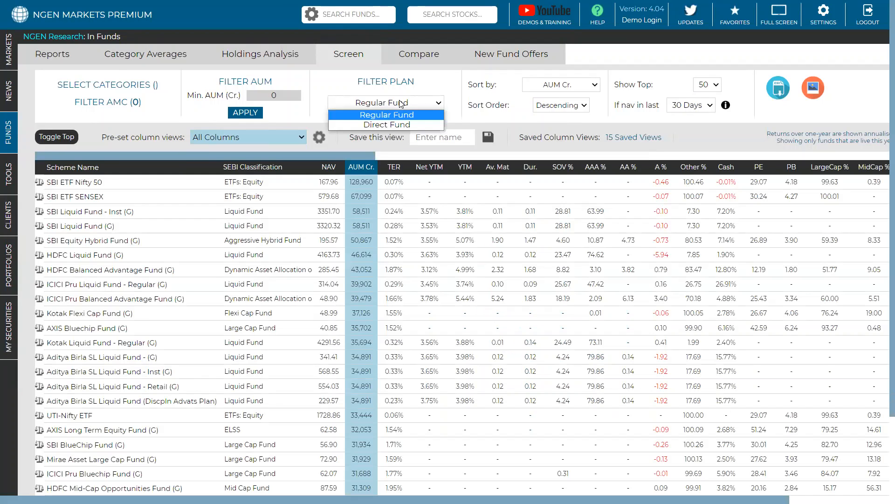
{"action": "left_click", "coordinate": [396, 125]}
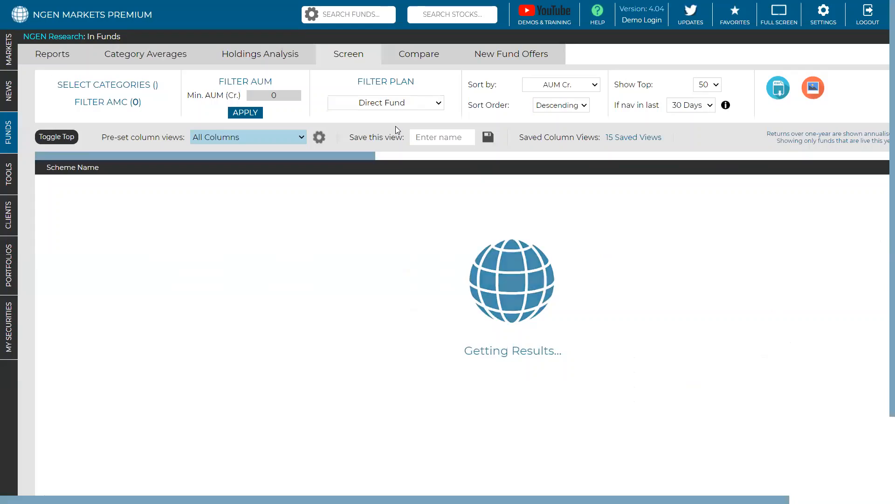
{"action": "scroll", "coordinate": [143, 211], "scroll_direction": "down", "scroll_amount": 3}
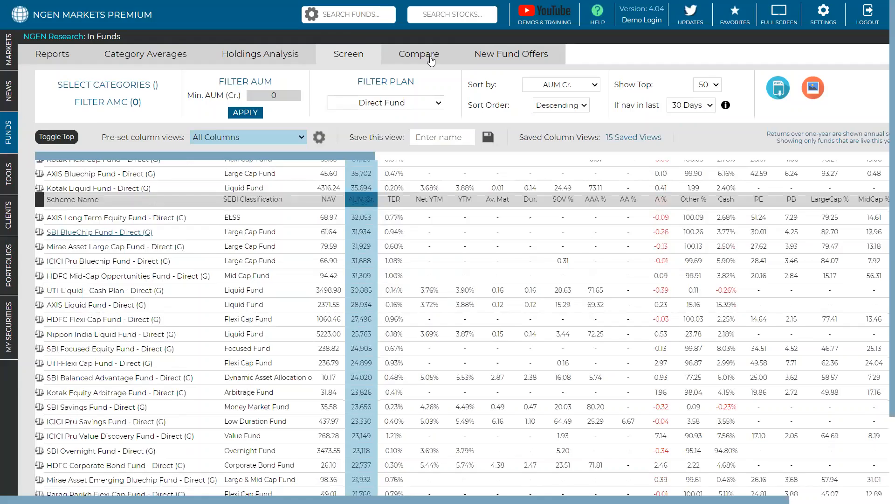
Step: Add AXIS Bluechip Fund - Direct (G) to the fund comparison list
{"action": "left_click", "coordinate": [419, 54]}
{"action": "left_click", "coordinate": [120, 97]}
{"action": "type", "text": "ax"}
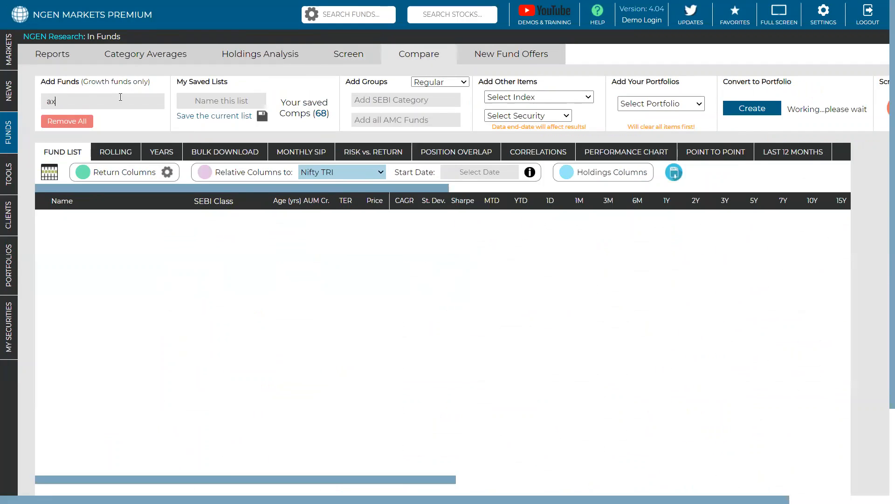
{"action": "type", "text": "is blu"}
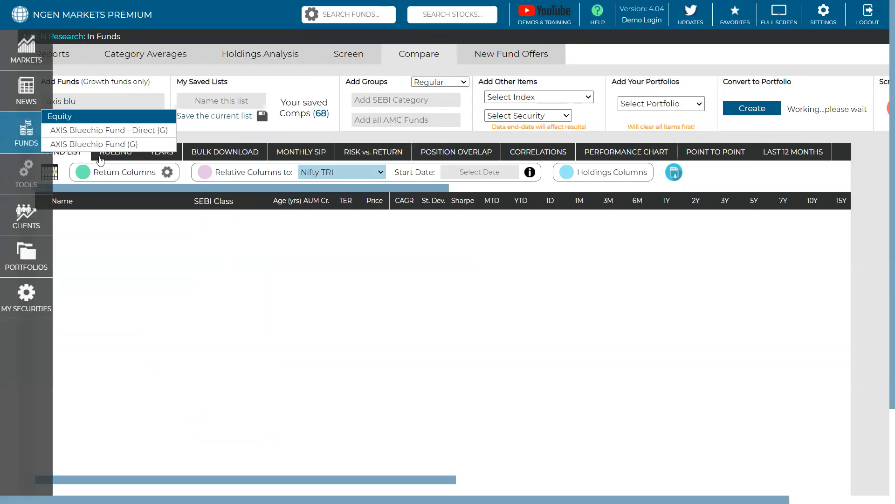
{"action": "left_click", "coordinate": [123, 131]}
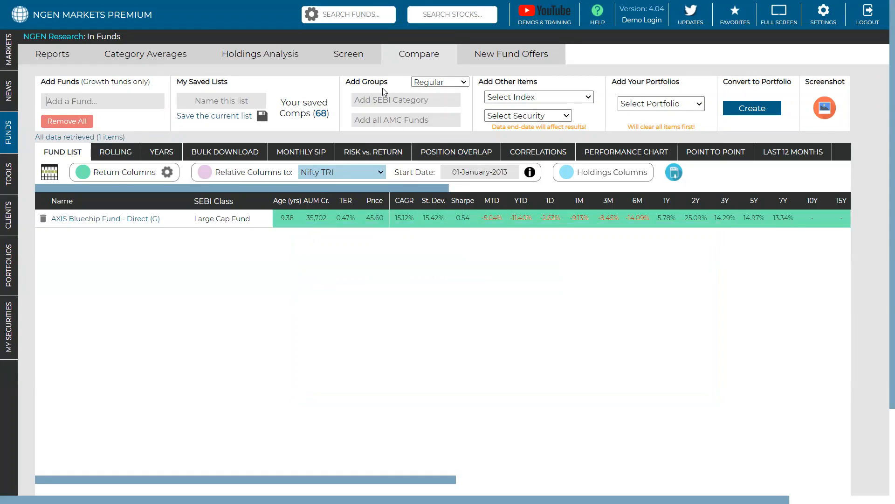
Step: Set the comparison's group plan to Direct and add the Sectoral: Pharma SEBI category
{"action": "left_click", "coordinate": [433, 82]}
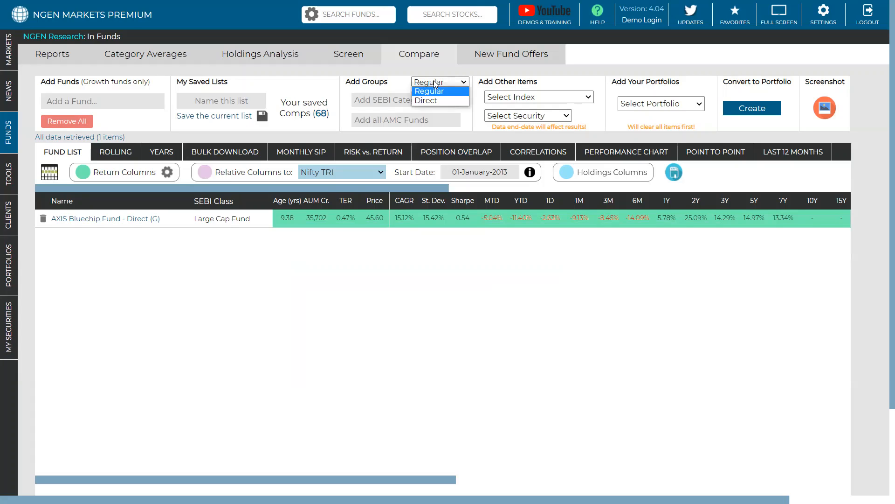
{"action": "left_click", "coordinate": [429, 100]}
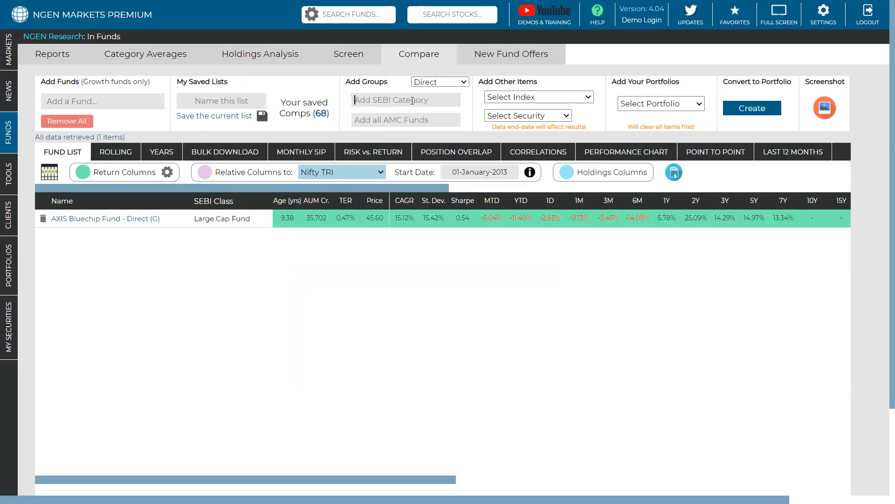
{"action": "type", "text": "pha"}
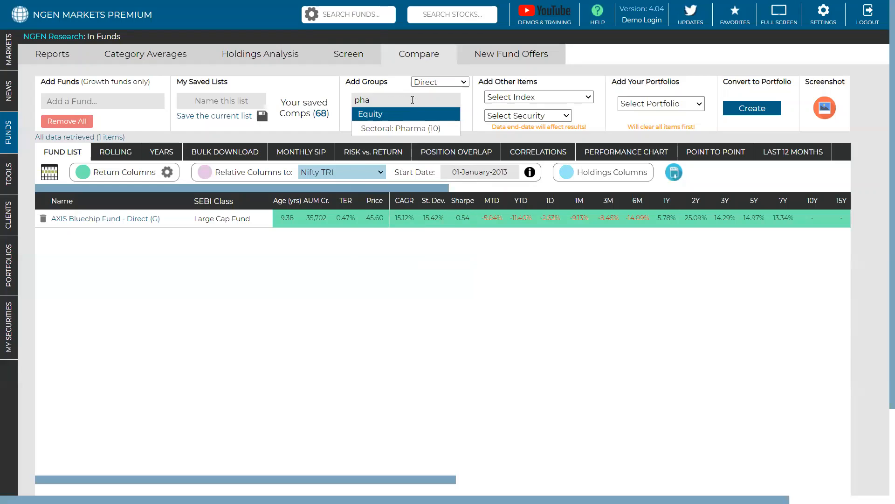
{"action": "left_click", "coordinate": [428, 127]}
{"action": "left_click", "coordinate": [453, 277]}
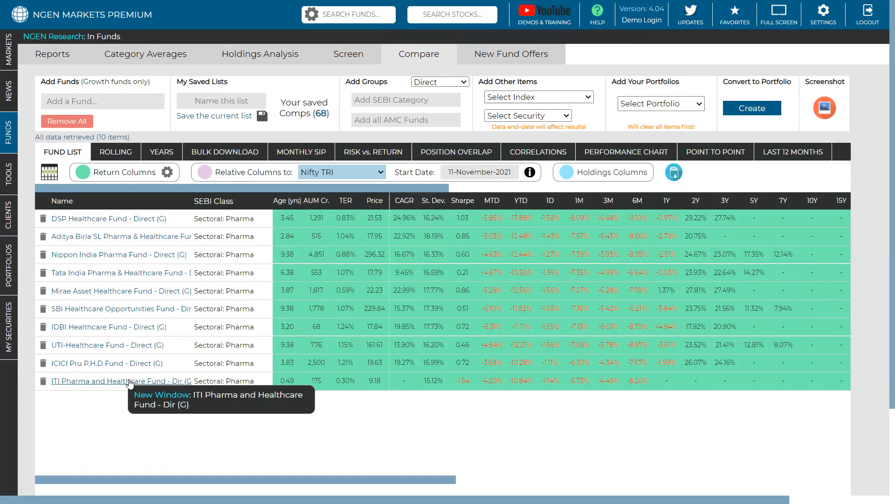
Step: Return to New Client Port's performance view in the portfolios section
{"action": "mouse_move", "coordinate": [6, 262]}
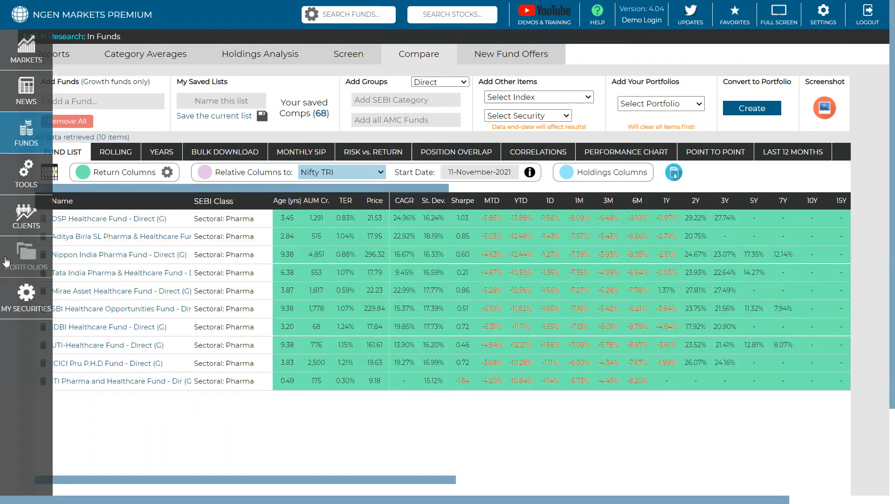
{"action": "left_click", "coordinate": [7, 261]}
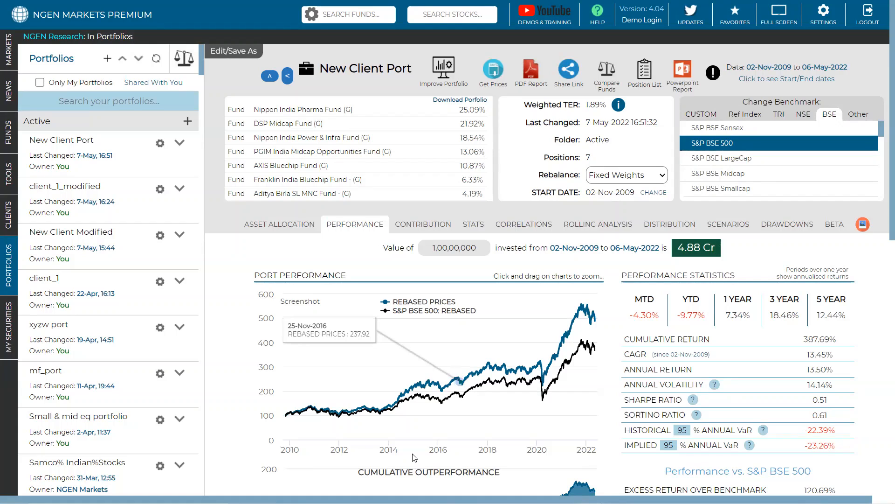
Step: Open the detail page of Nippon India Pharma Fund (G) from New Client Port's holdings
{"action": "left_click", "coordinate": [313, 225]}
{"action": "left_click", "coordinate": [349, 222]}
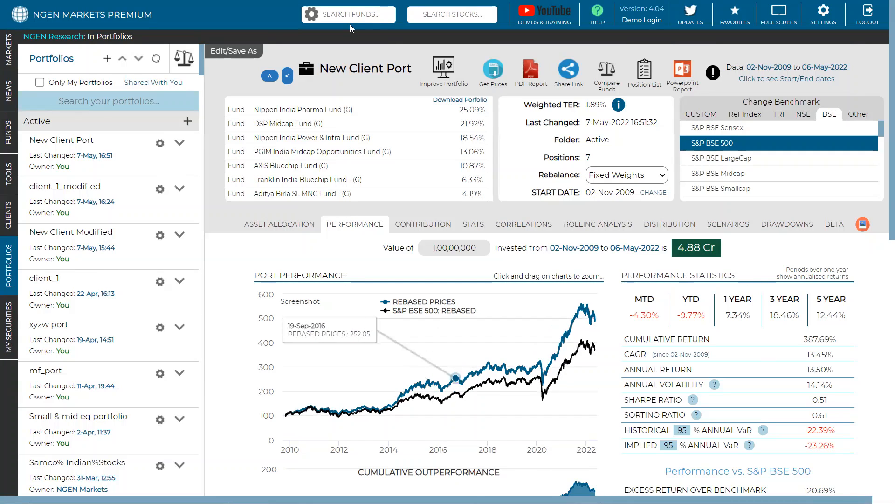
{"action": "left_click", "coordinate": [303, 110]}
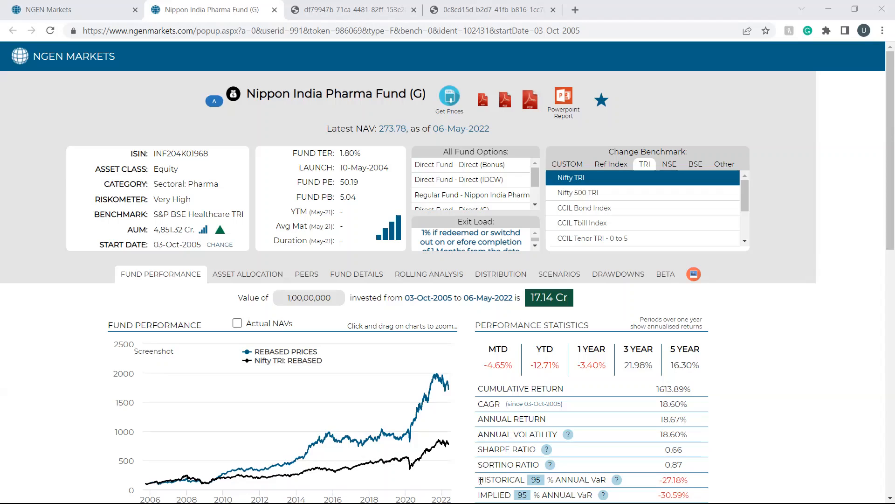
Step: Examine the pharma fund's performance statistics, cumulative outperformance, and monthly and yearly return charts against Nifty TRI
{"action": "mouse_move", "coordinate": [429, 440]}
{"action": "scroll", "coordinate": [406, 200], "scroll_direction": "down", "scroll_amount": 1}
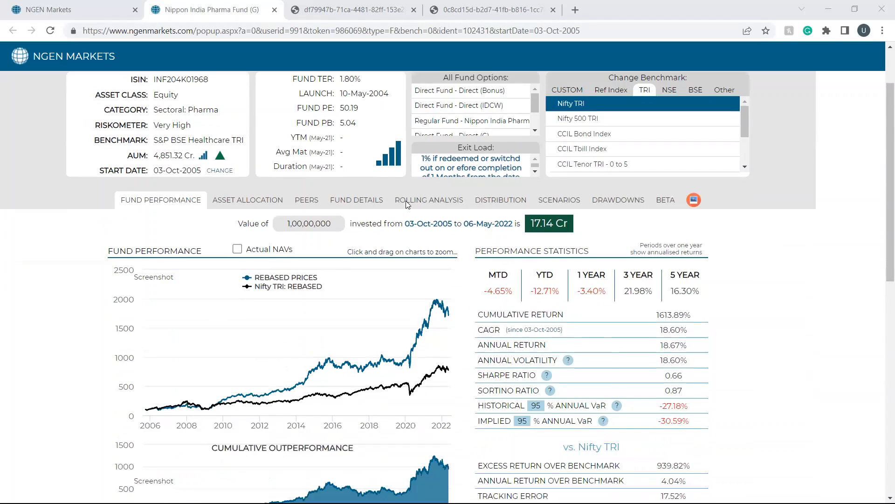
{"action": "scroll", "coordinate": [430, 166], "scroll_direction": "up", "scroll_amount": 1}
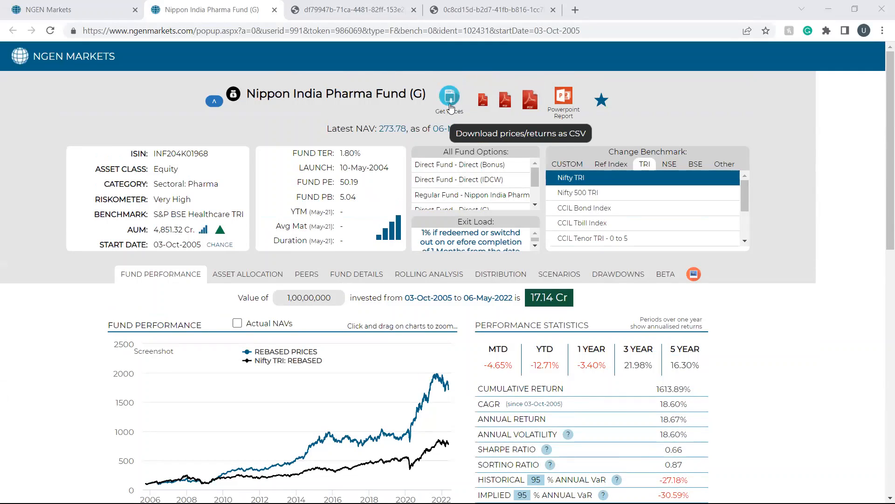
{"action": "scroll", "coordinate": [273, 265], "scroll_direction": "down", "scroll_amount": 3}
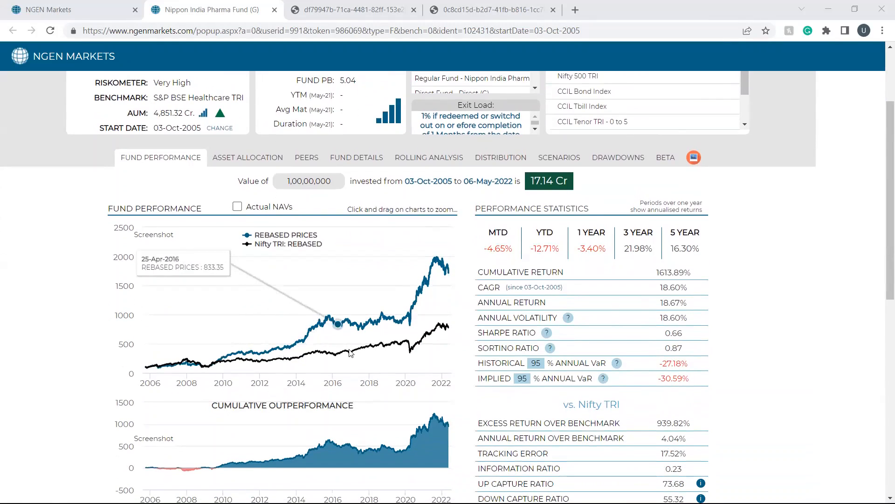
{"action": "scroll", "coordinate": [357, 352], "scroll_direction": "down", "scroll_amount": 3}
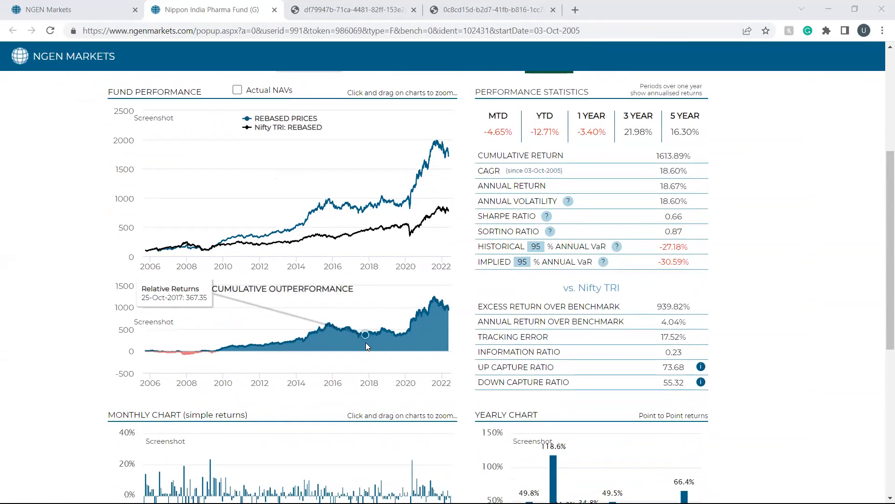
{"action": "scroll", "coordinate": [387, 401], "scroll_direction": "down", "scroll_amount": 1}
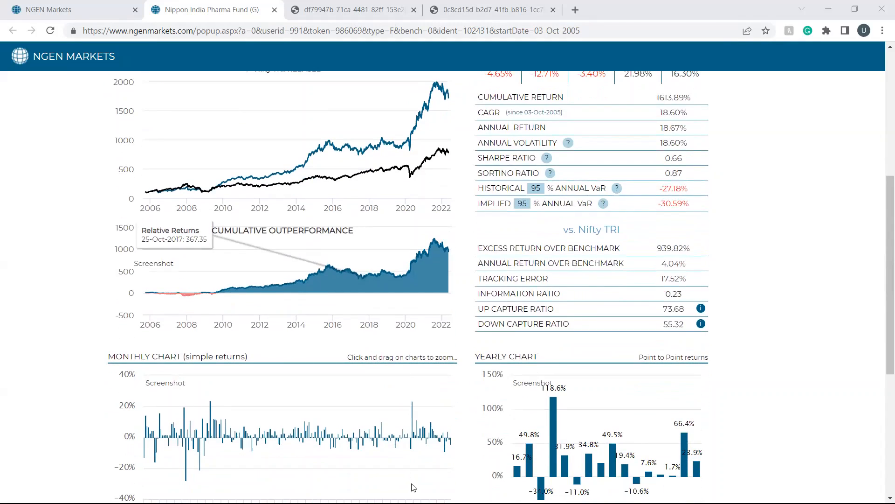
{"action": "scroll", "coordinate": [371, 326], "scroll_direction": "up", "scroll_amount": 1}
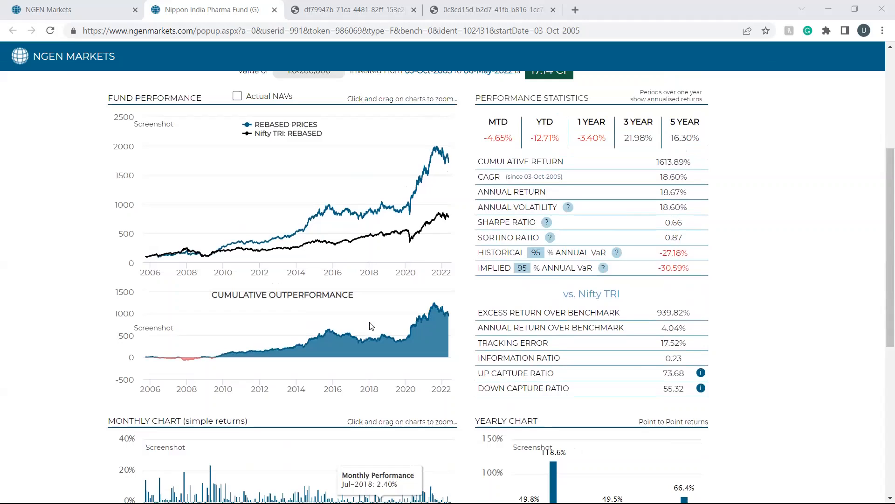
{"action": "scroll", "coordinate": [371, 325], "scroll_direction": "up", "scroll_amount": 4}
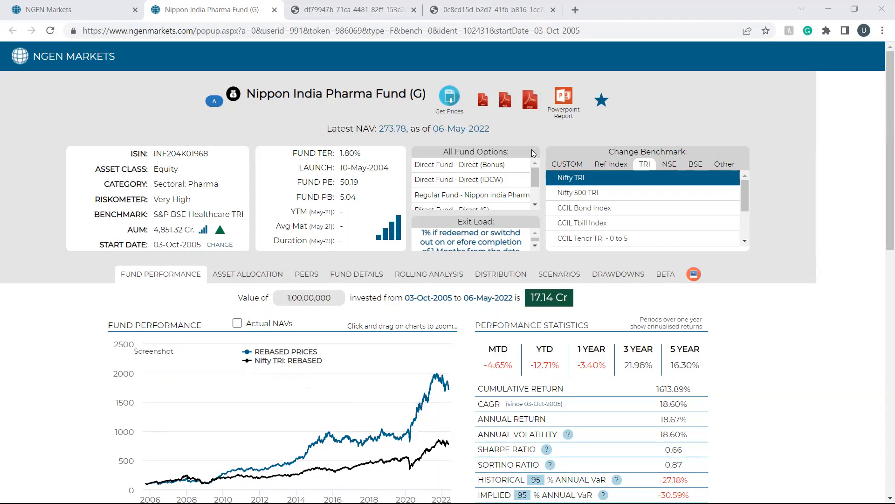
Step: Return to New Client Port and run the improvement scenarios that suggest changed allocations
{"action": "left_click", "coordinate": [81, 10]}
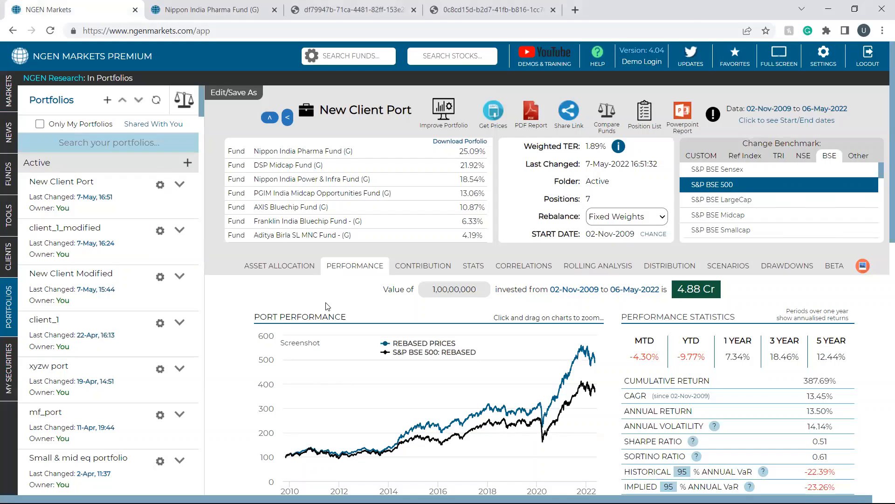
{"action": "left_click", "coordinate": [443, 115]}
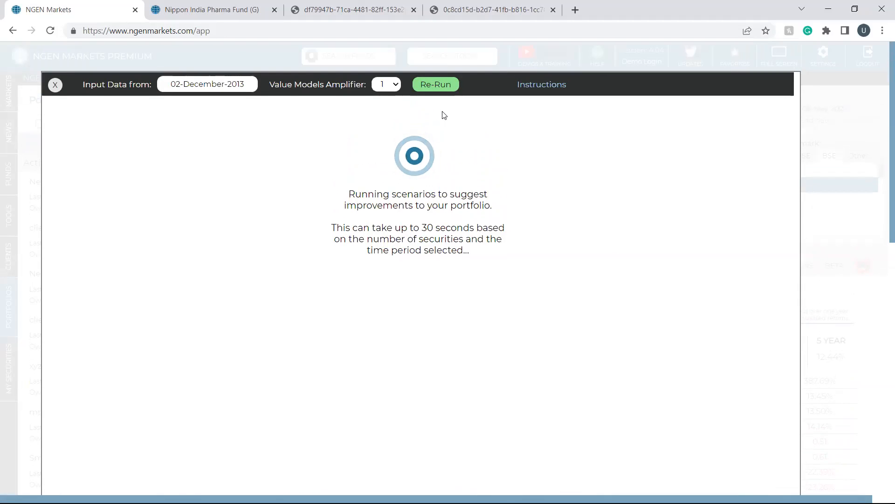
{"action": "scroll", "coordinate": [444, 115], "scroll_direction": "down", "scroll_amount": 1}
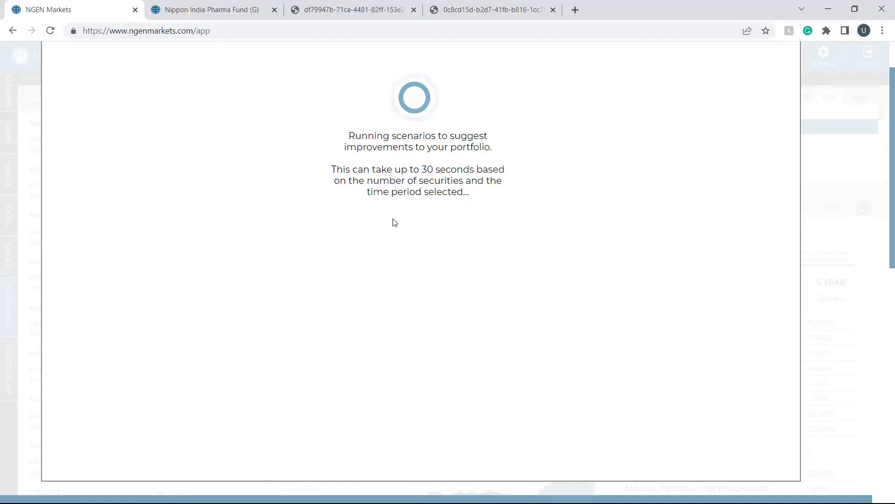
{"action": "scroll", "coordinate": [368, 279], "scroll_direction": "down", "scroll_amount": 1}
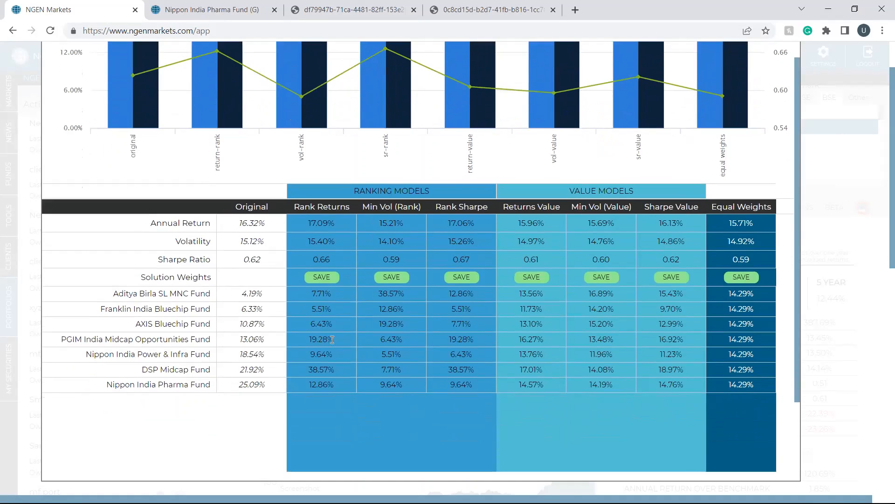
Step: Compare New Client Port's suggested fund weights across the ranking and value models, and close the improvement results
{"action": "left_click_drag", "start_coordinate": [336, 370], "coordinate": [298, 367]}
{"action": "left_click_drag", "start_coordinate": [544, 390], "coordinate": [519, 289]}
{"action": "left_click", "coordinate": [522, 406]}
{"action": "scroll", "coordinate": [522, 410], "scroll_direction": "up", "scroll_amount": 2}
{"action": "scroll", "coordinate": [53, 87], "scroll_direction": "up", "scroll_amount": 2}
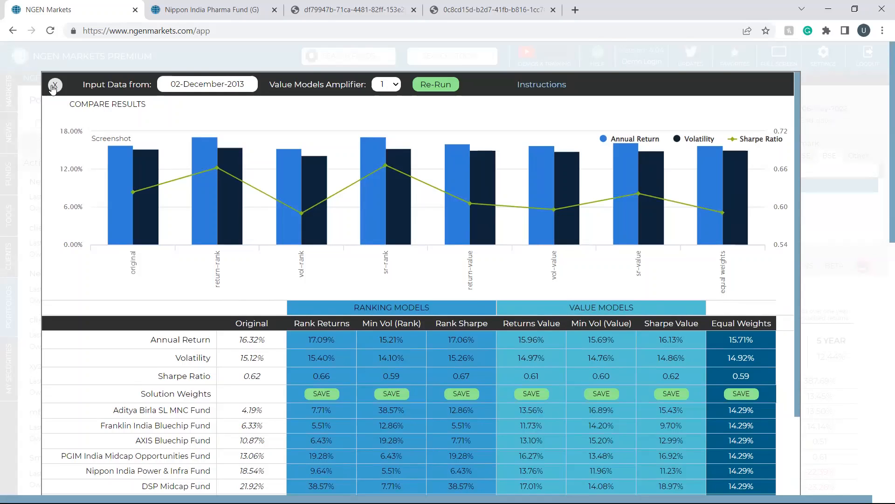
{"action": "left_click", "coordinate": [54, 86]}
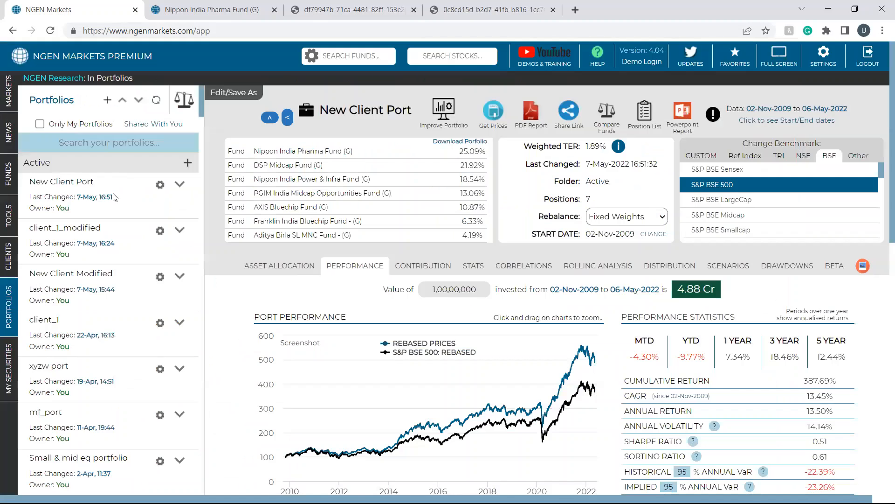
Step: Run the mf_port portfolio from the Active folder
{"action": "left_click", "coordinate": [178, 231]}
{"action": "scroll", "coordinate": [136, 282], "scroll_direction": "down", "scroll_amount": 2}
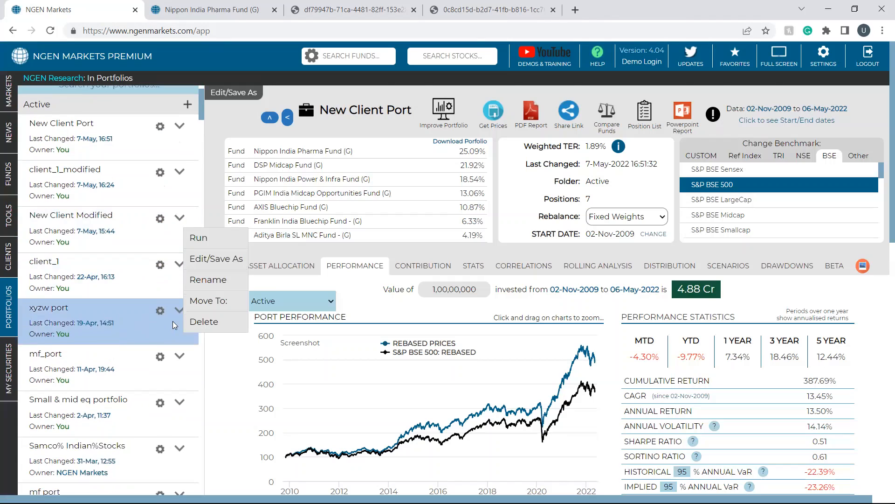
{"action": "left_click", "coordinate": [179, 355]}
{"action": "left_click", "coordinate": [198, 363]}
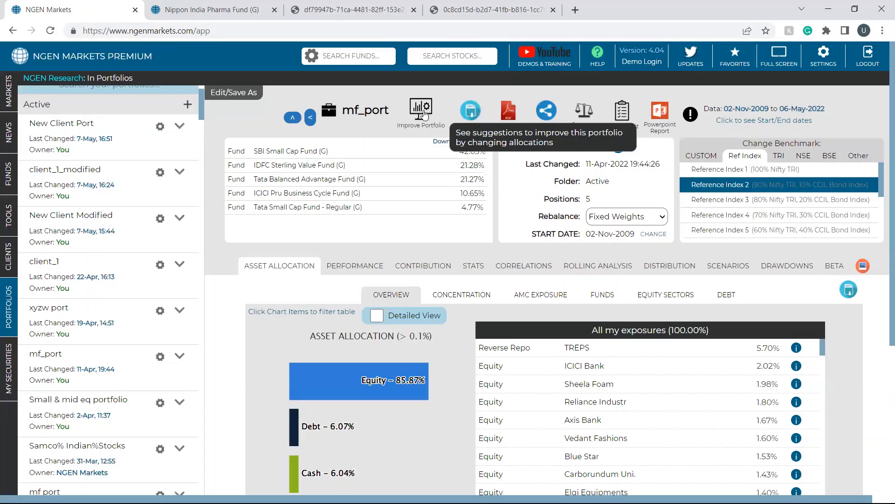
Step: Run the improvement scenarios for mf_port, compare the models' returns, volatility and fund weights, and close the results
{"action": "left_click", "coordinate": [425, 115]}
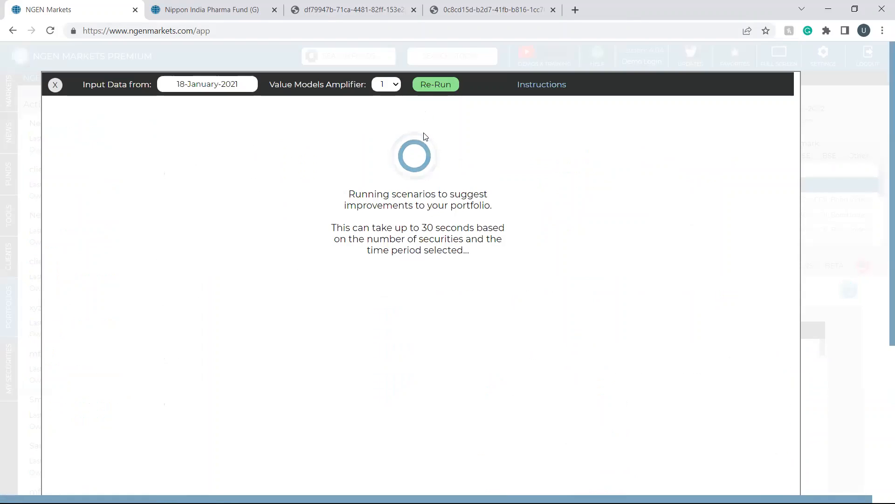
{"action": "scroll", "coordinate": [425, 137], "scroll_direction": "down", "scroll_amount": 3}
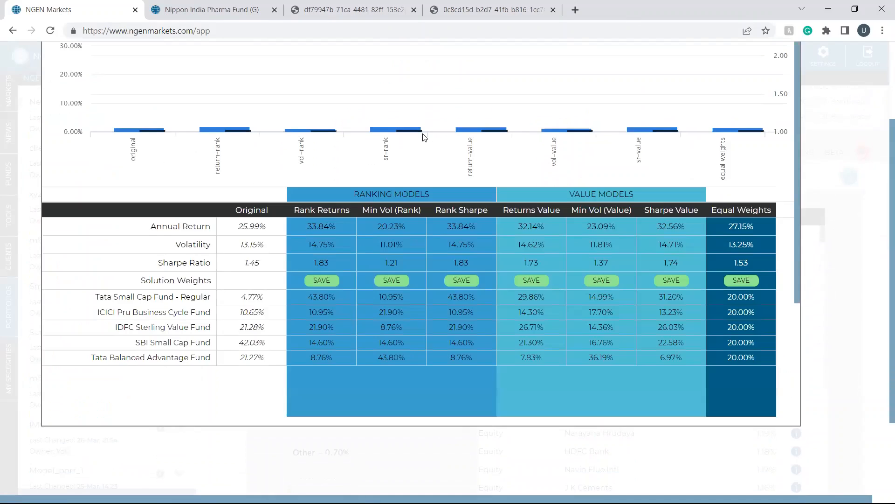
{"action": "scroll", "coordinate": [425, 136], "scroll_direction": "up", "scroll_amount": 1}
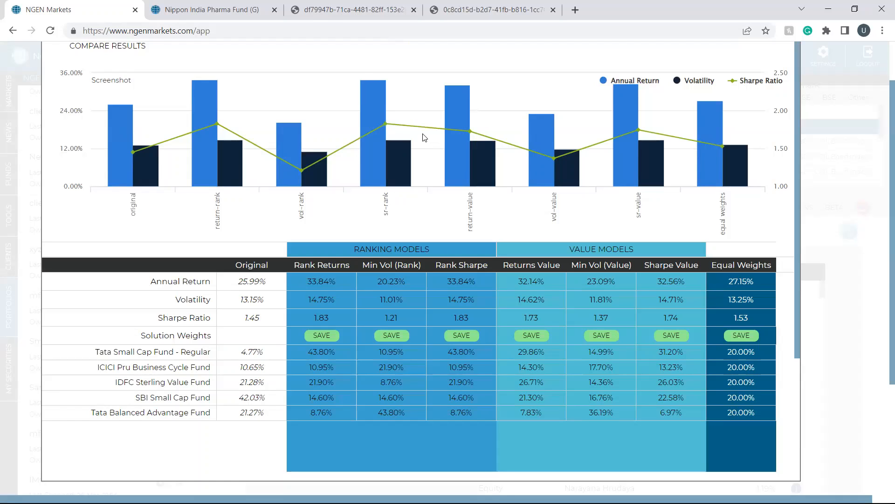
{"action": "scroll", "coordinate": [425, 136], "scroll_direction": "up", "scroll_amount": 1}
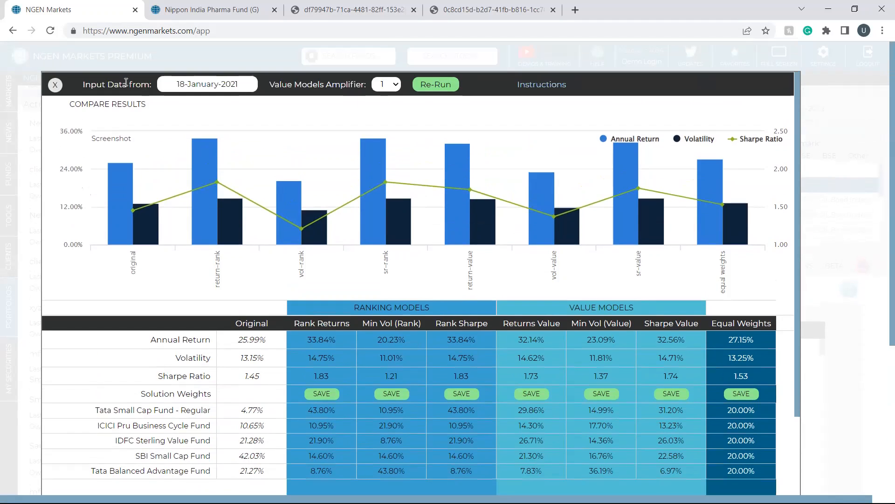
{"action": "left_click", "coordinate": [57, 84]}
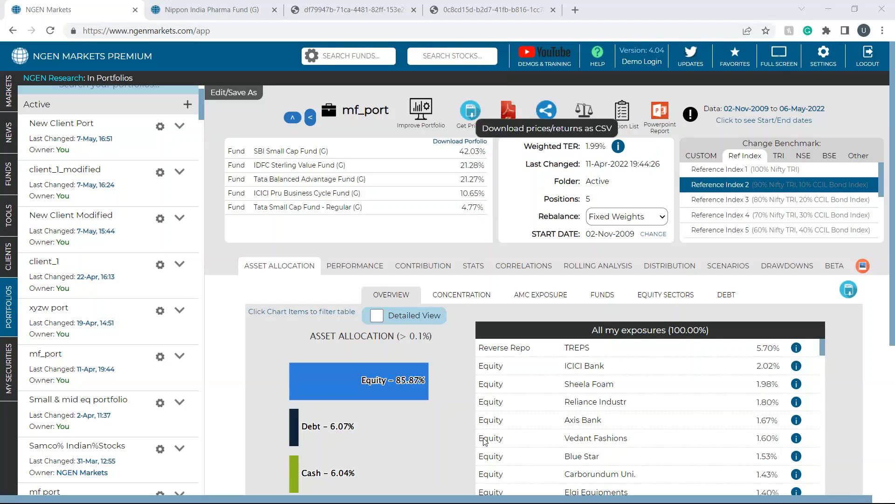
Step: Look through the webinar and functionality videos on the NGEN Markets YouTube channel and return to mf_port
{"action": "left_click", "coordinate": [544, 58]}
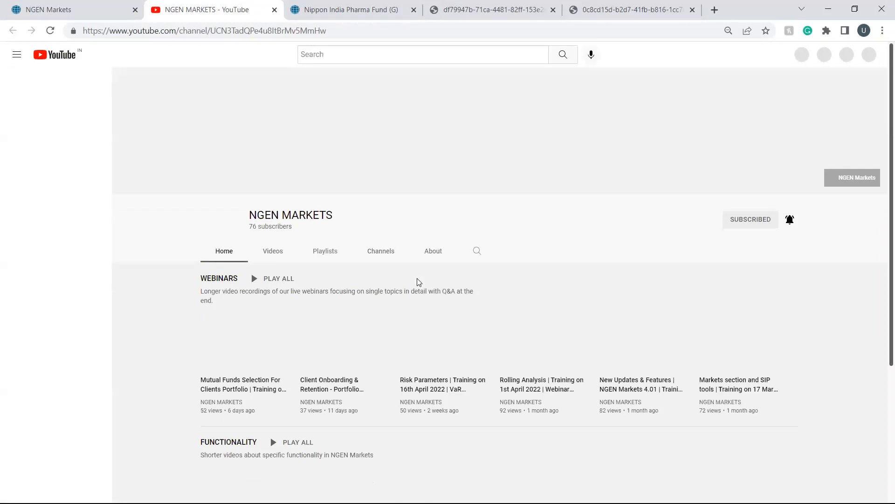
{"action": "scroll", "coordinate": [466, 298], "scroll_direction": "down", "scroll_amount": 3}
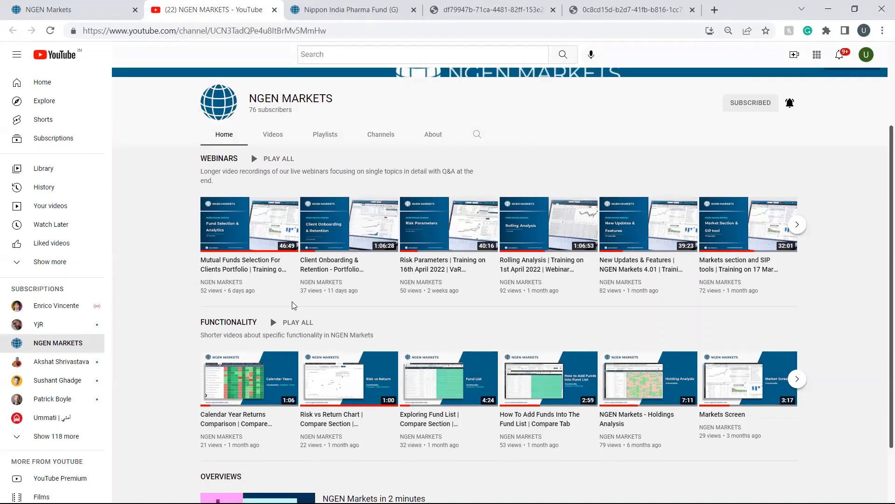
{"action": "scroll", "coordinate": [436, 380], "scroll_direction": "down", "scroll_amount": 2}
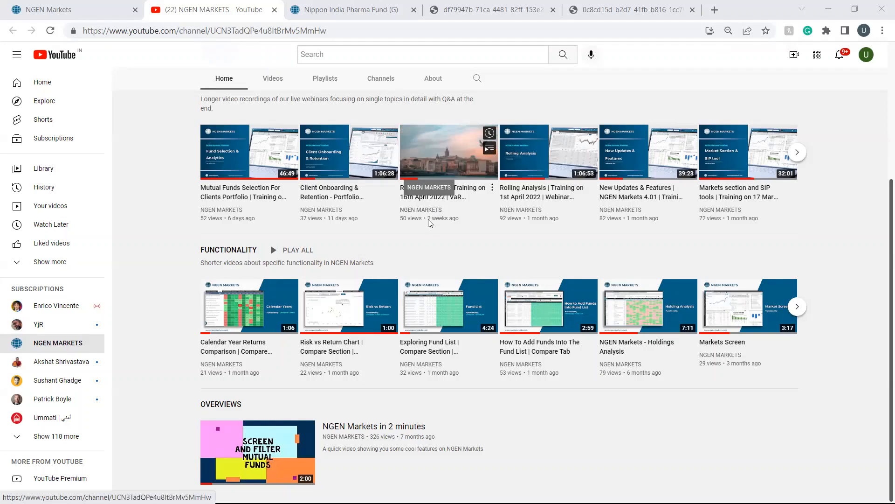
{"action": "left_click", "coordinate": [100, 10]}
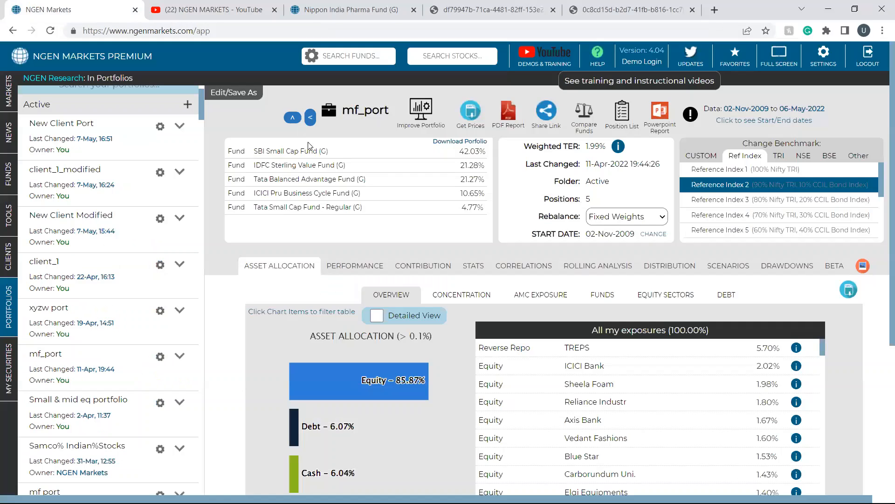